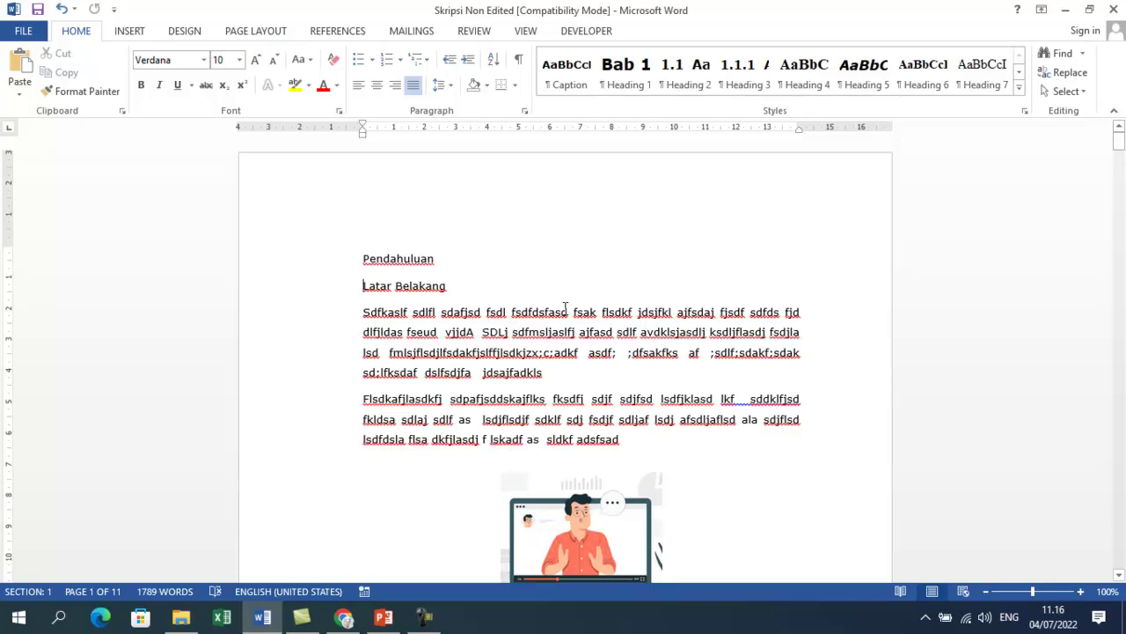
Look through the unformatted thesis text, its headings, paragraphs, picture and tables, and return to the beginning of page 1
scroll(563, 322, "down", 12)
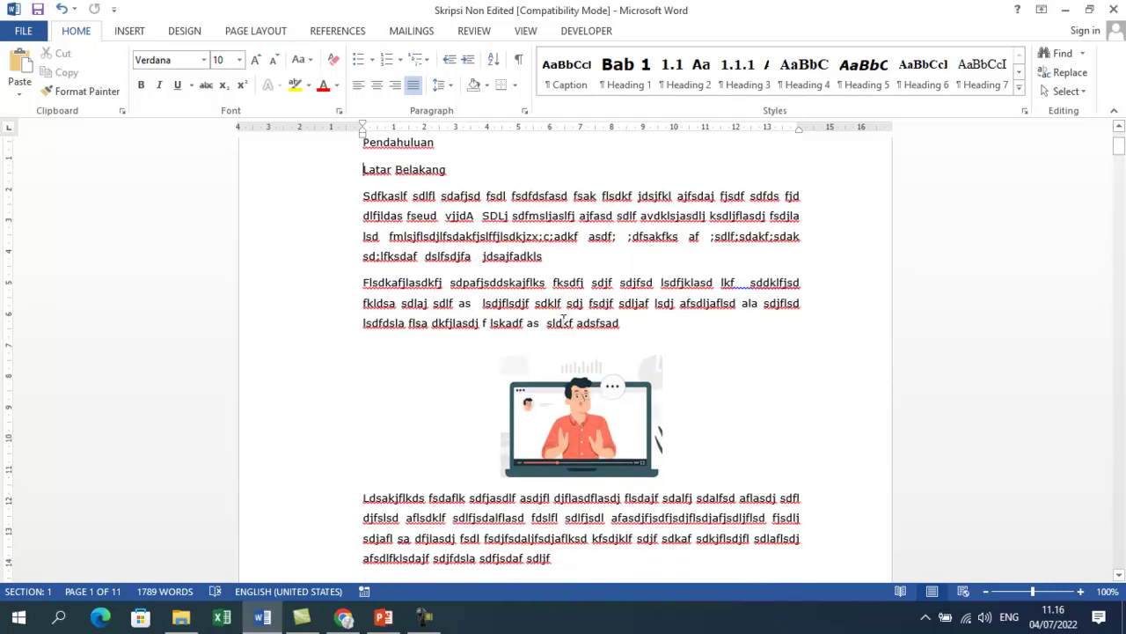
scroll(581, 383, "down", 4)
scroll(581, 383, "up", 12)
scroll(578, 384, "up", 3)
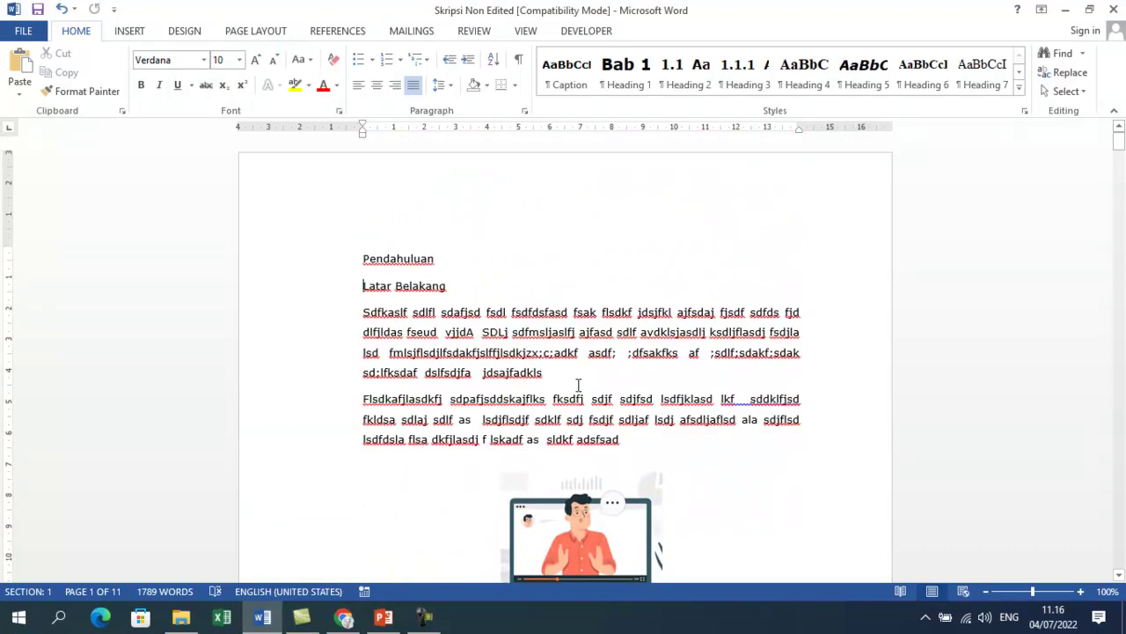
scroll(508, 349, "down", 3)
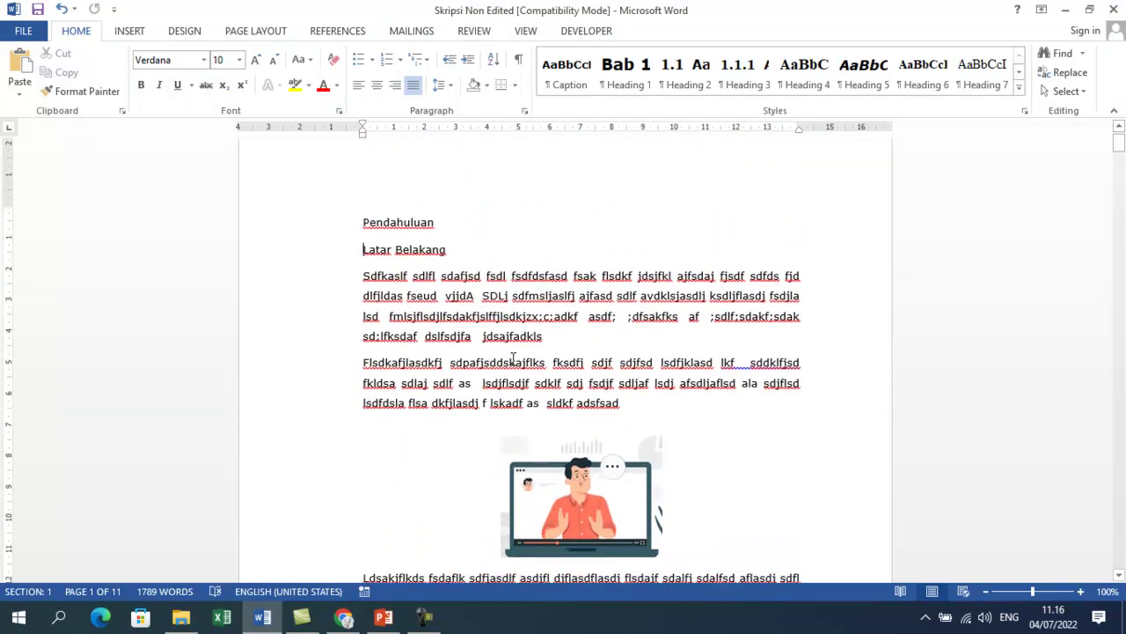
scroll(519, 354, "up", 3)
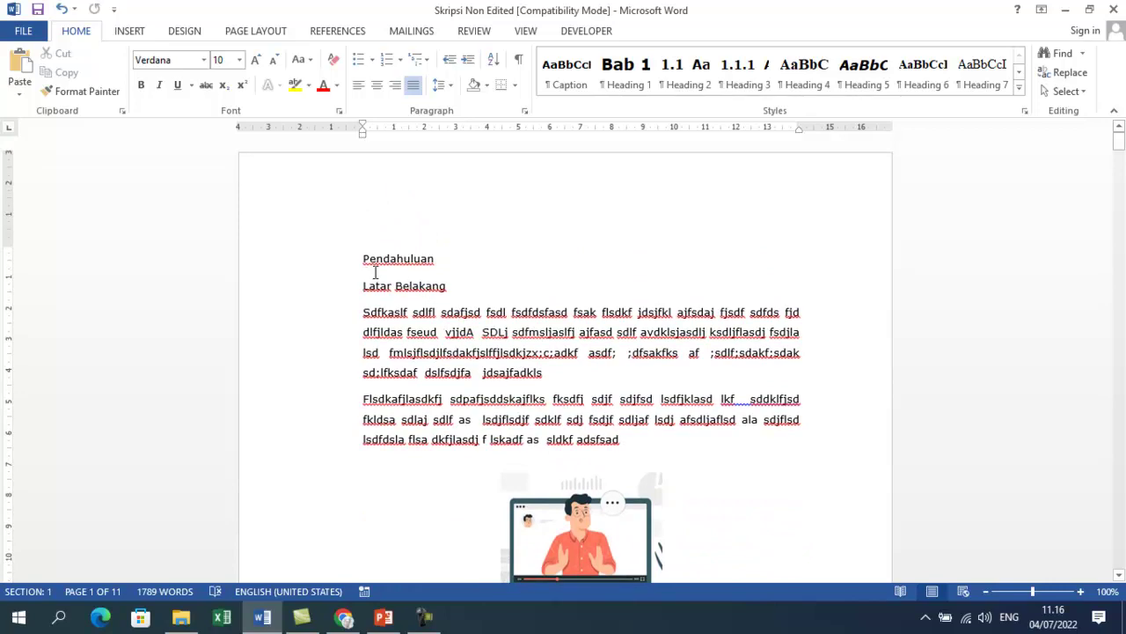
scroll(391, 299, "down", 8)
scroll(410, 327, "down", 15)
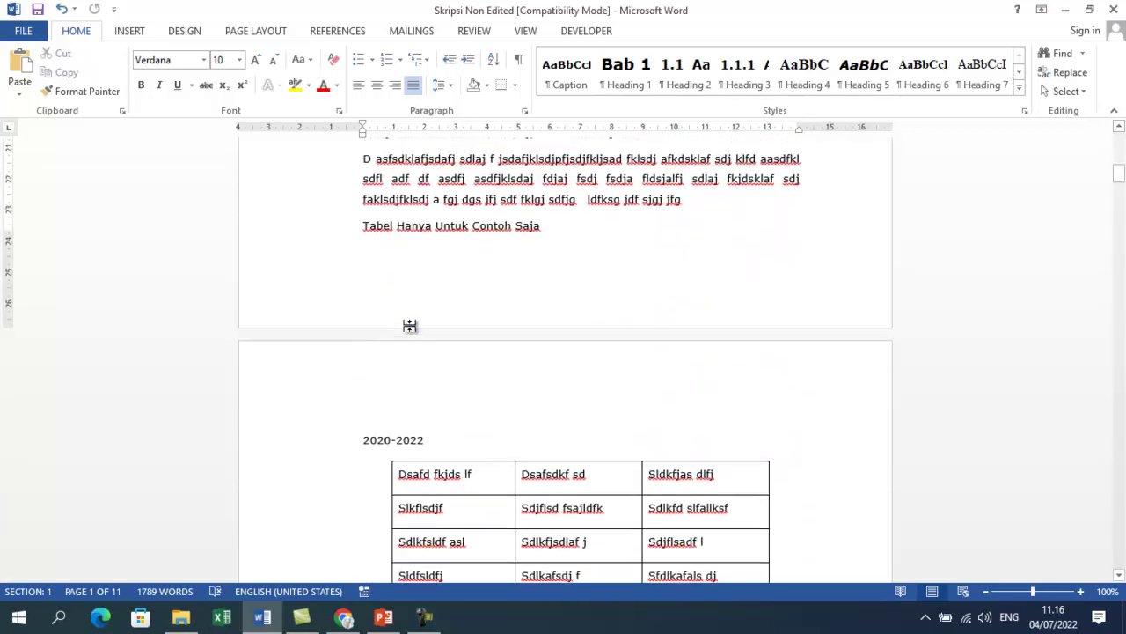
scroll(410, 326, "down", 18)
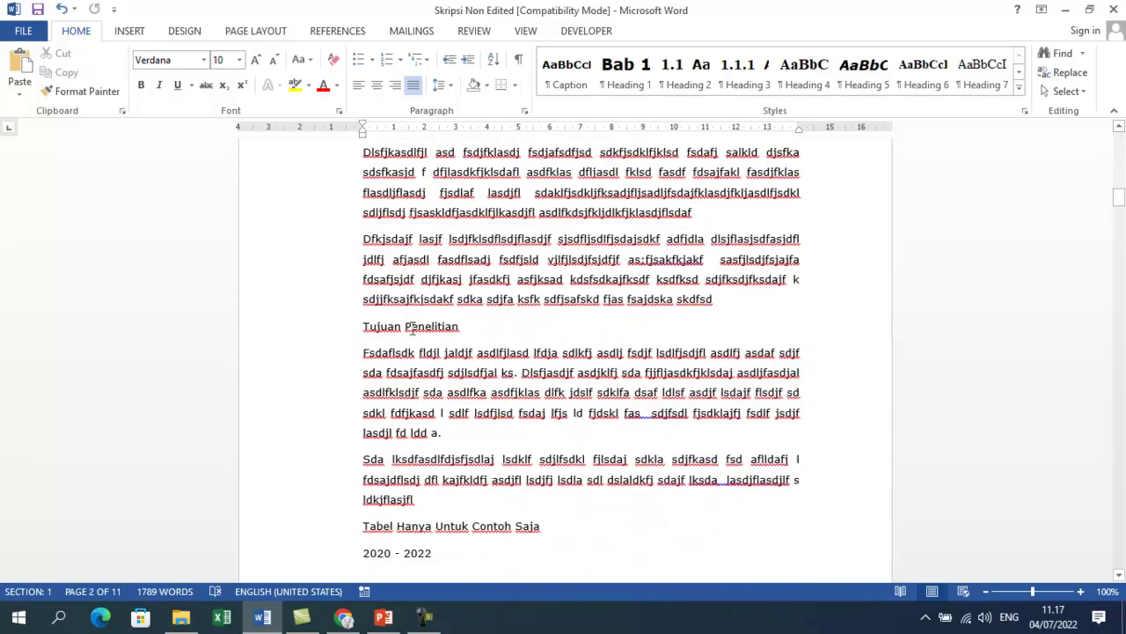
scroll(411, 329, "down", 12)
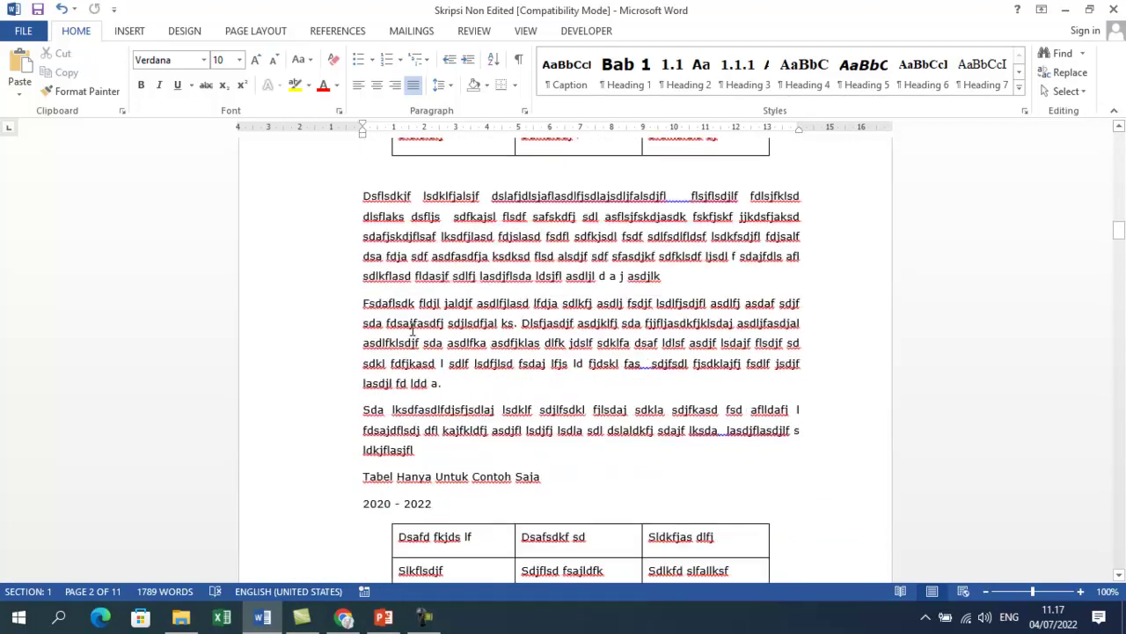
scroll(772, 349, "down", 8)
scroll(1069, 281, "up", 16)
left_click_drag(1119, 219, 1117, 140)
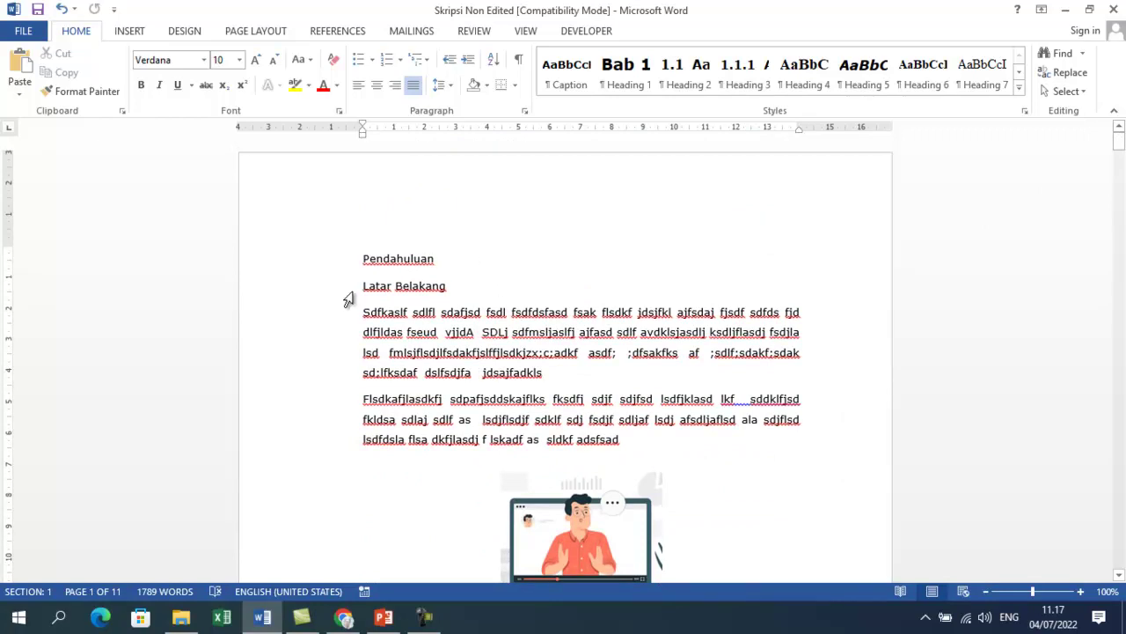
Set the chapter title "Pendahuluan" to font size 18 and centre it
left_click(364, 259)
left_click(365, 287)
left_click_drag(363, 258, 440, 258)
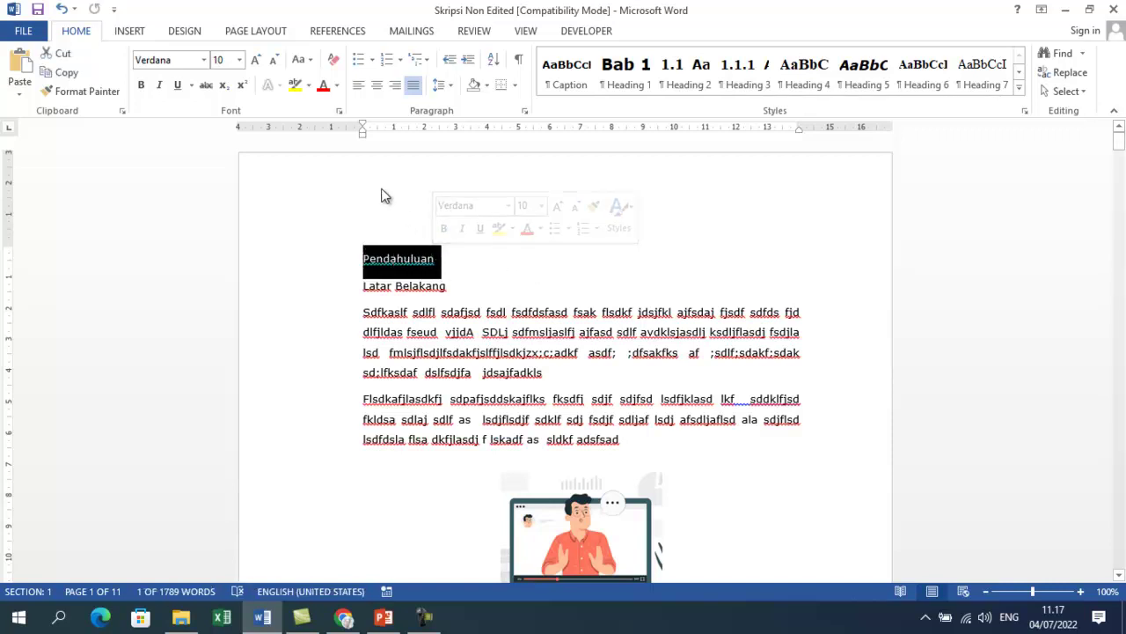
left_click(239, 60)
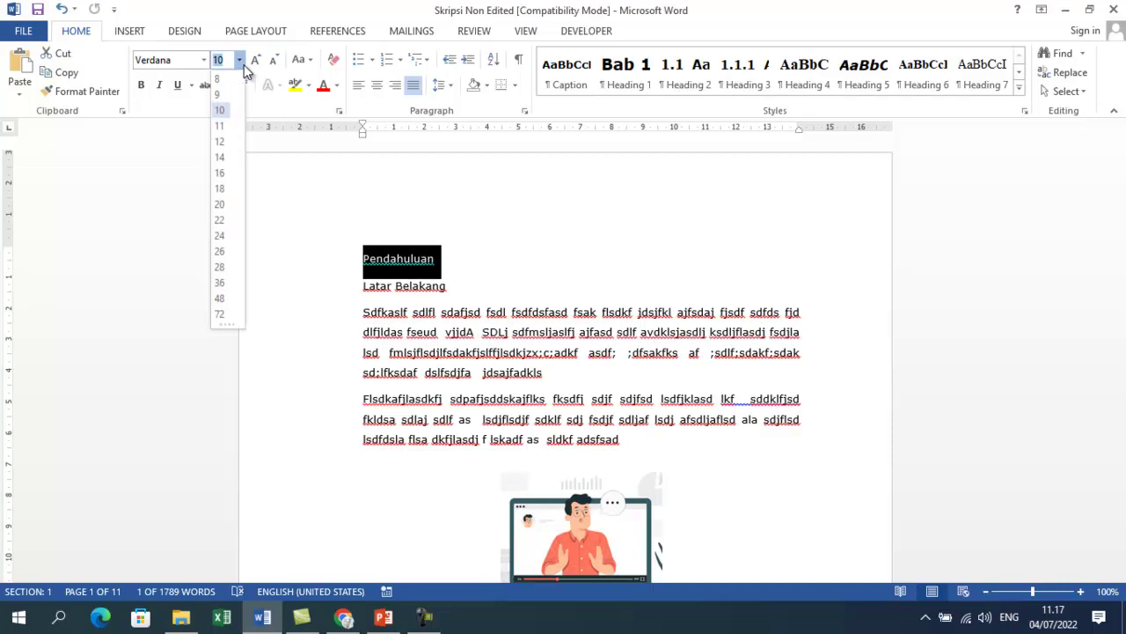
left_click(222, 188)
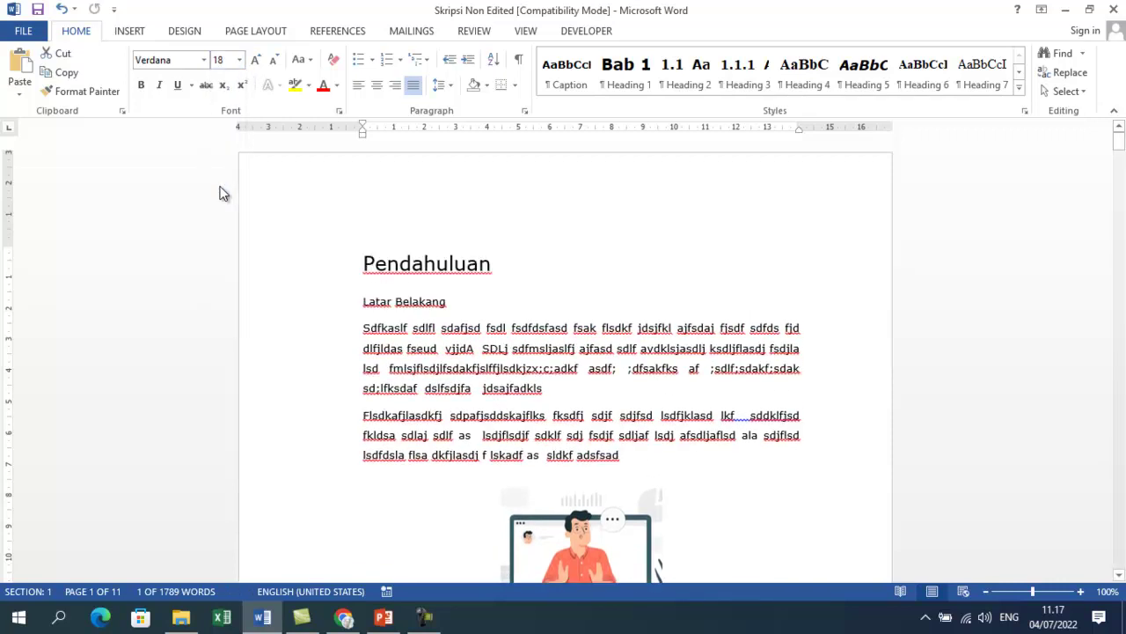
left_click(376, 85)
left_click(688, 276)
Make the chapter title "Pendahuluan" bold
left_click_drag(650, 264, 504, 258)
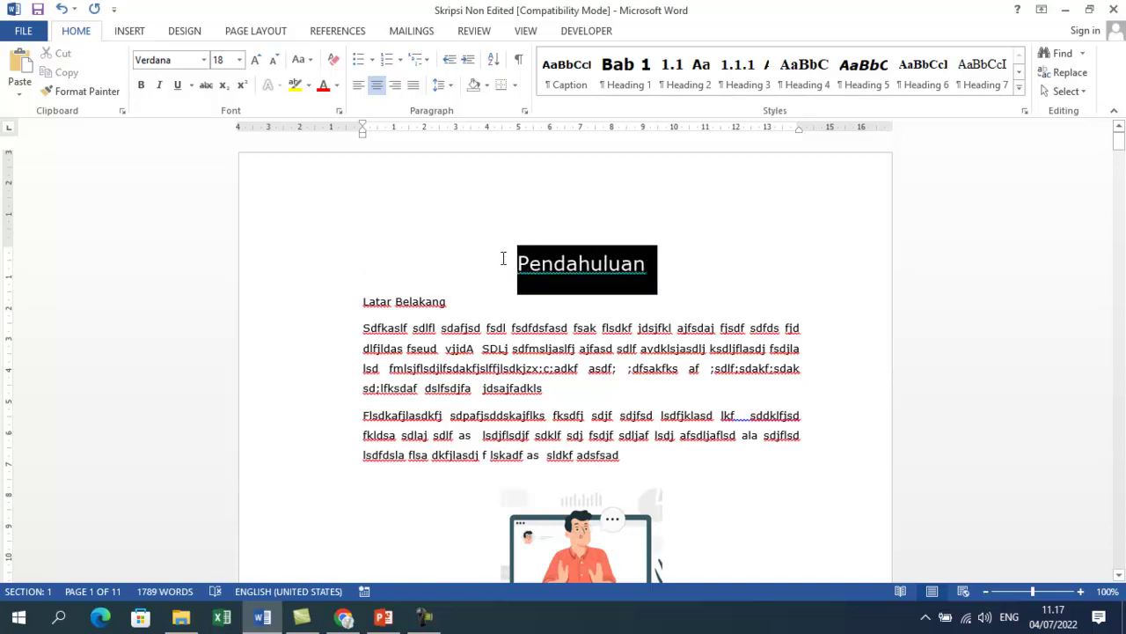
left_click(141, 86)
left_click(452, 297)
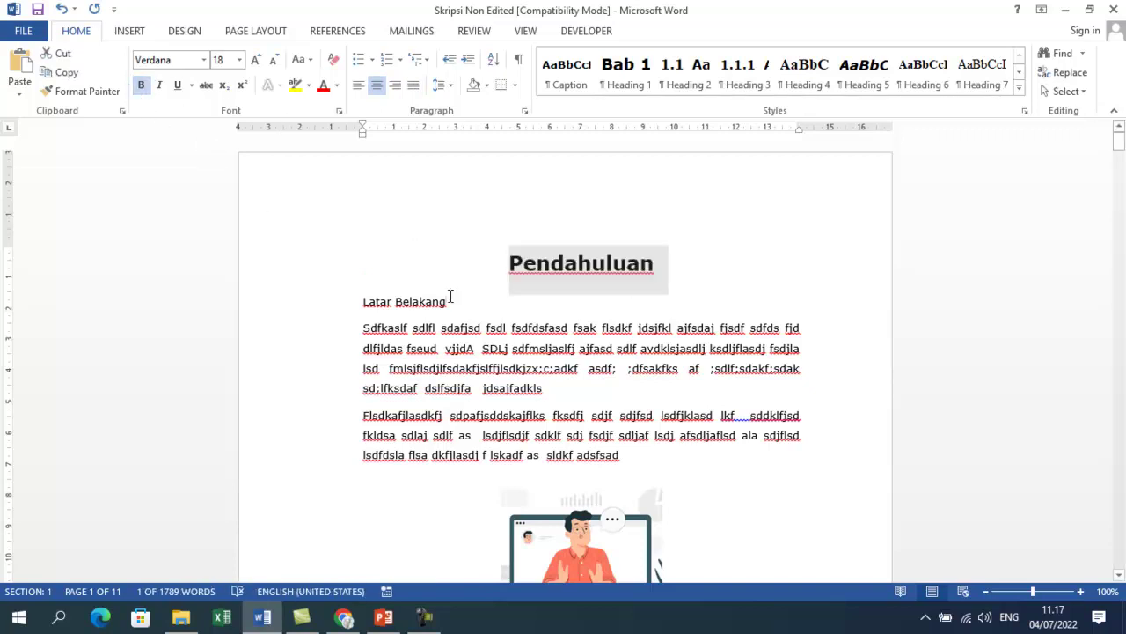
Insert the manual number "1.1" followed by a space before the subheading "Latar Belakang"
triple_click(360, 303)
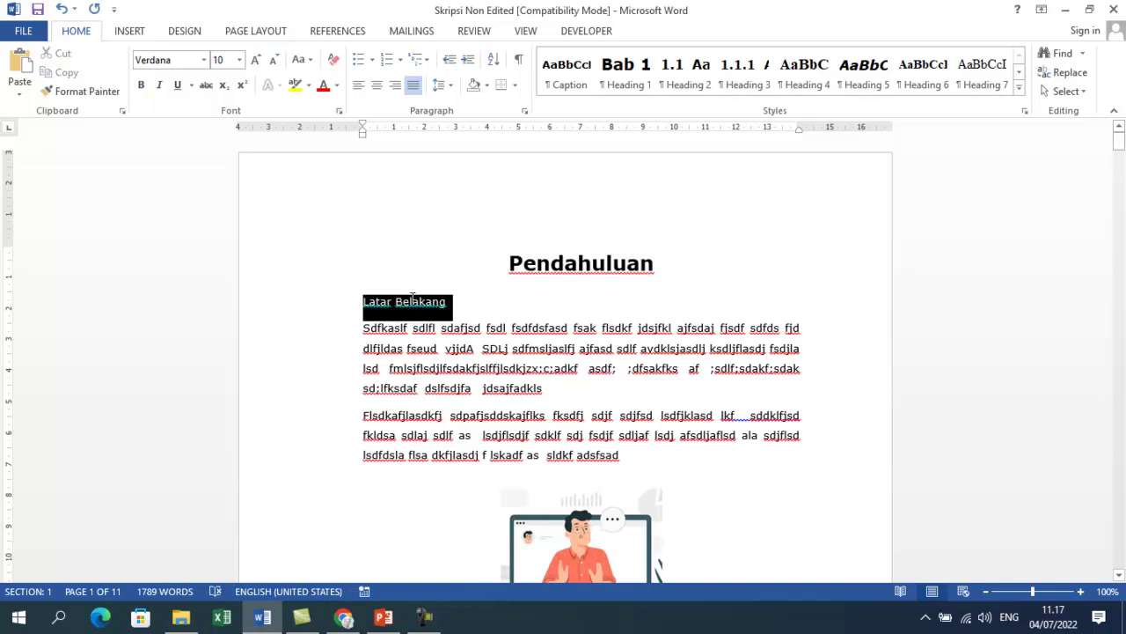
left_click(362, 305)
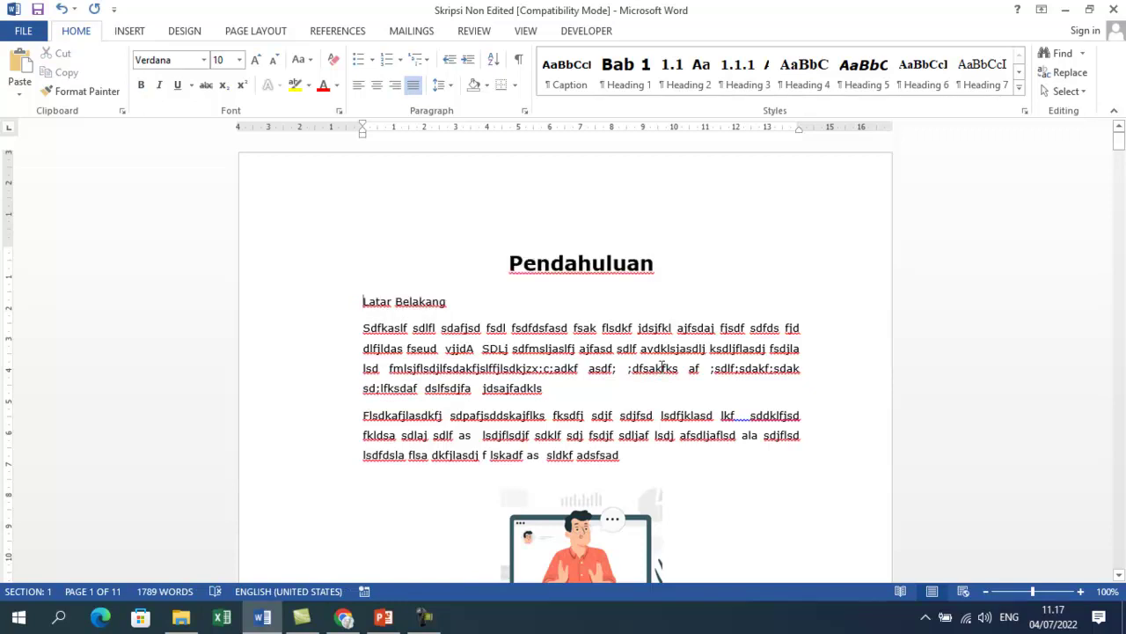
type("1.")
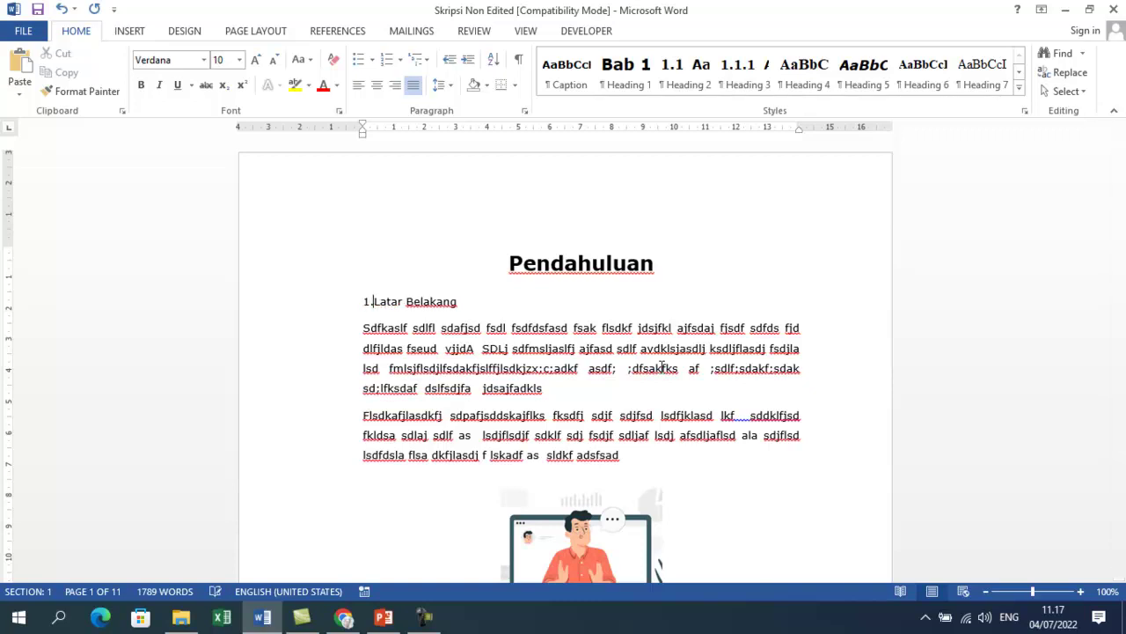
type("1")
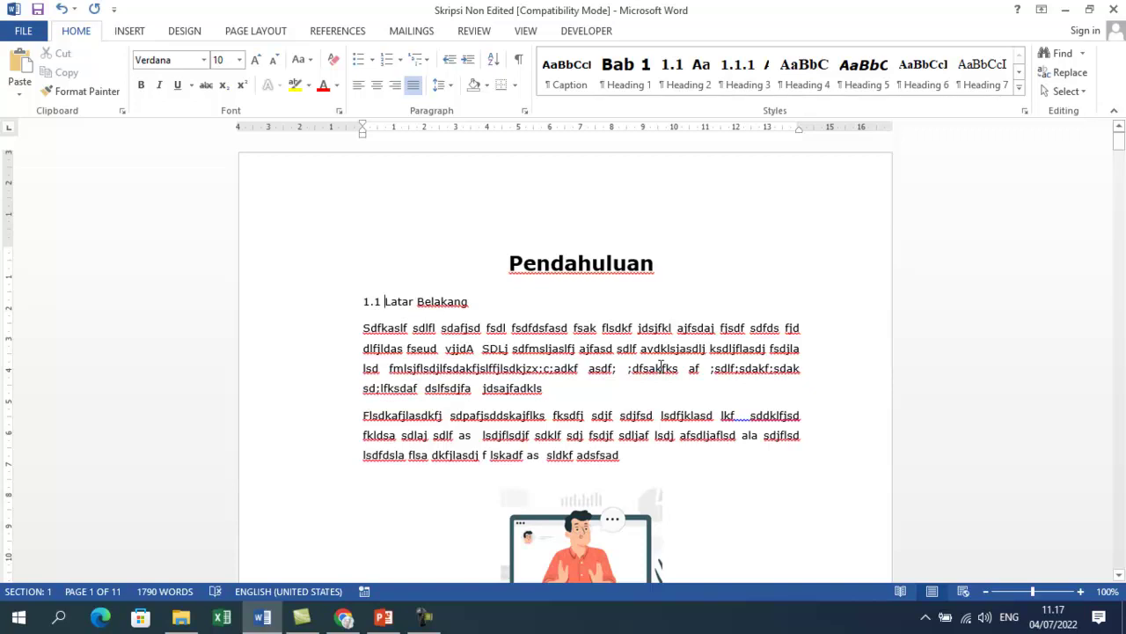
Format the subheading "1.1 Latar Belakang" in bold at font size 12
left_click_drag(479, 301, 360, 304)
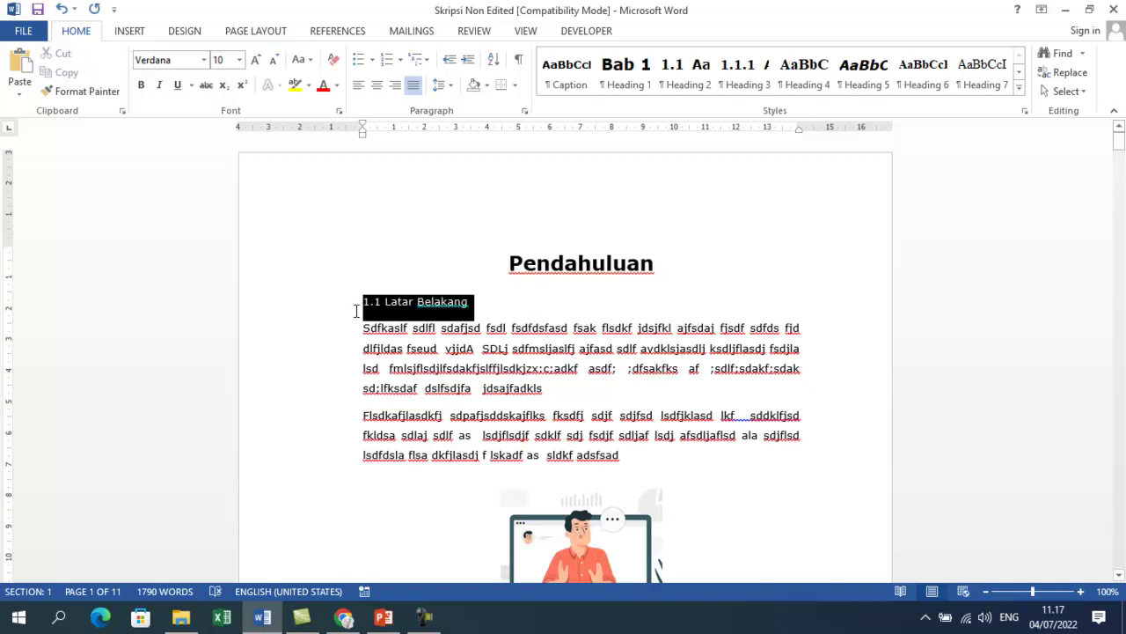
left_click(239, 61)
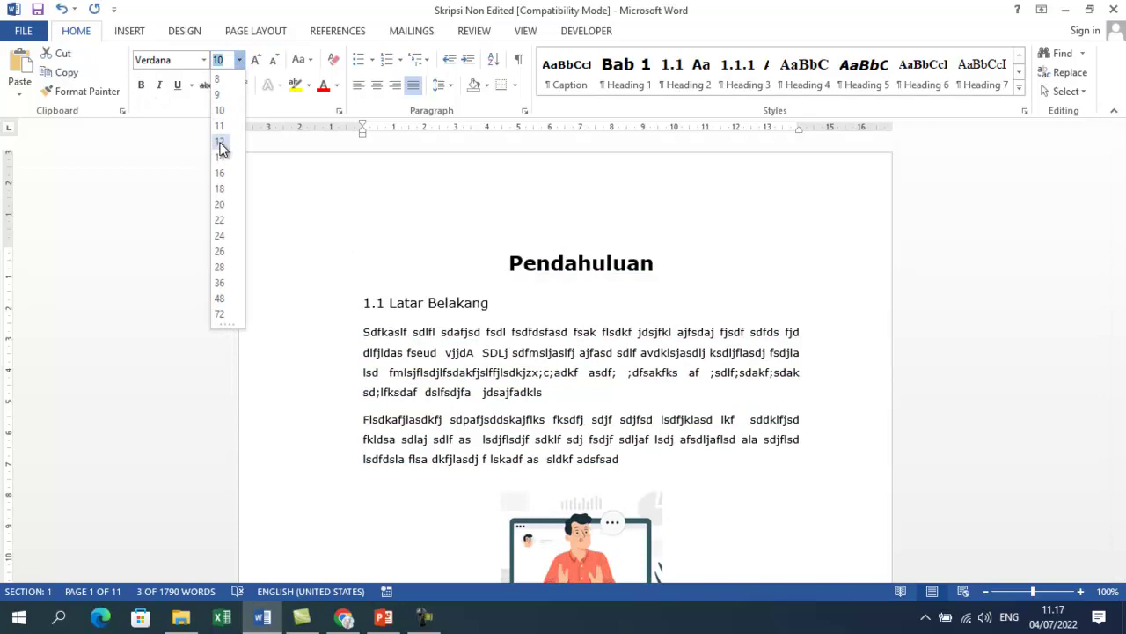
left_click(220, 143)
left_click(141, 86)
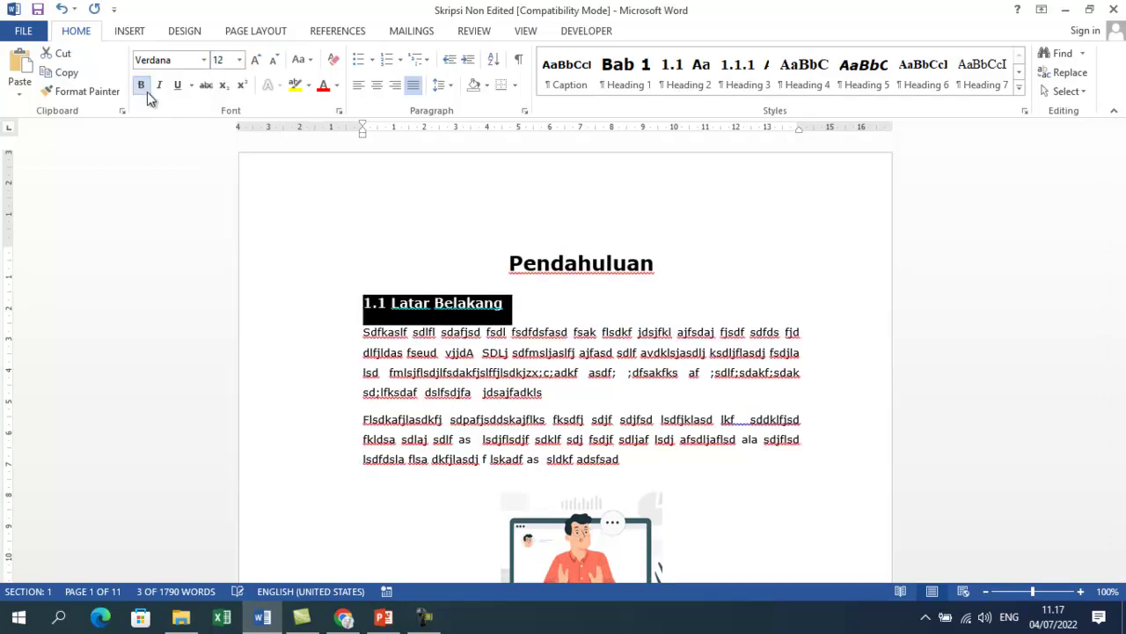
left_click(639, 316)
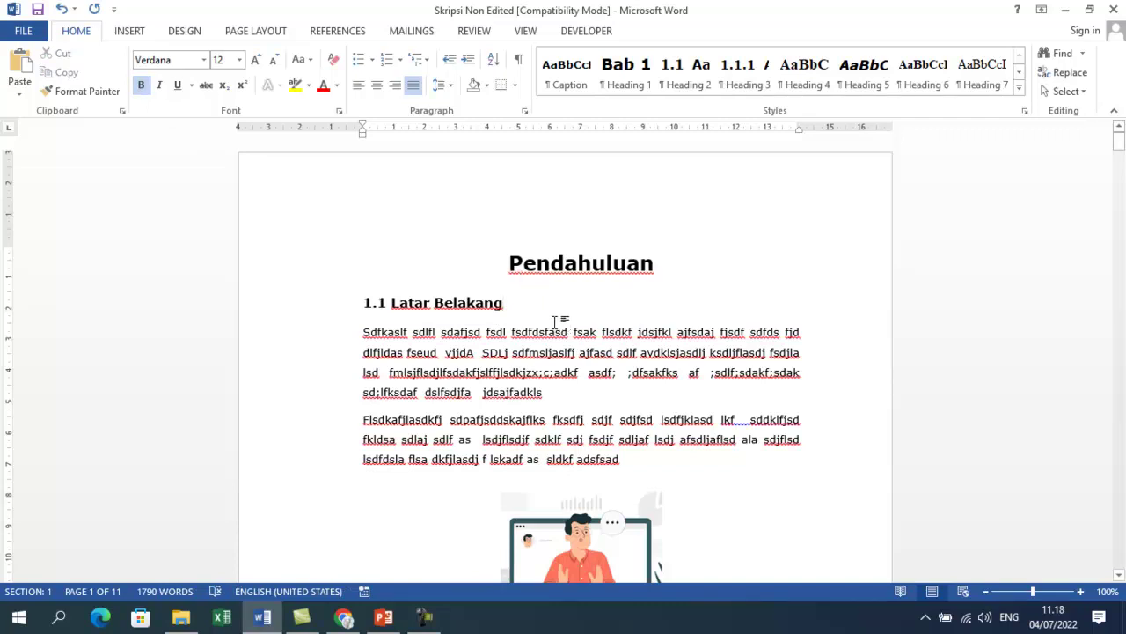
Examine the "Perumusan Masalah" subheading and the table on page 2, which are still unformatted
scroll(563, 334, "down", 5)
scroll(570, 345, "down", 4)
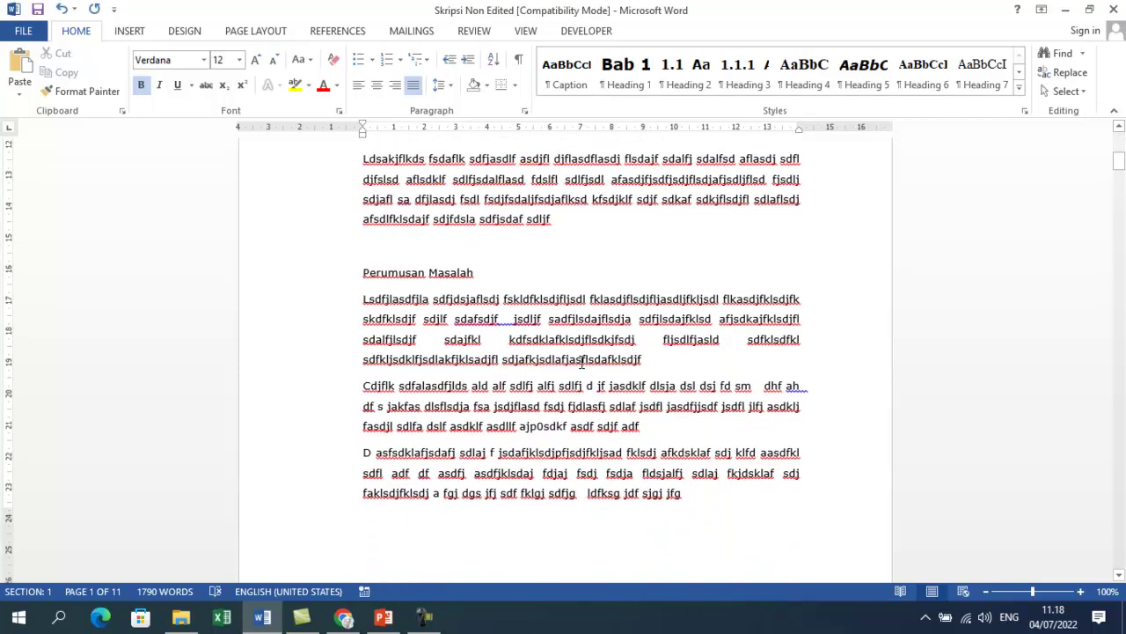
scroll(581, 363, "up", 2)
left_click_drag(480, 393, 368, 396)
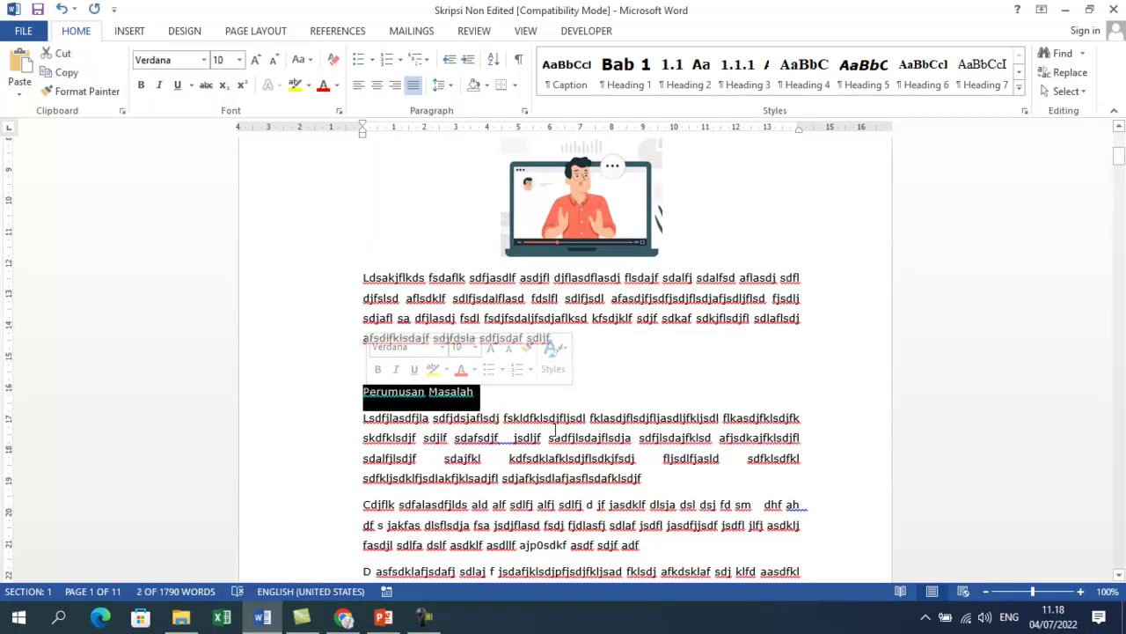
scroll(553, 423, "down", 2)
scroll(553, 420, "down", 9)
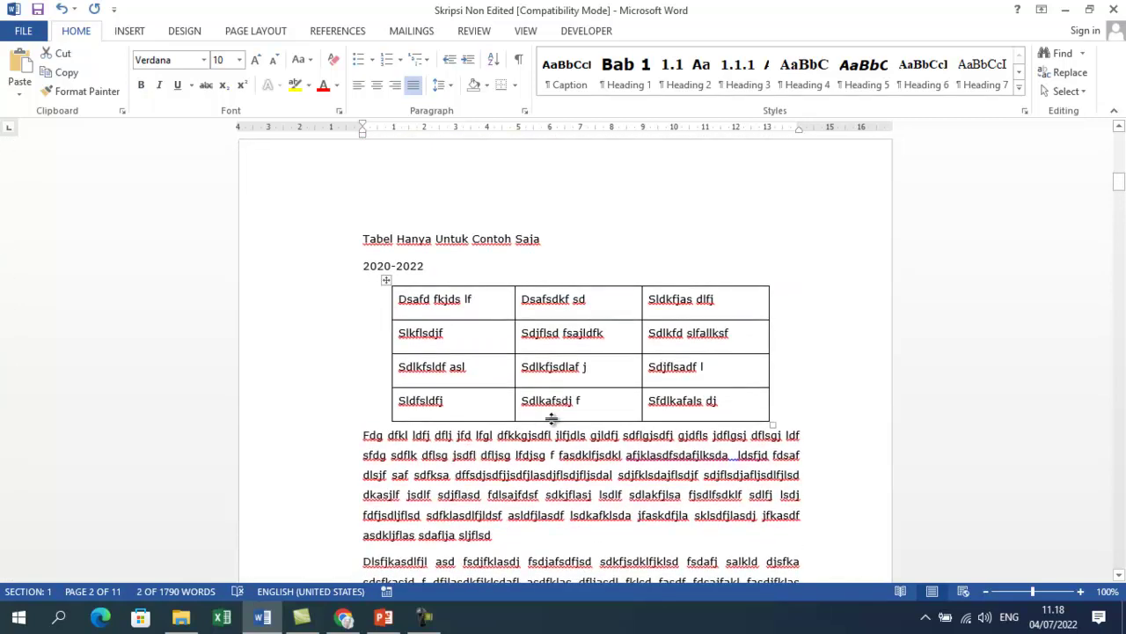
scroll(552, 419, "up", 16)
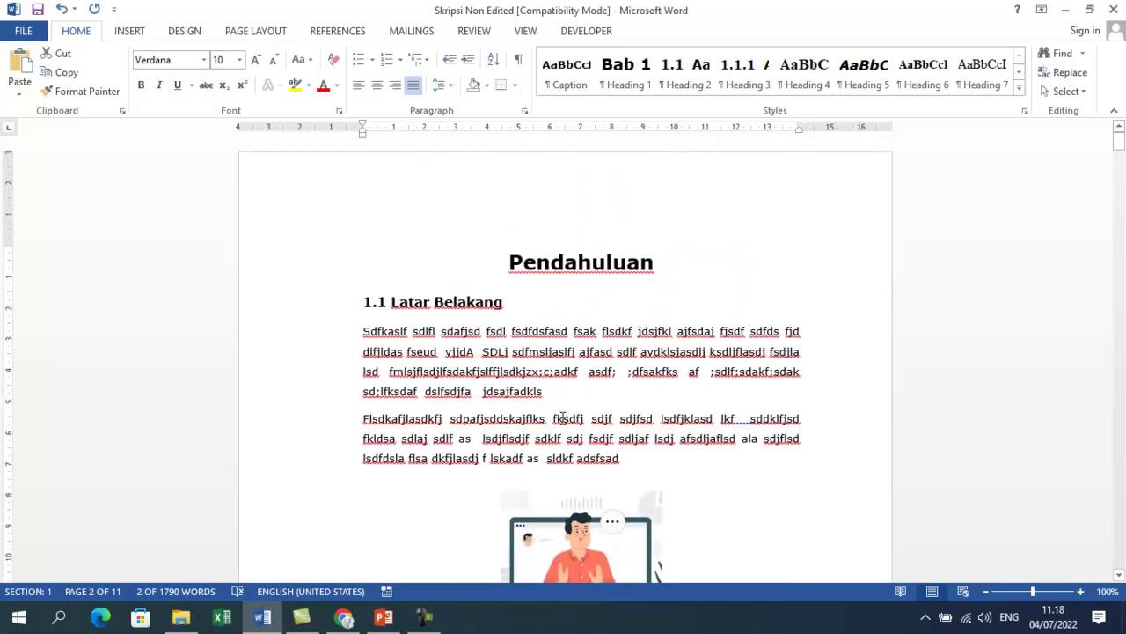
Undo all the manual numbering and formatting applied to the "Latar Belakang" subheading and the "Pendahuluan" title
key("ctrl+z")
key("ctrl+z")
key("ctrl+z")
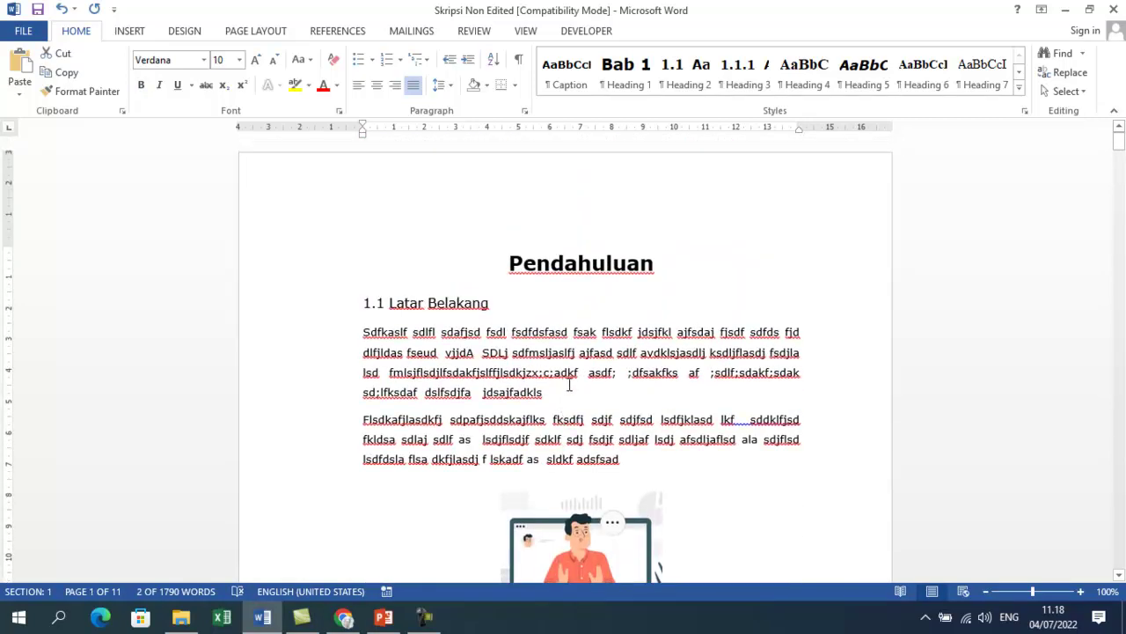
key("ctrl+z")
key("ctrl+z")
key("ctrl+z")
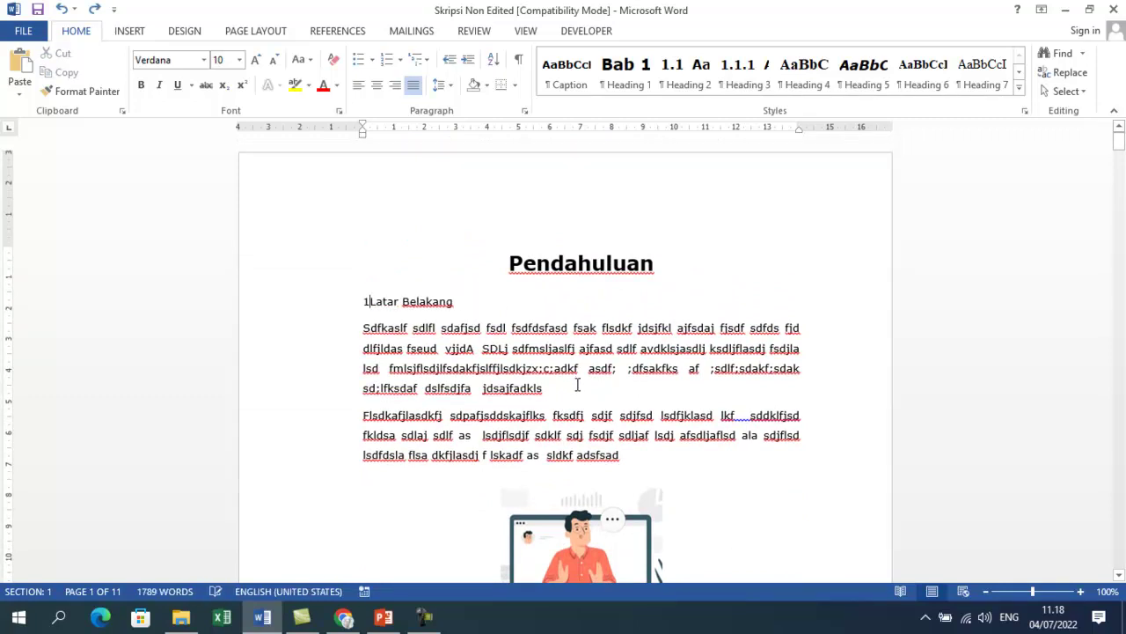
key("ctrl+z")
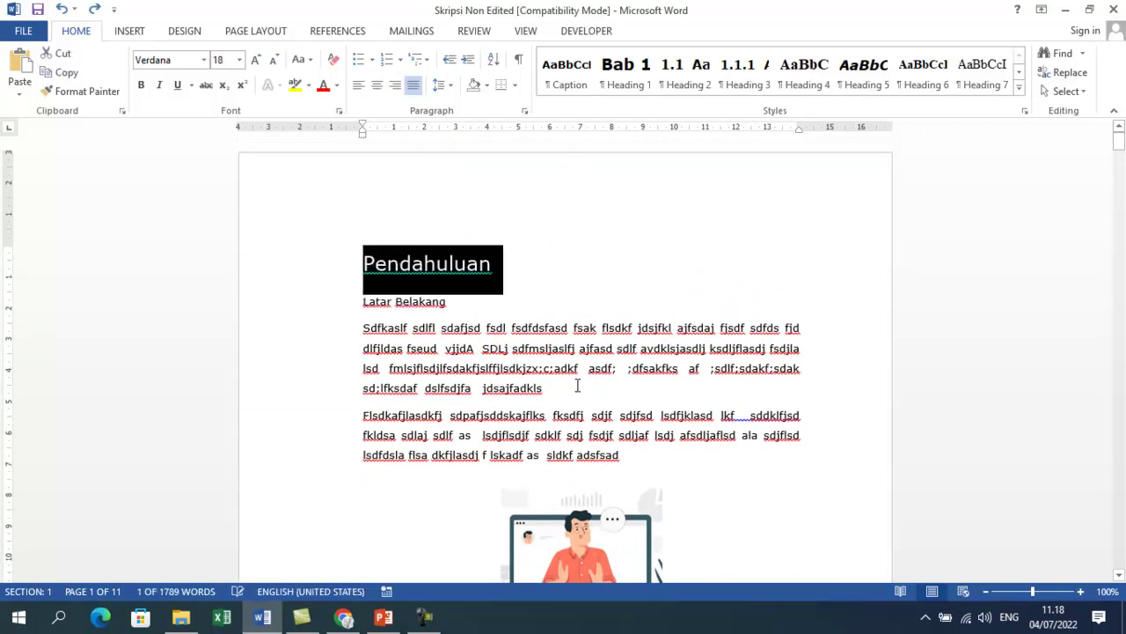
key("ctrl+z")
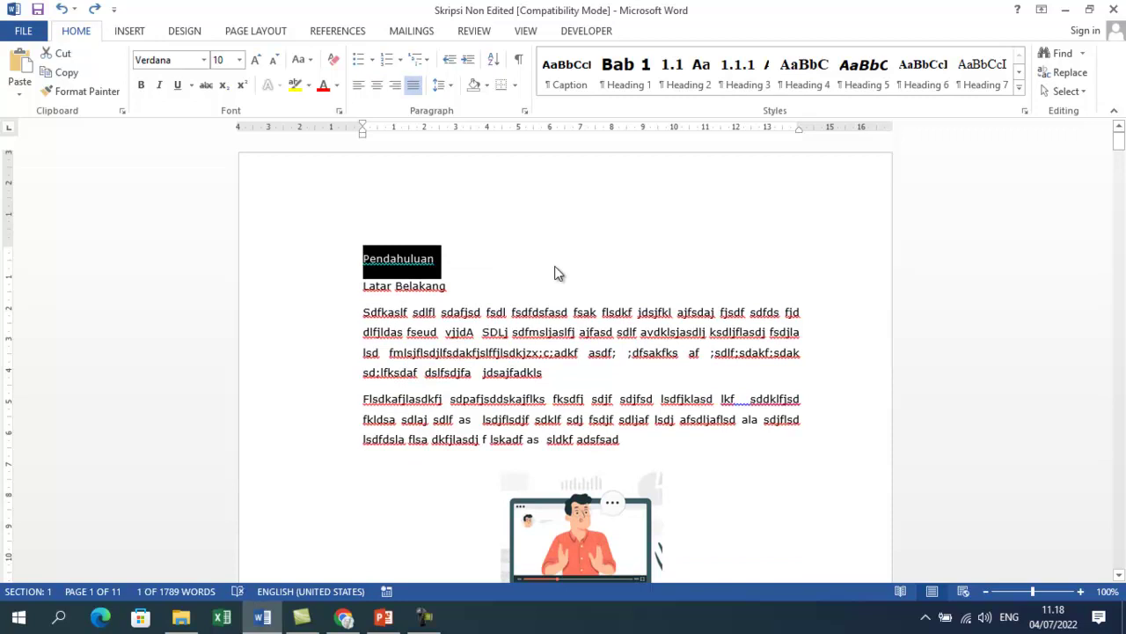
left_click(554, 273)
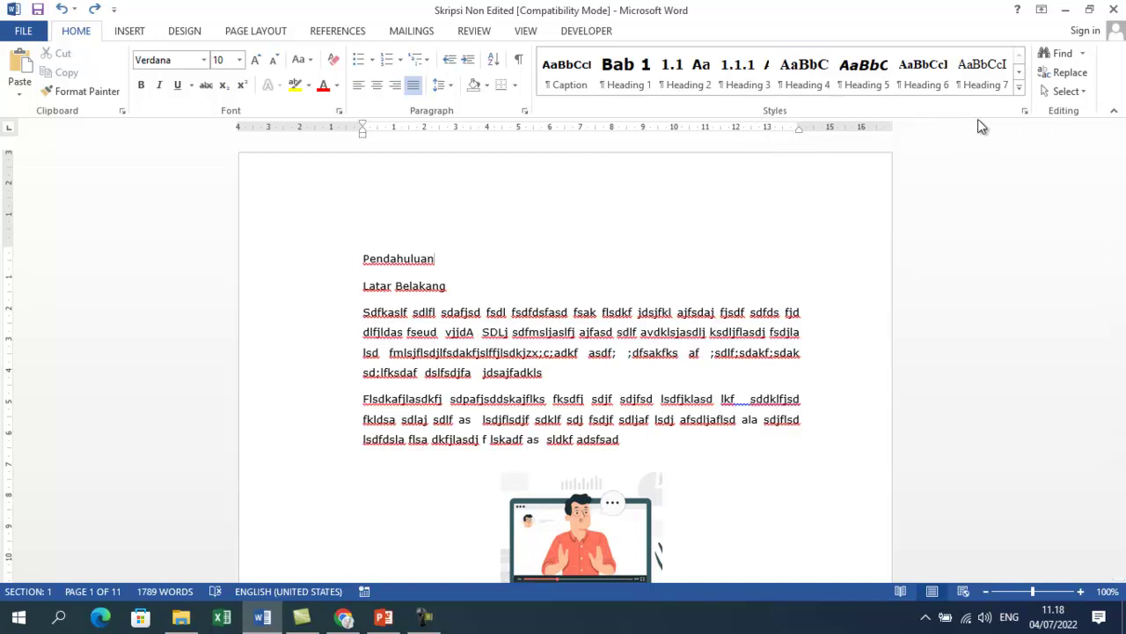
Show the Styles pane and the Navigation Pane beside the document
left_click(1024, 113)
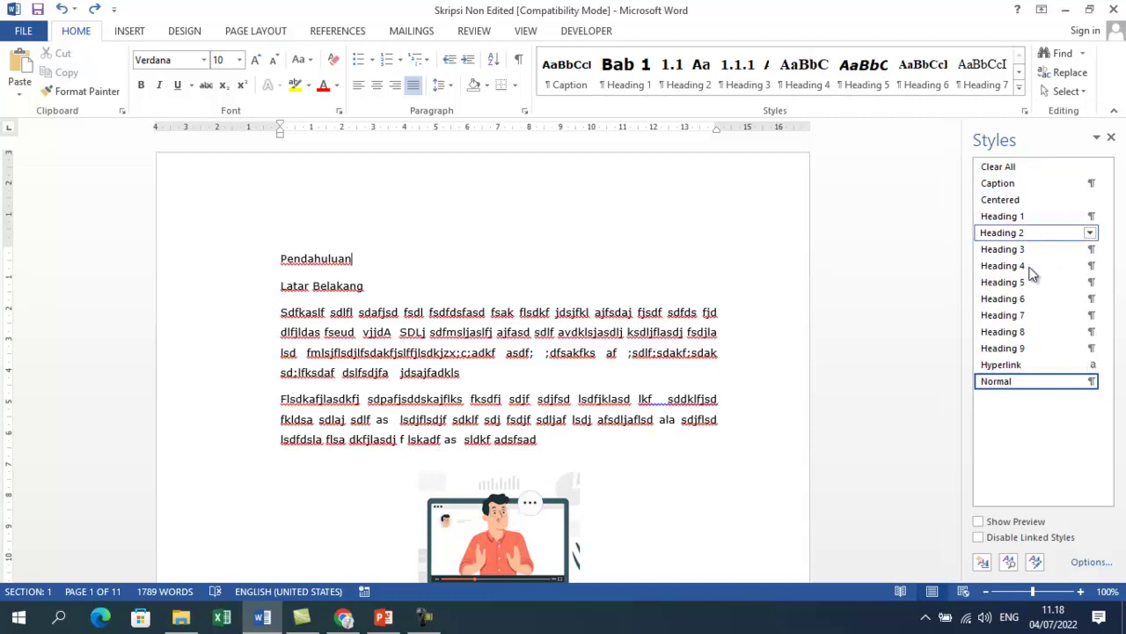
mouse_move(1041, 224)
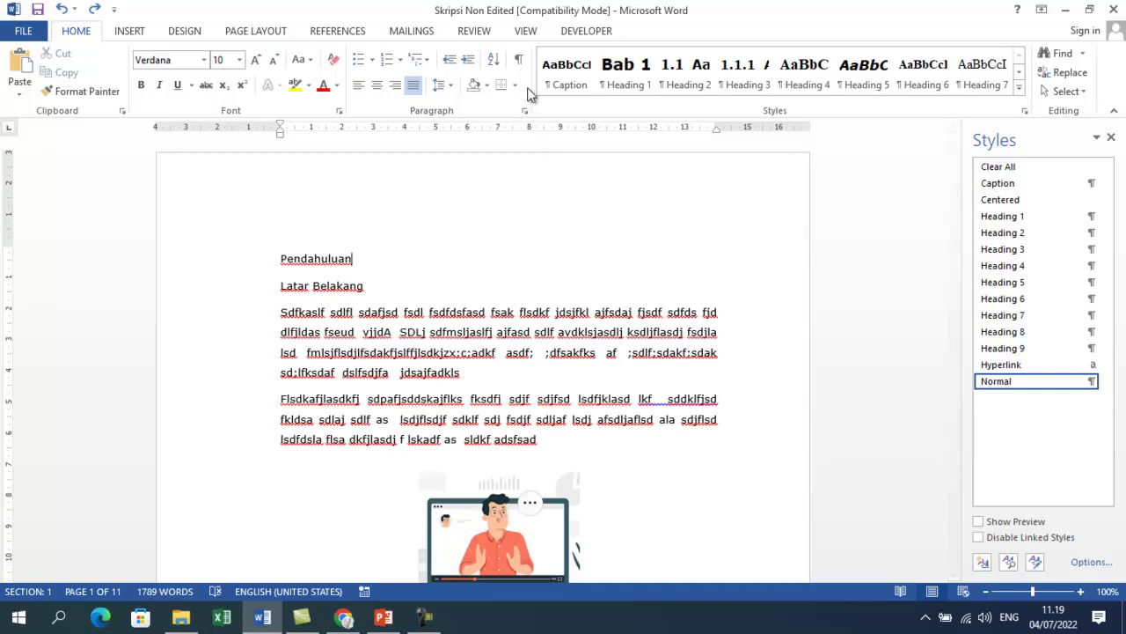
left_click(527, 33)
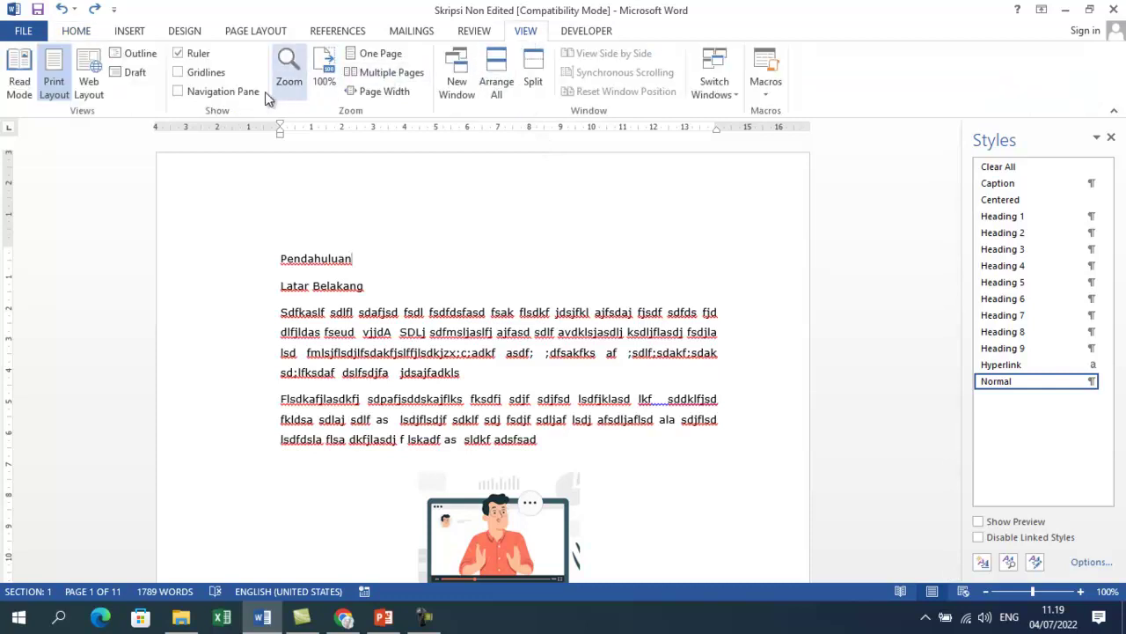
left_click(179, 92)
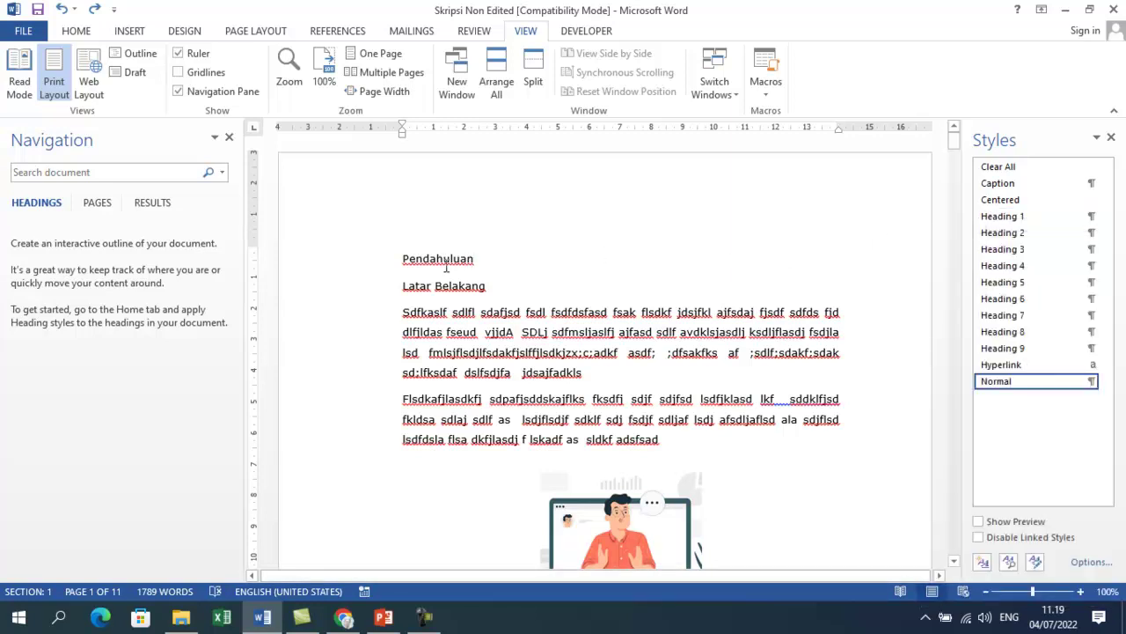
Apply the Heading 1 style to the chapter title "Pendahuluan"
left_click(1000, 217)
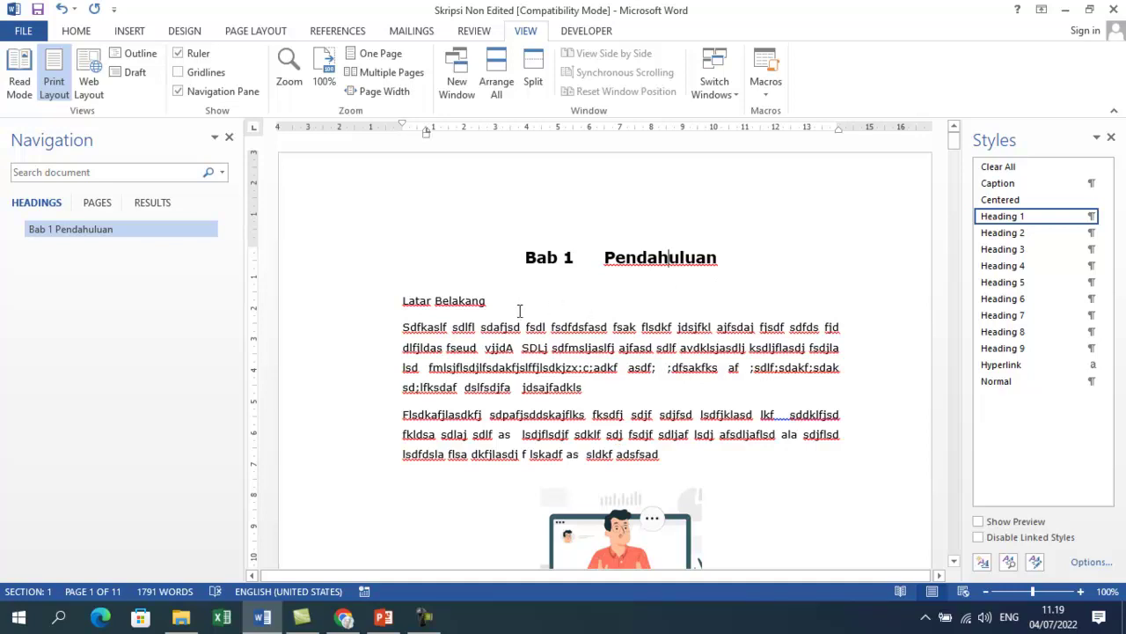
Apply the Heading 2 style to the subheadings "Latar Belakang" and "Perumusan Masalah" in the first chapter
left_click(436, 302)
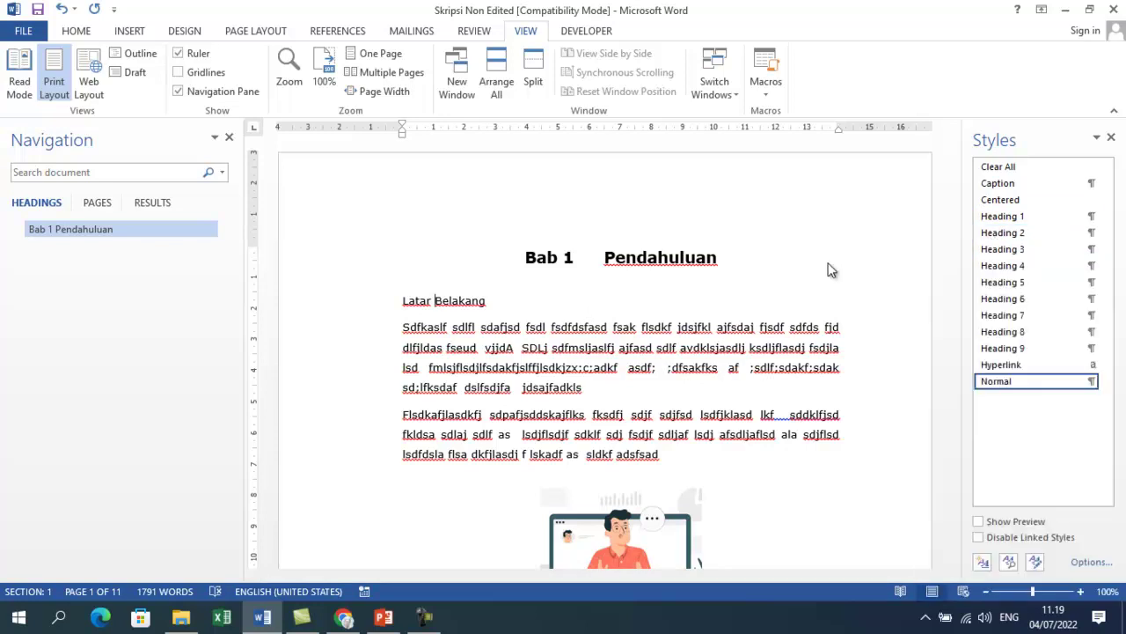
key("ctrl+alt+2")
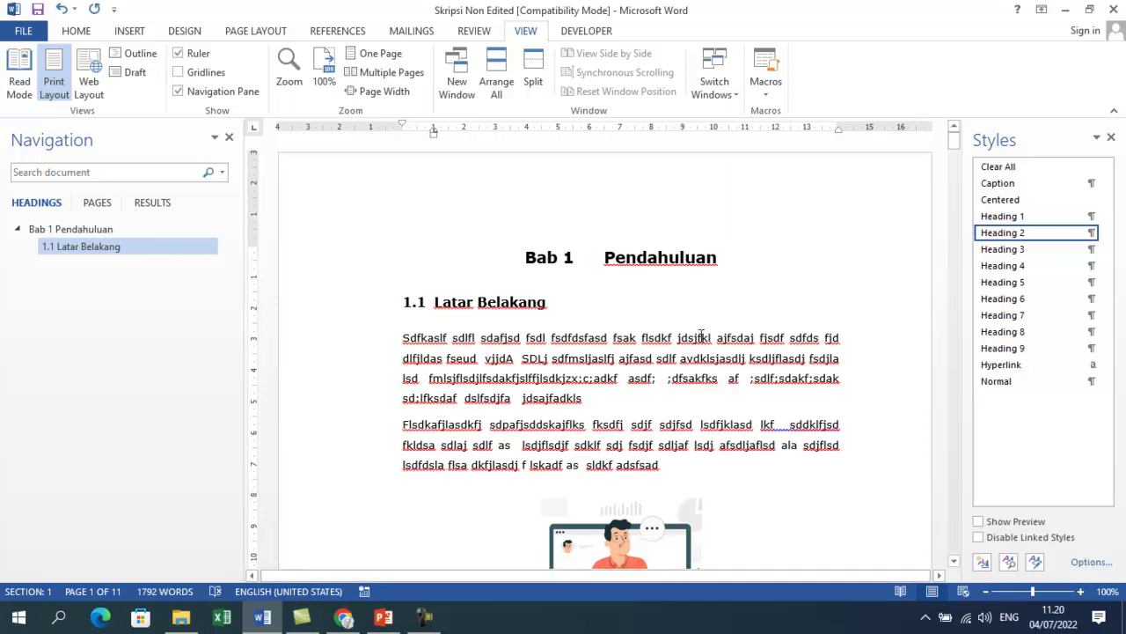
scroll(630, 374, "down", 10)
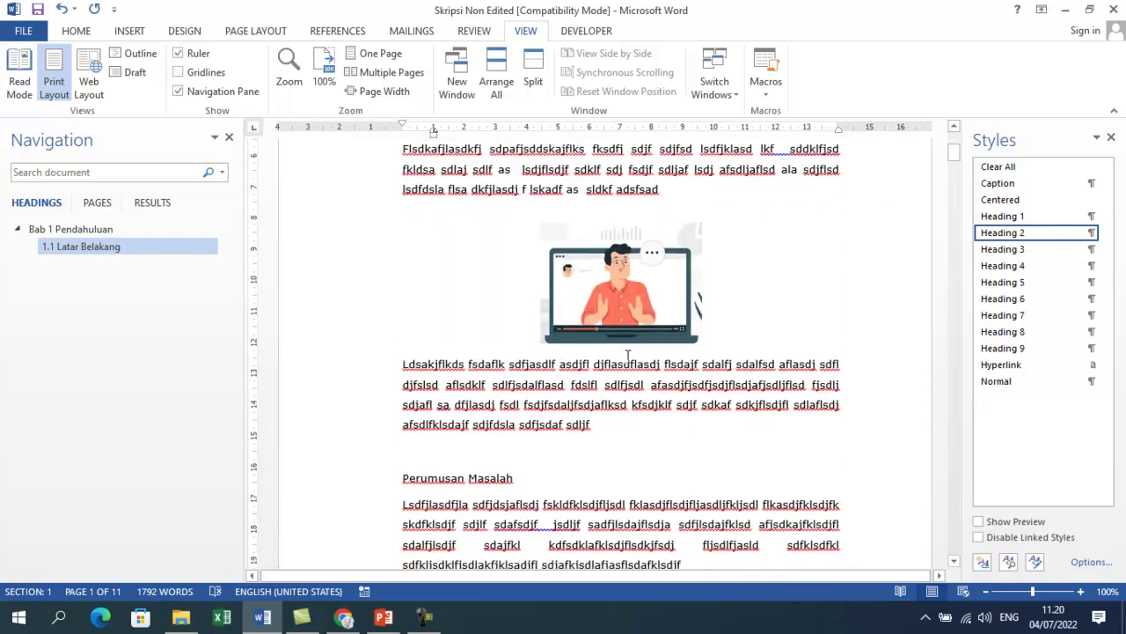
left_click(484, 276)
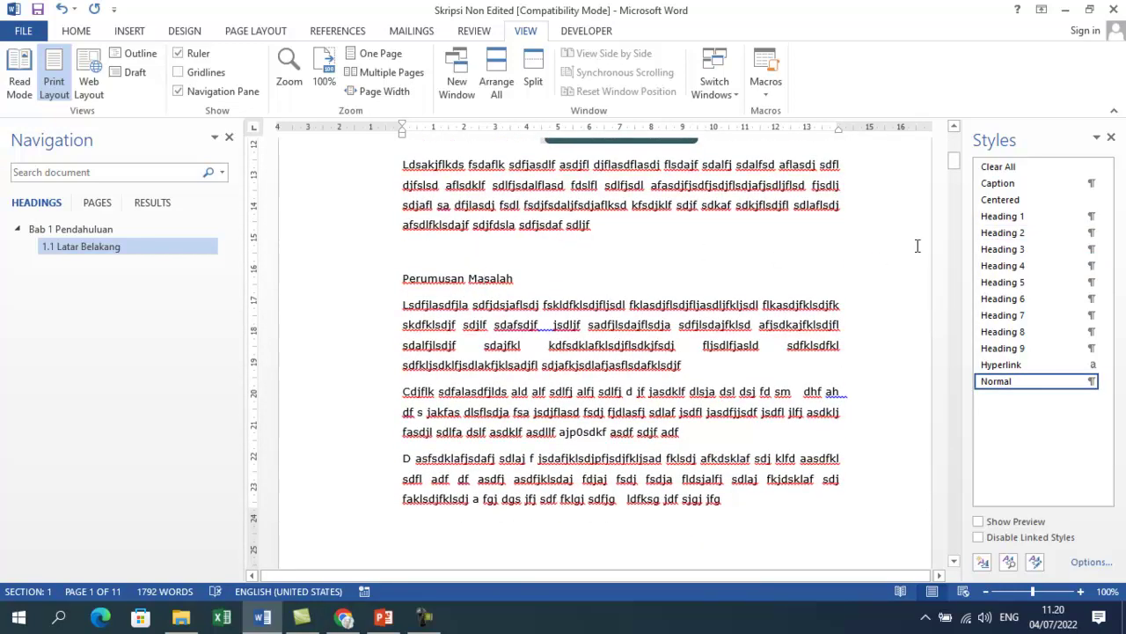
left_click(1002, 232)
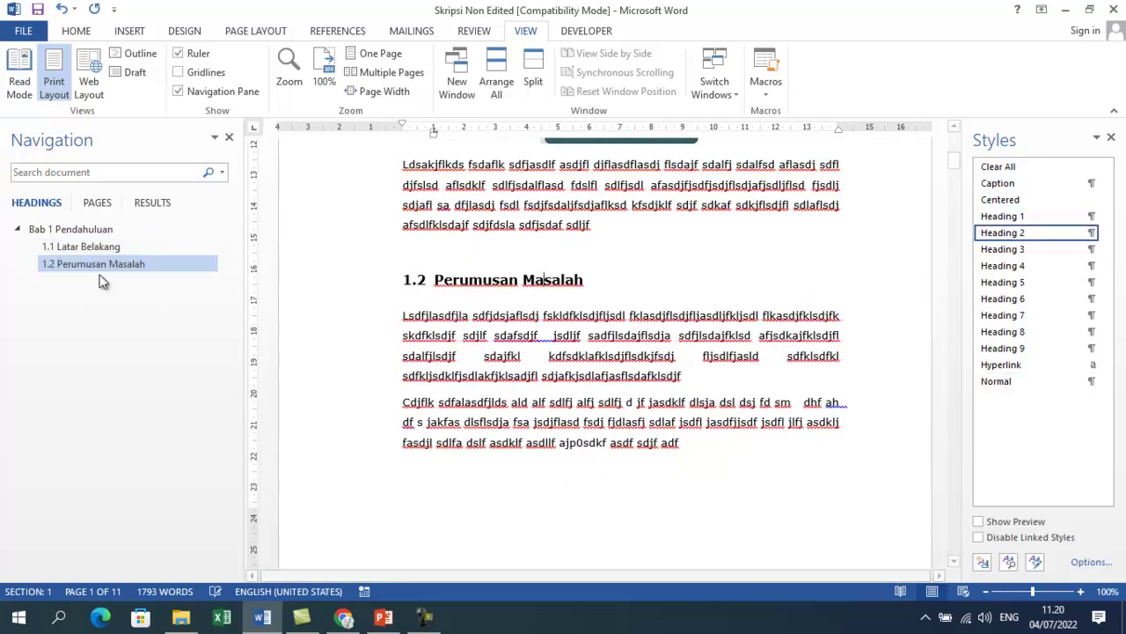
Apply the Heading 2 style to the subheading "Tujuan Penelitian" on page 2
scroll(496, 322, "down", 7)
scroll(509, 326, "down", 20)
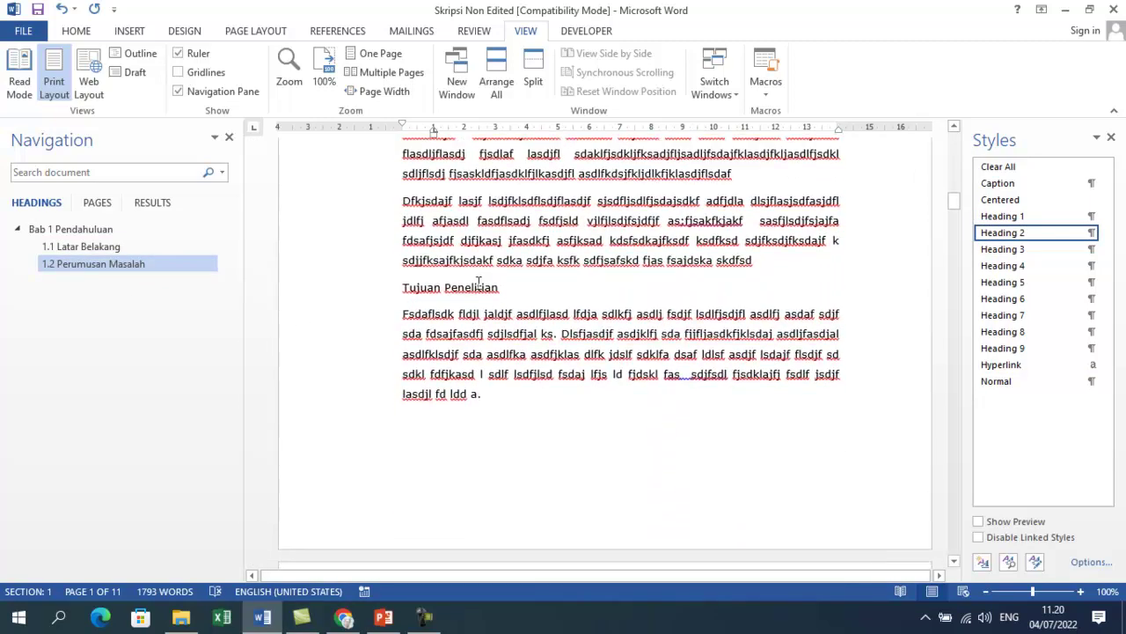
left_click(454, 293)
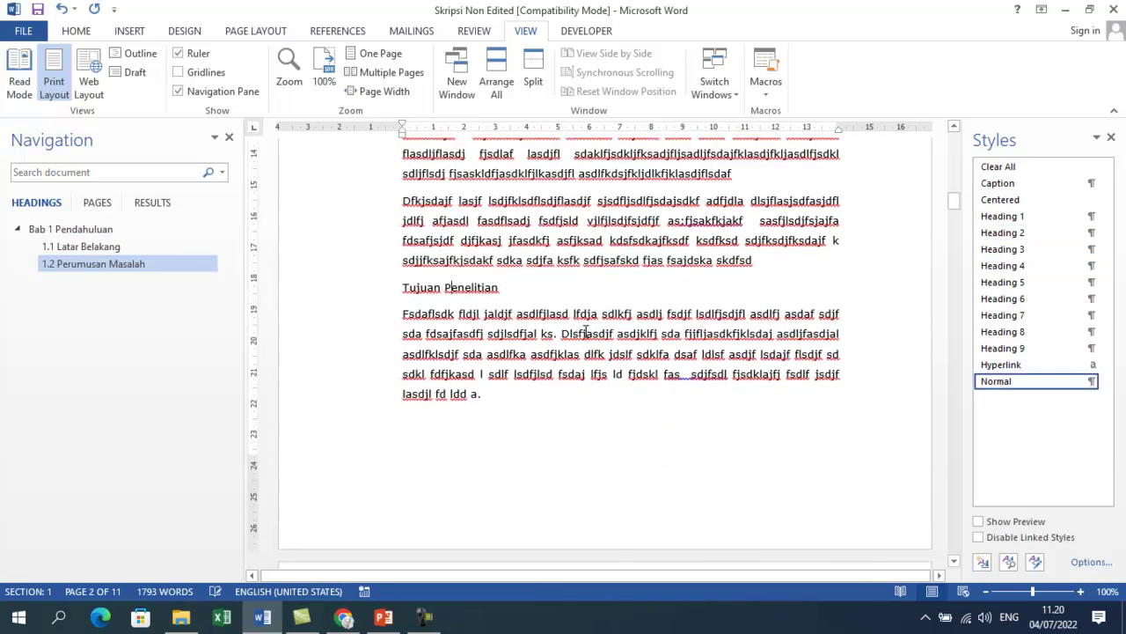
left_click(999, 233)
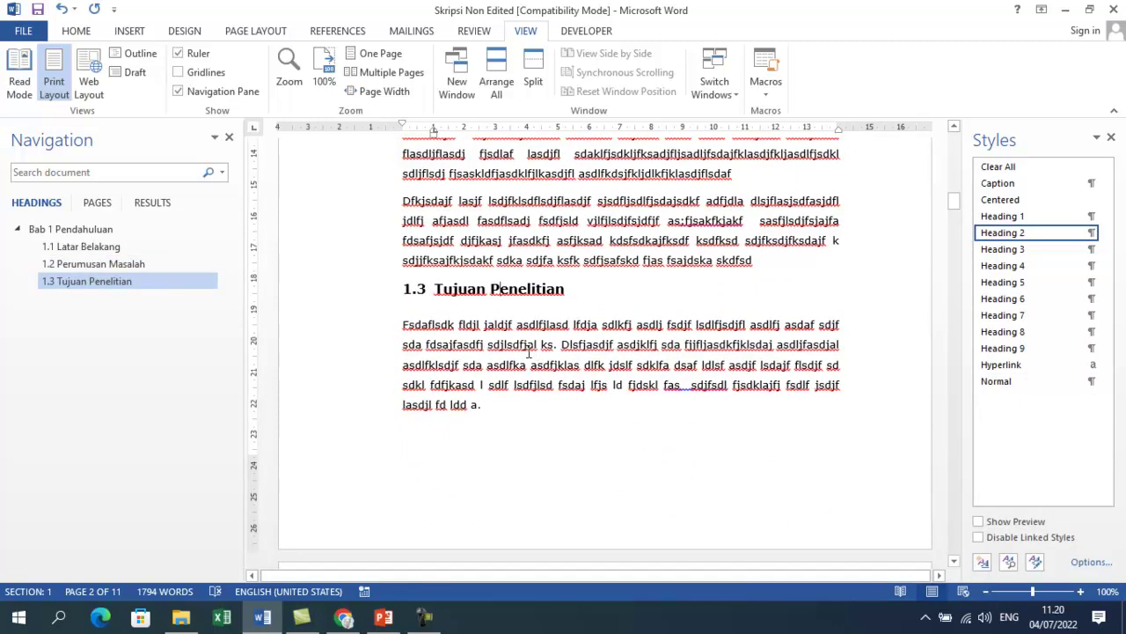
Delete the empty lines above "Landasan Teori" and apply the Heading 1 style to that chapter title
scroll(528, 352, "down", 15)
scroll(520, 348, "down", 15)
scroll(517, 353, "down", 15)
scroll(514, 354, "down", 6)
scroll(493, 343, "up", 2)
left_click(454, 312)
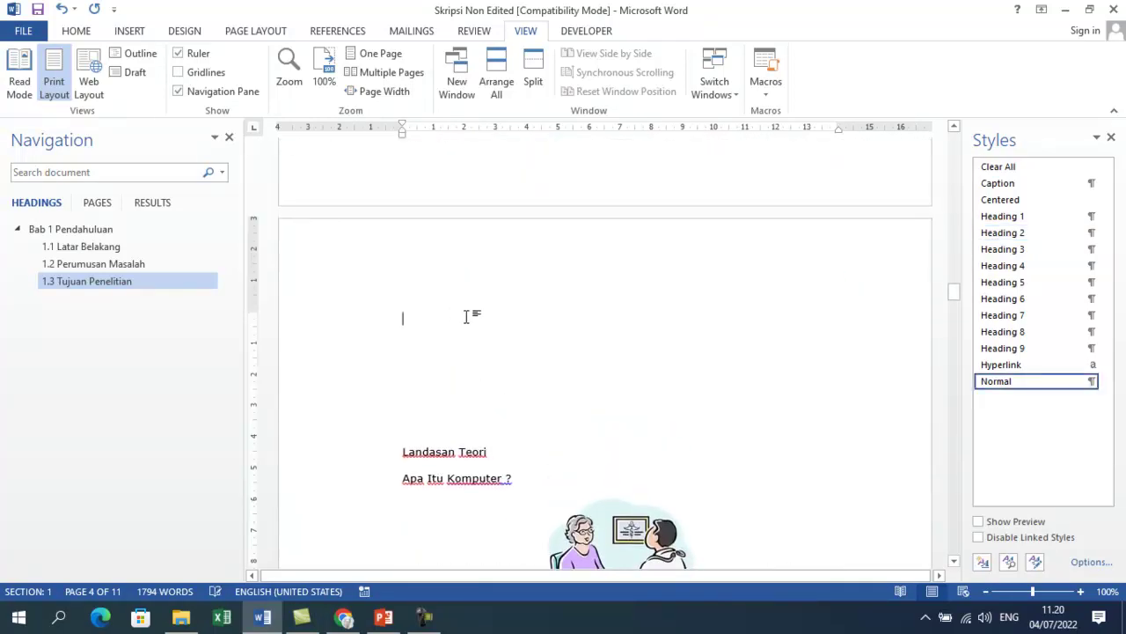
key("Delete")
key("Delete")
key("Delete")
key("Delete")
key("Delete")
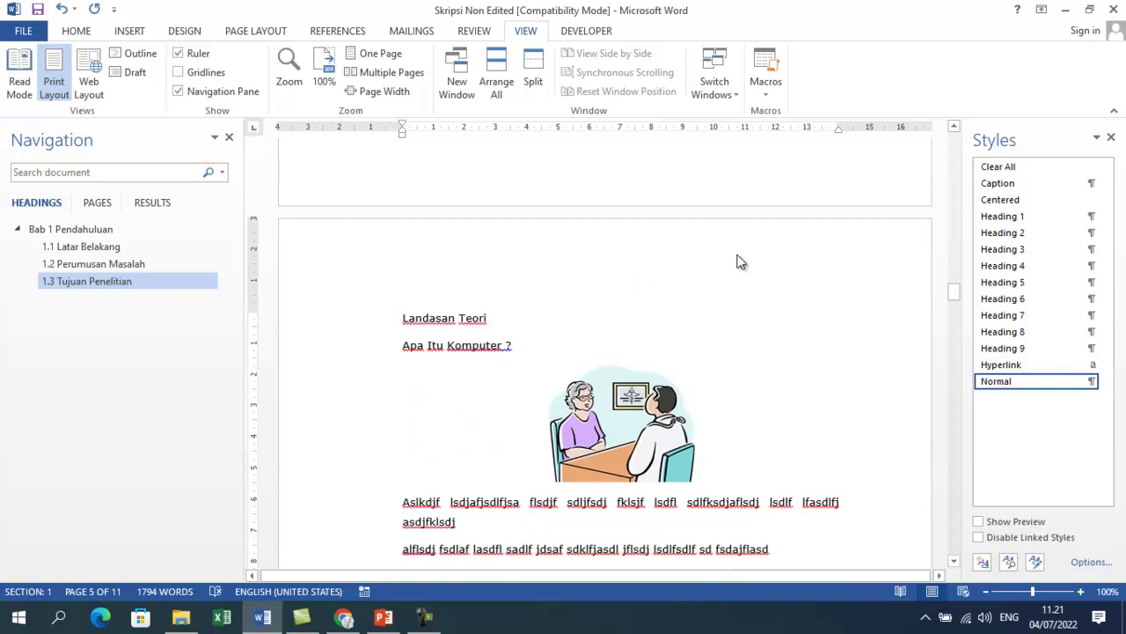
left_click(1002, 216)
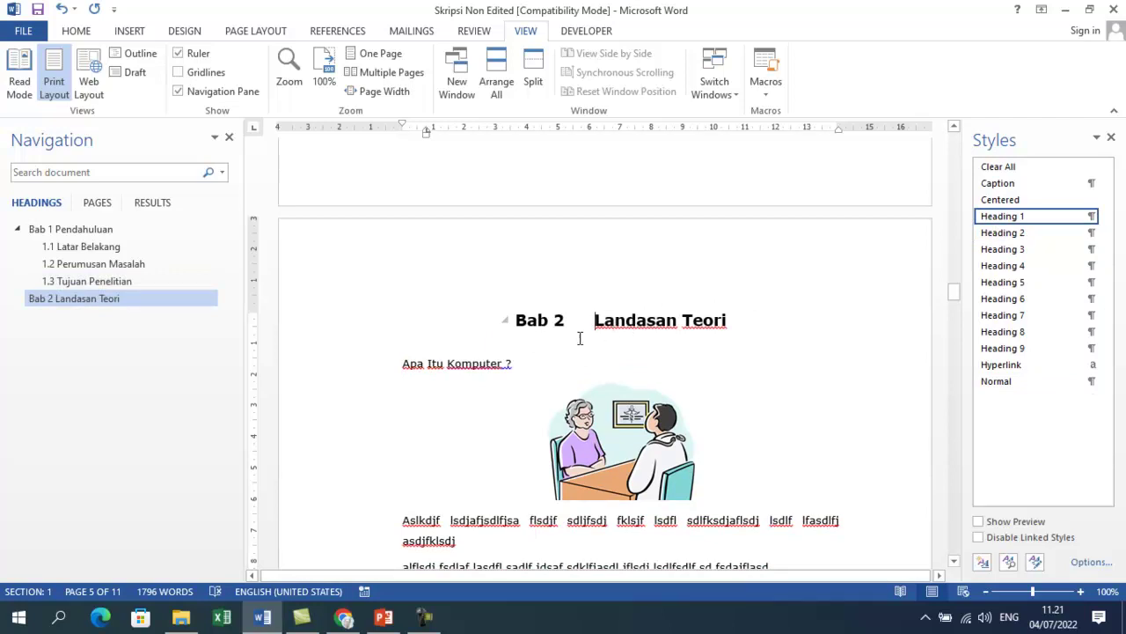
Apply the Heading 2 style to the subheadings "Apa Itu Komputer ?" and "Definisi Hardware" in the second chapter
scroll(549, 334, "down", 2)
left_click(456, 284)
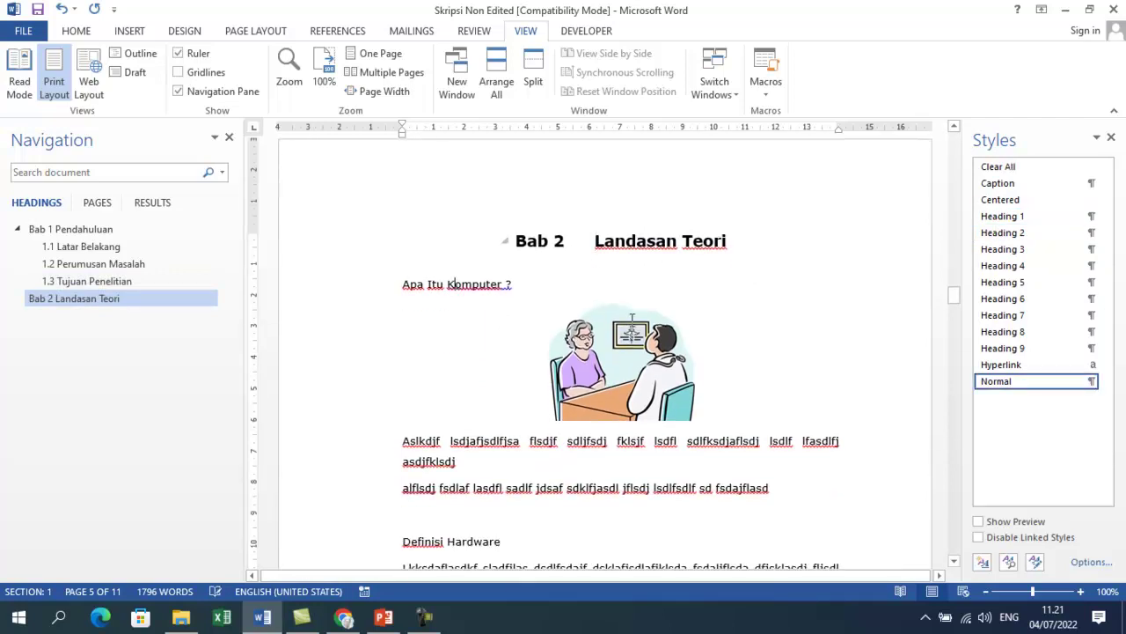
left_click(1003, 233)
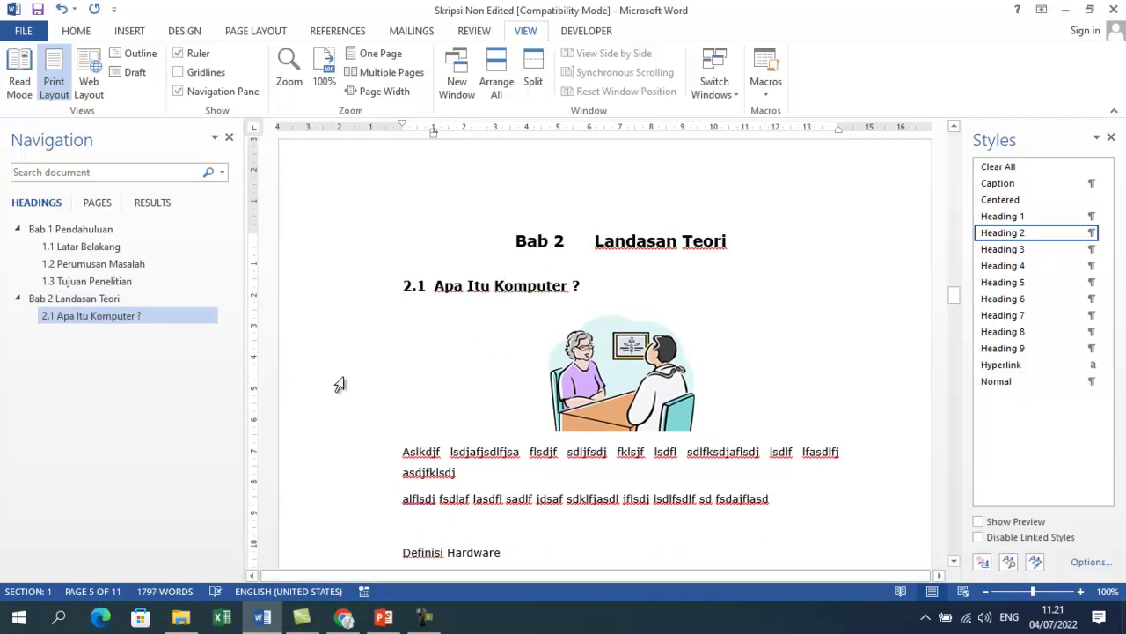
scroll(442, 379, "down", 3)
left_click(444, 431)
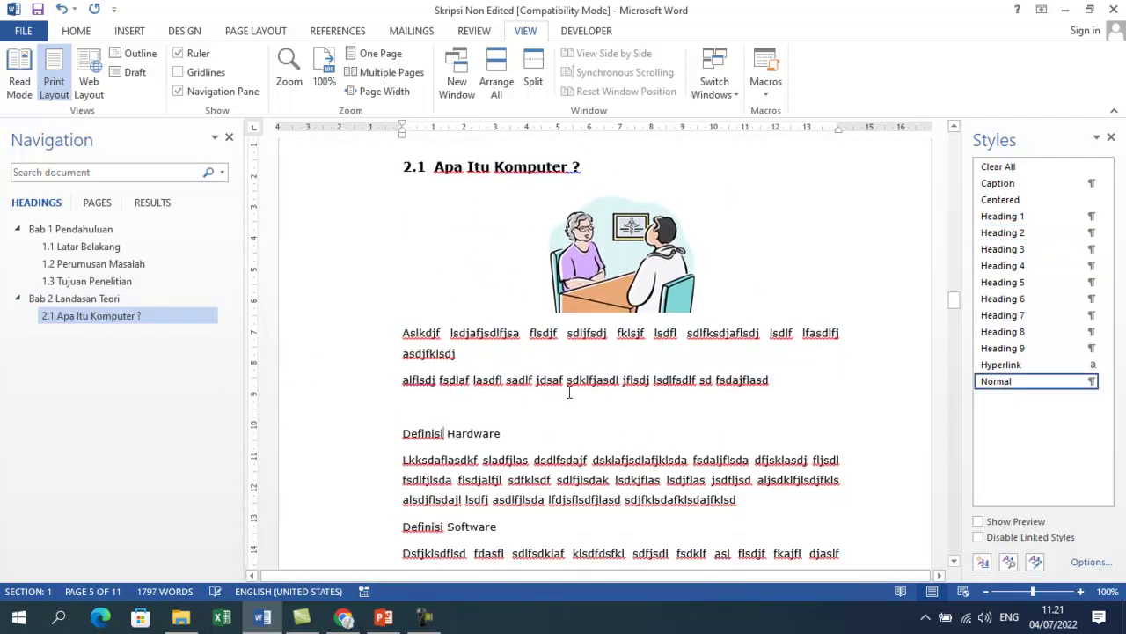
left_click(1003, 233)
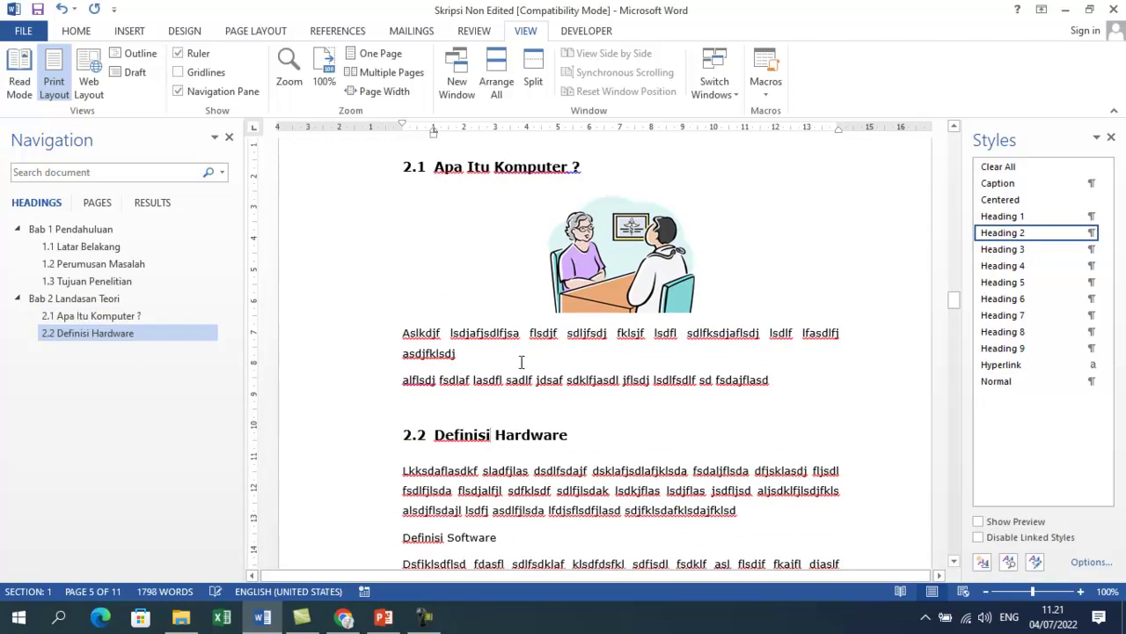
Apply the Heading 2 style to the subheadings "Definisi Software" and "Sistem Operasi"
scroll(520, 364, "down", 4)
left_click(459, 378)
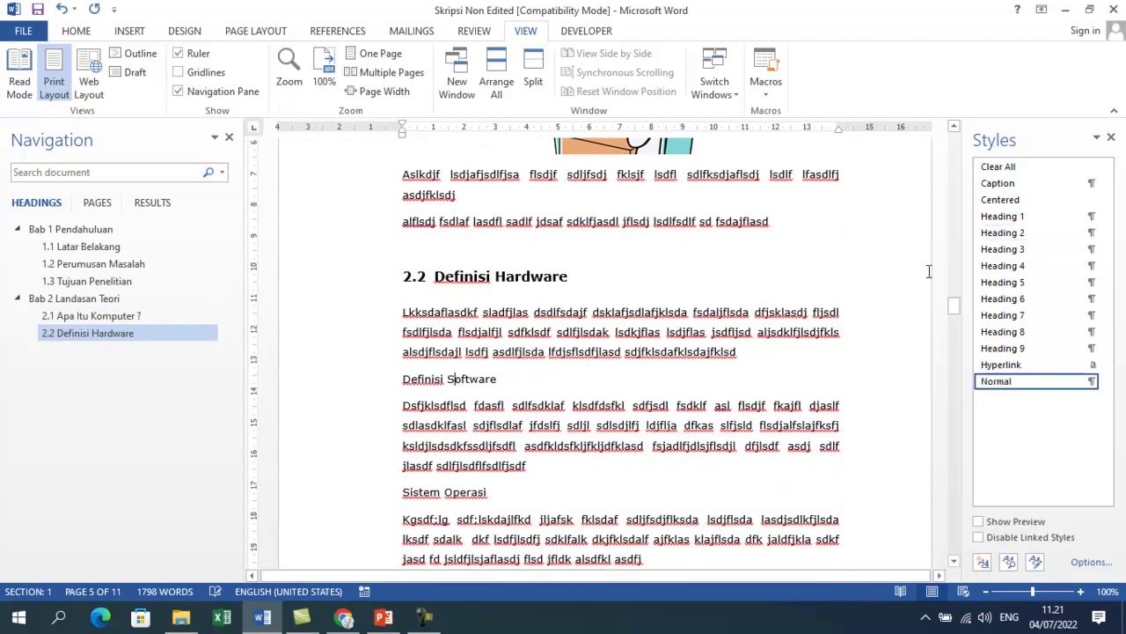
left_click(1012, 234)
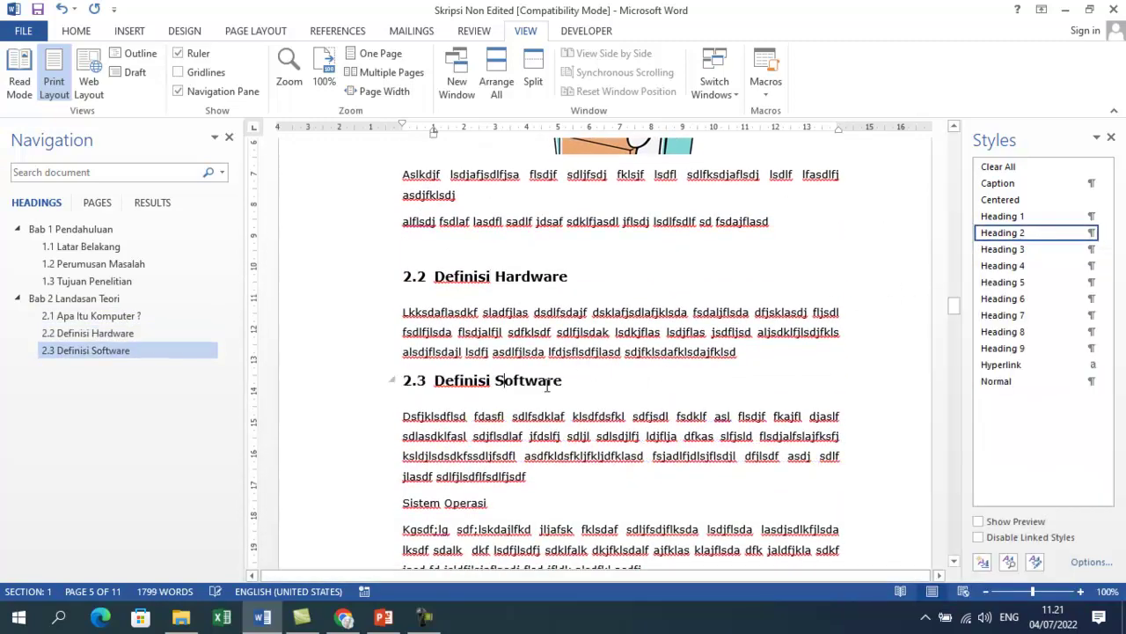
scroll(474, 395, "down", 3)
left_click(429, 395)
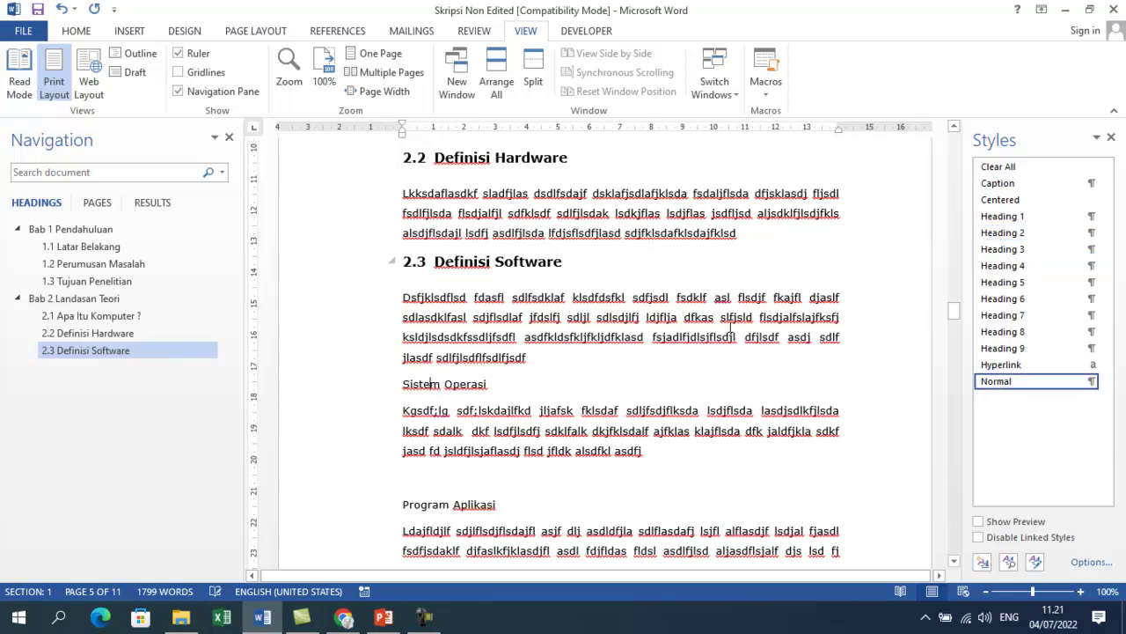
left_click(1003, 234)
Apply the Heading 2 style to the subheadings "Program Aplikasi" and "Apa Itu Internet"
scroll(570, 377, "down", 3)
left_click(451, 356)
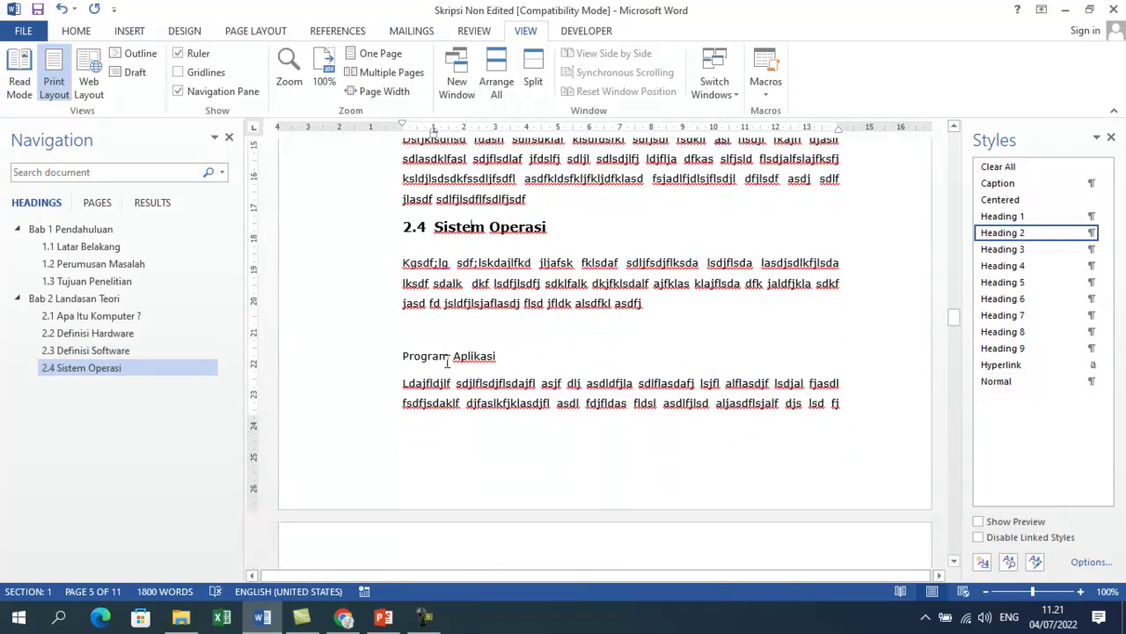
left_click(1003, 232)
scroll(575, 347, "down", 8)
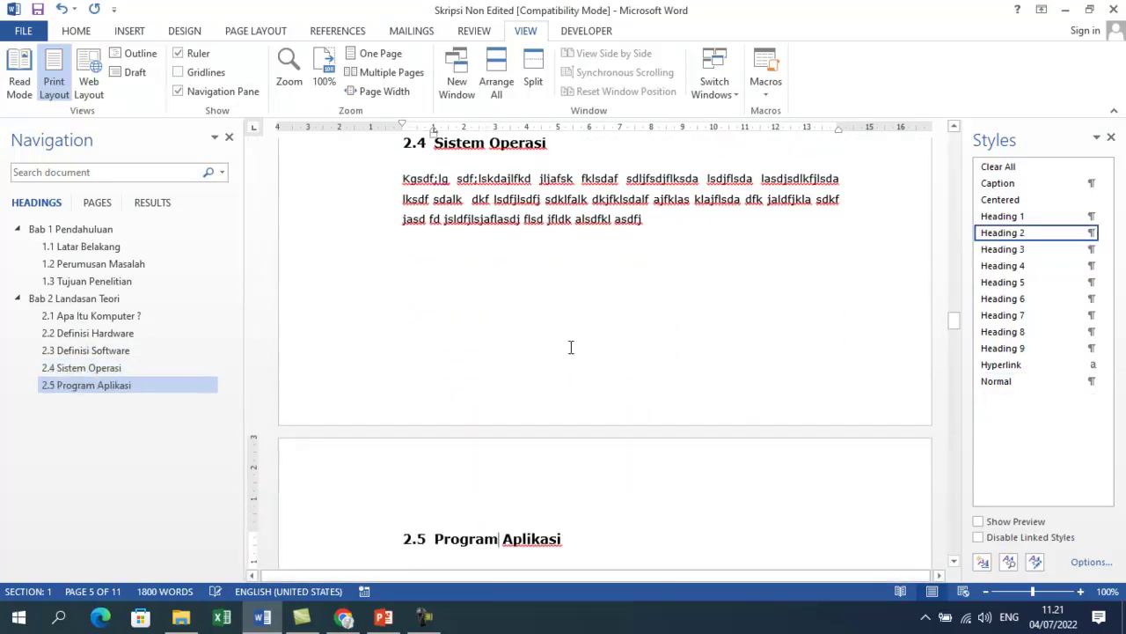
scroll(529, 362, "down", 5)
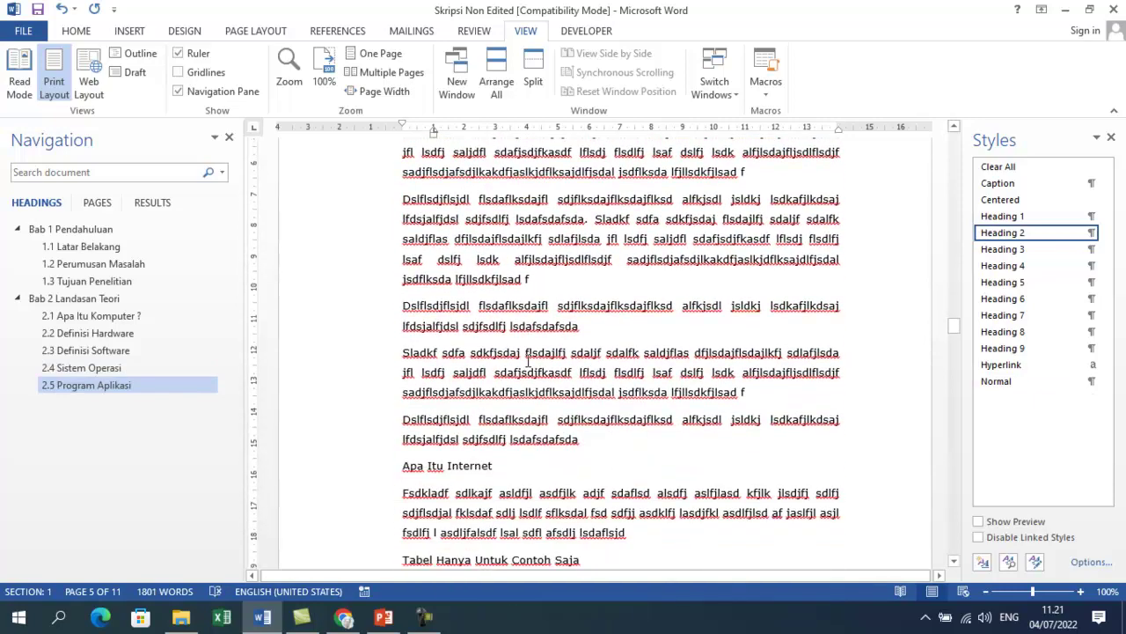
double_click(439, 403)
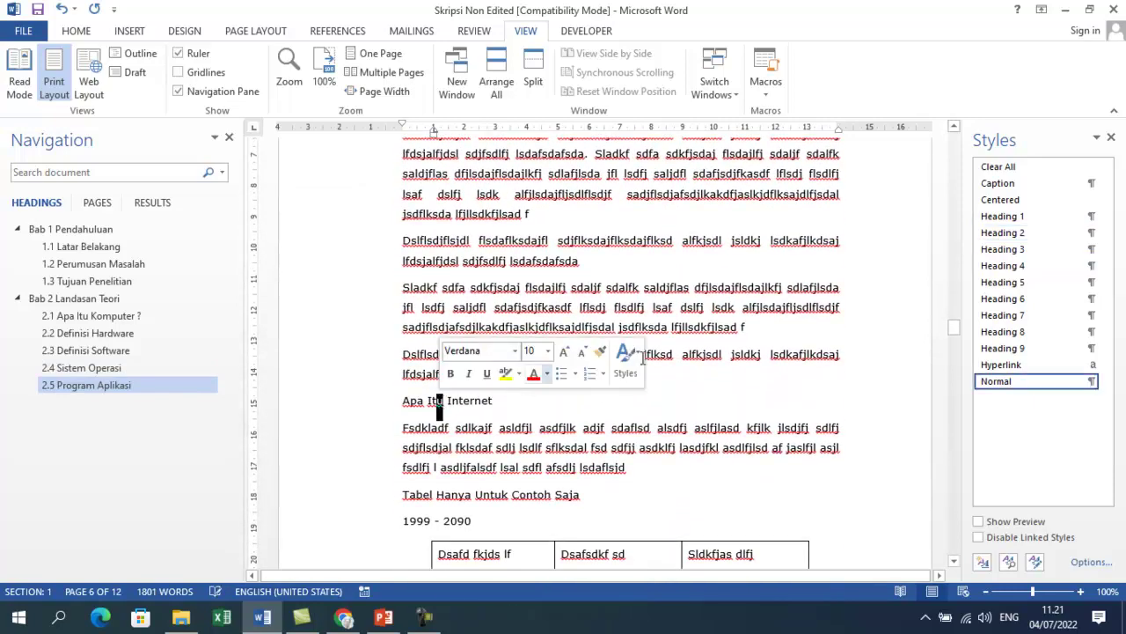
left_click(1003, 233)
Apply the Heading 3 style to "World Wide Web" and "Email" under the "Apa Itu Internet" section
scroll(545, 368, "down", 10)
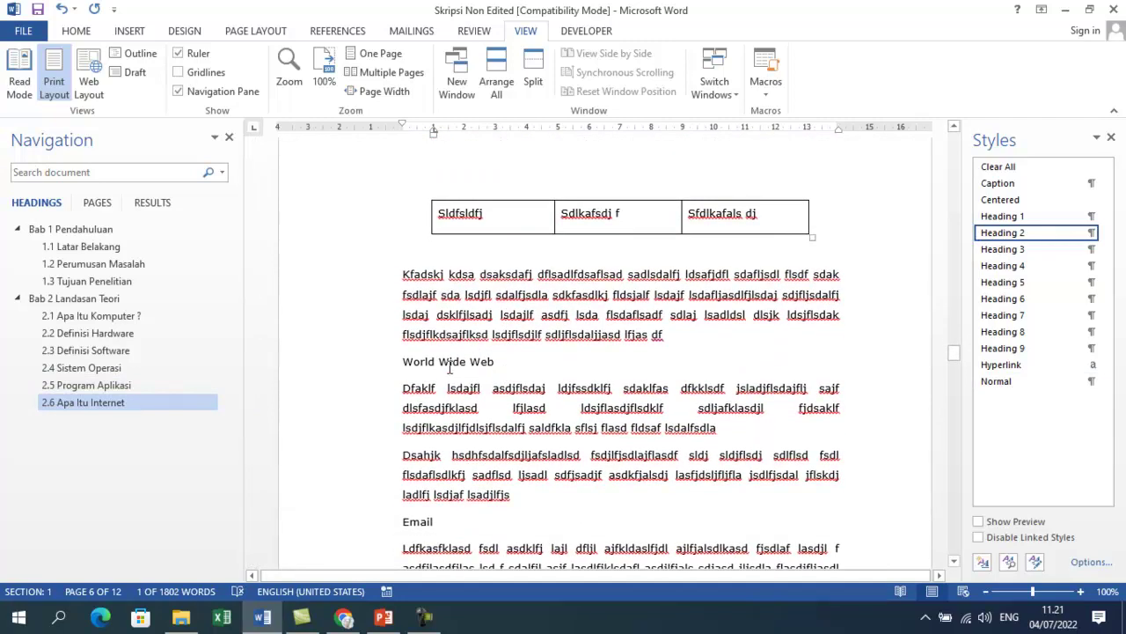
left_click(443, 360)
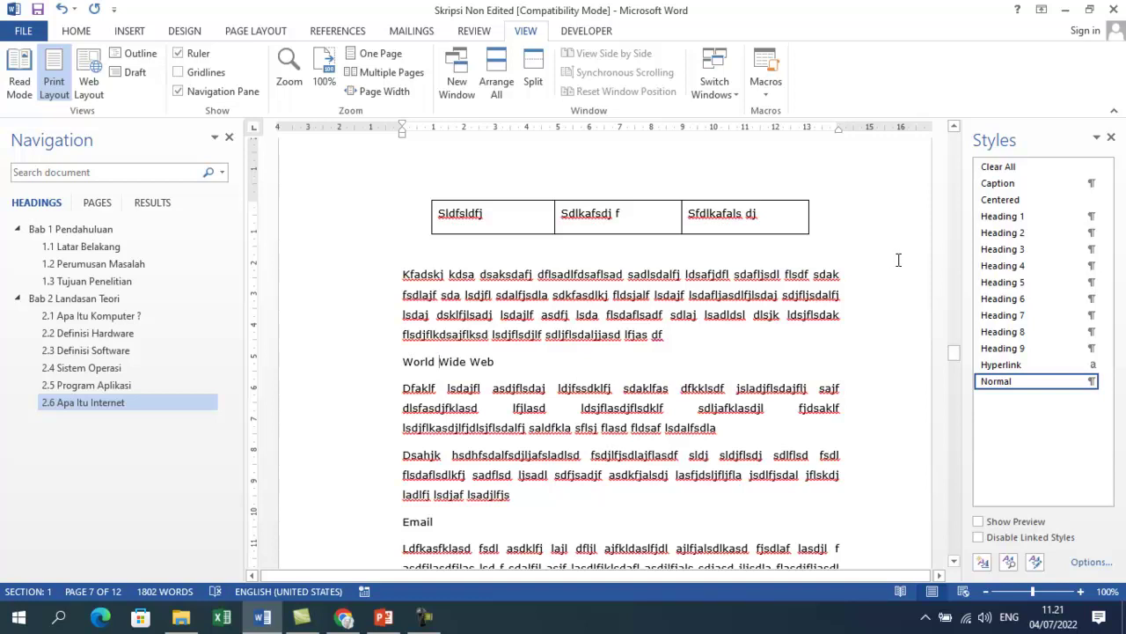
left_click(1002, 249)
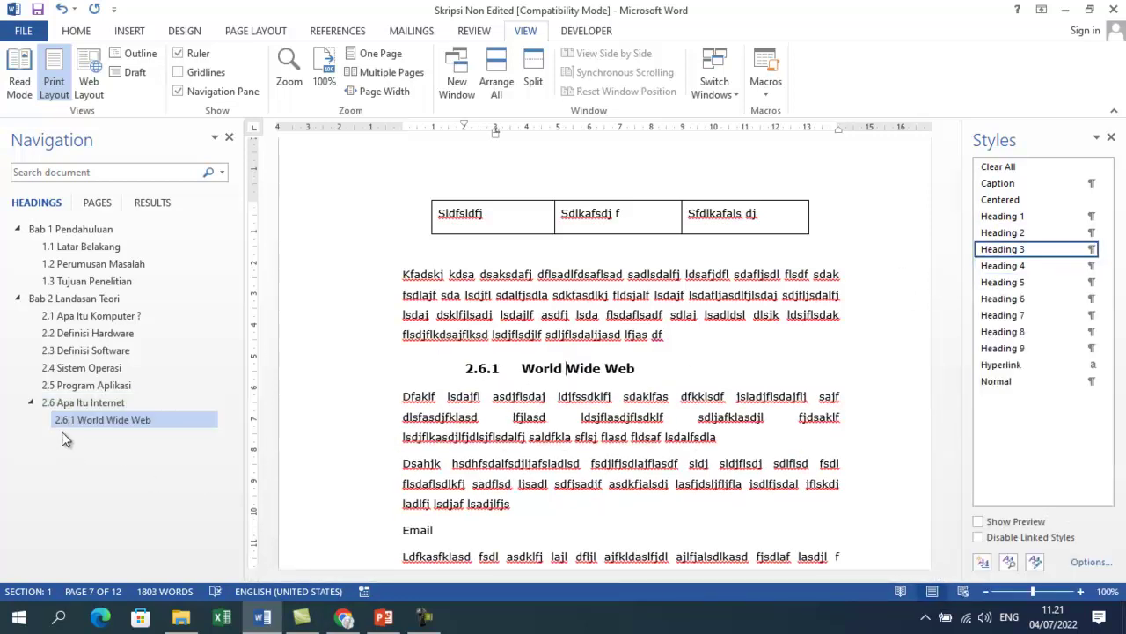
scroll(532, 350, "down", 3)
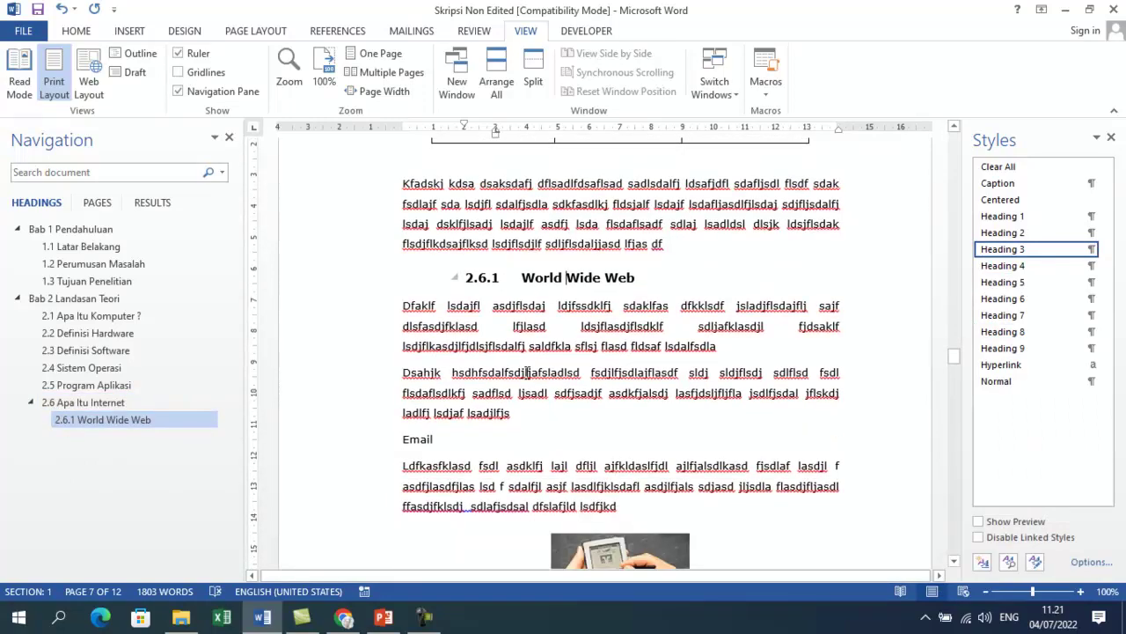
left_click(428, 371)
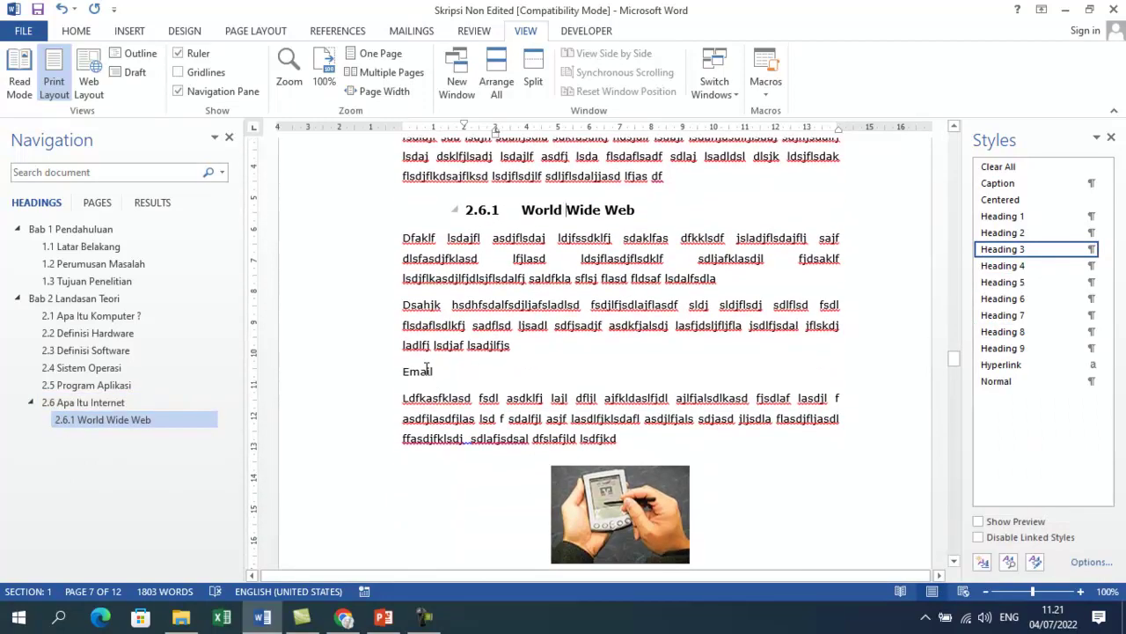
left_click(1002, 249)
Apply the Heading 3 style to the subheadings "IRC" and "Audio Video Streaming"
scroll(478, 375, "down", 4)
scroll(478, 379, "down", 5)
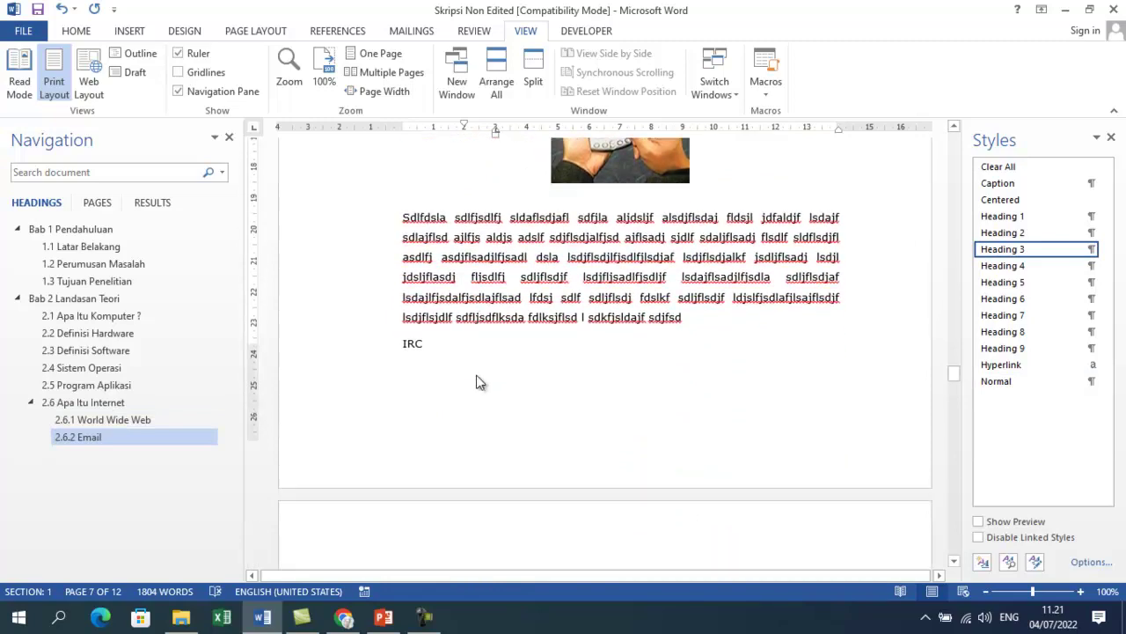
left_click(411, 253)
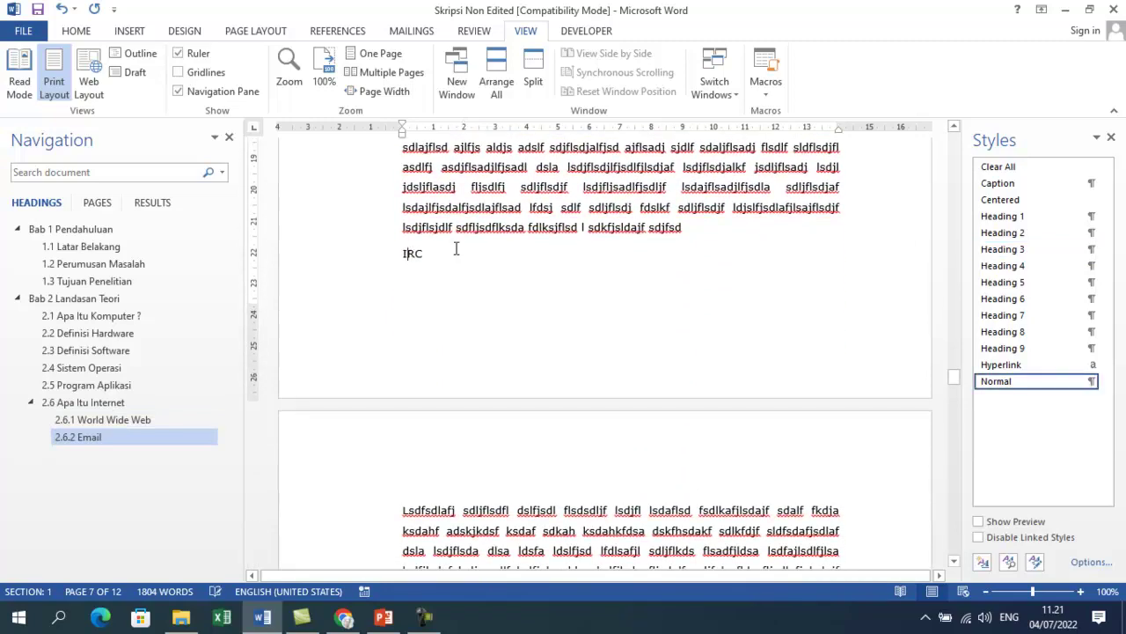
left_click(1002, 249)
scroll(555, 380, "down", 10)
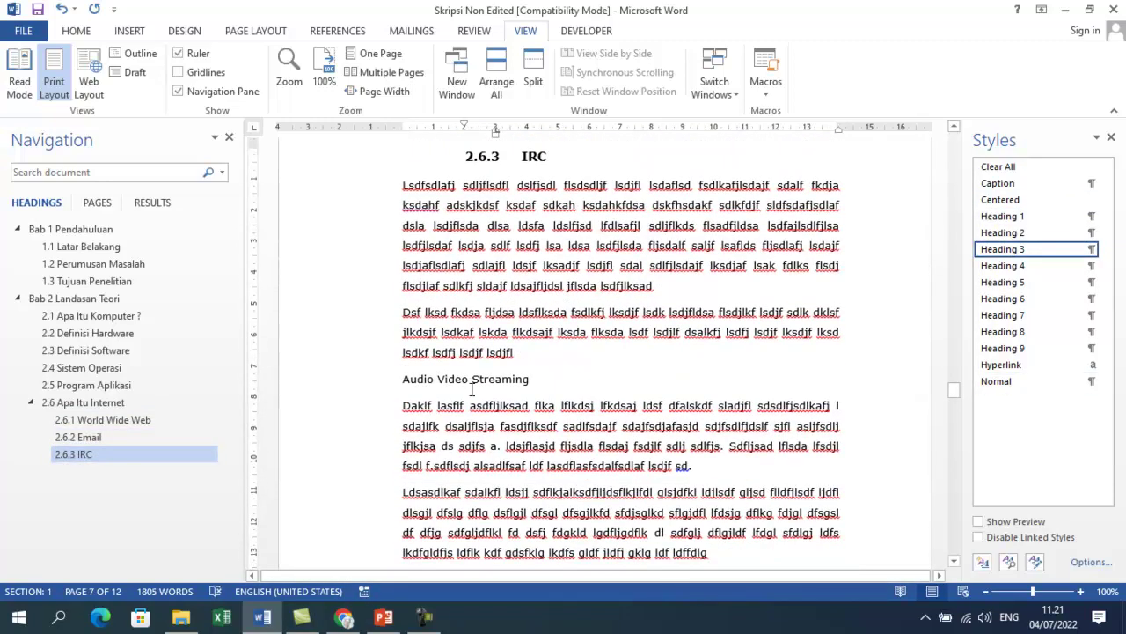
left_click(479, 218)
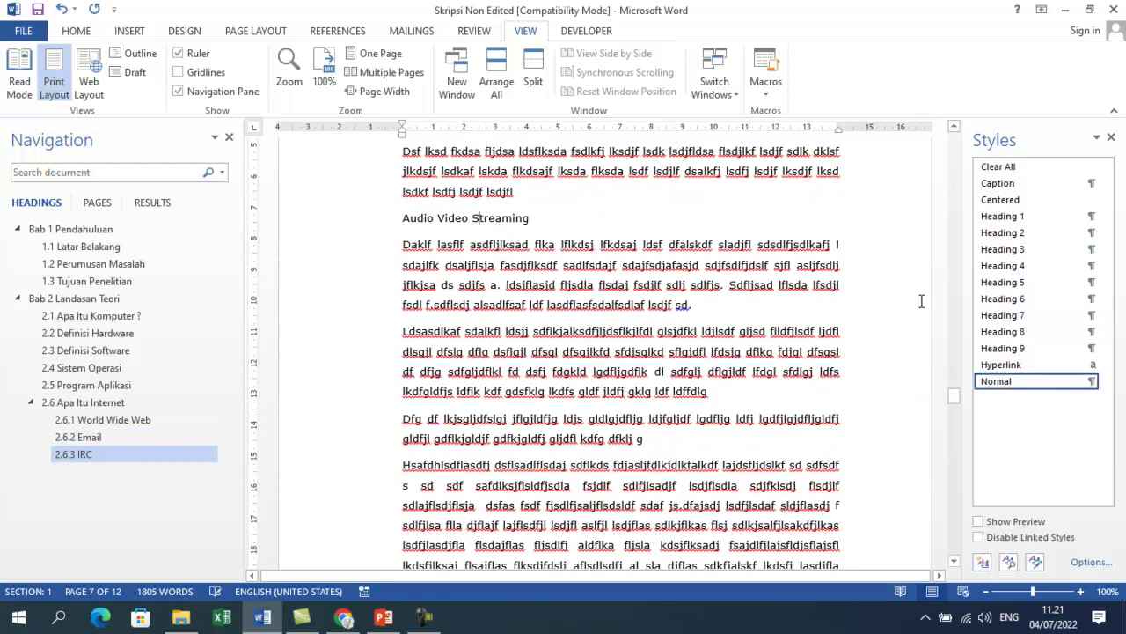
left_click(1003, 249)
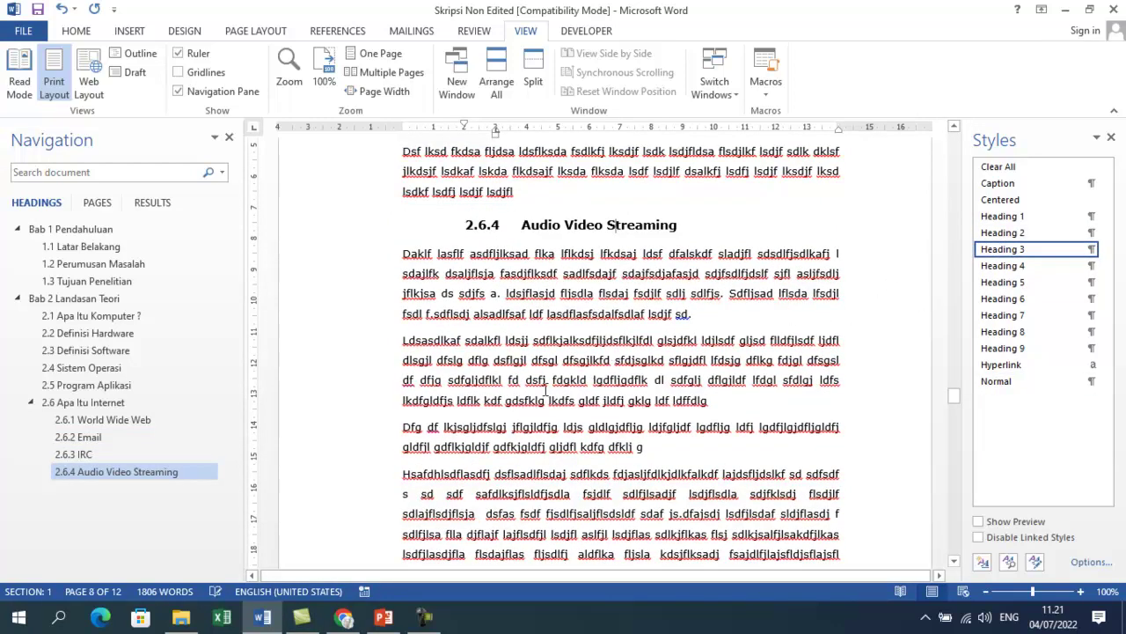
Apply the Heading 3 style to the subheading "VoIP" below the Audio Video Streaming section
scroll(558, 387, "down", 6)
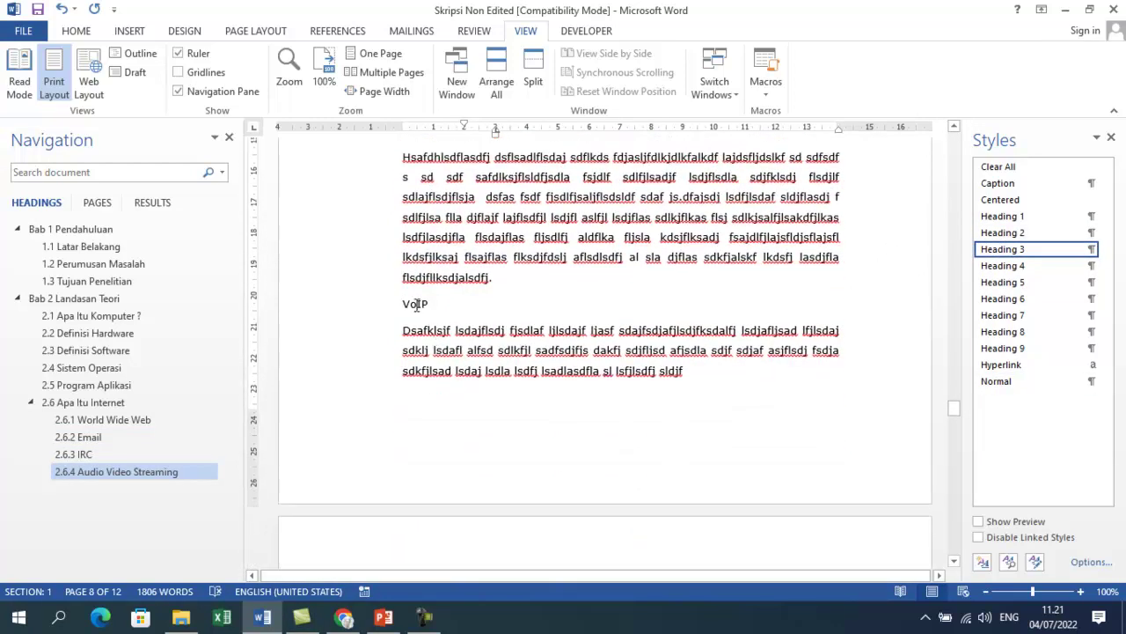
left_click(417, 304)
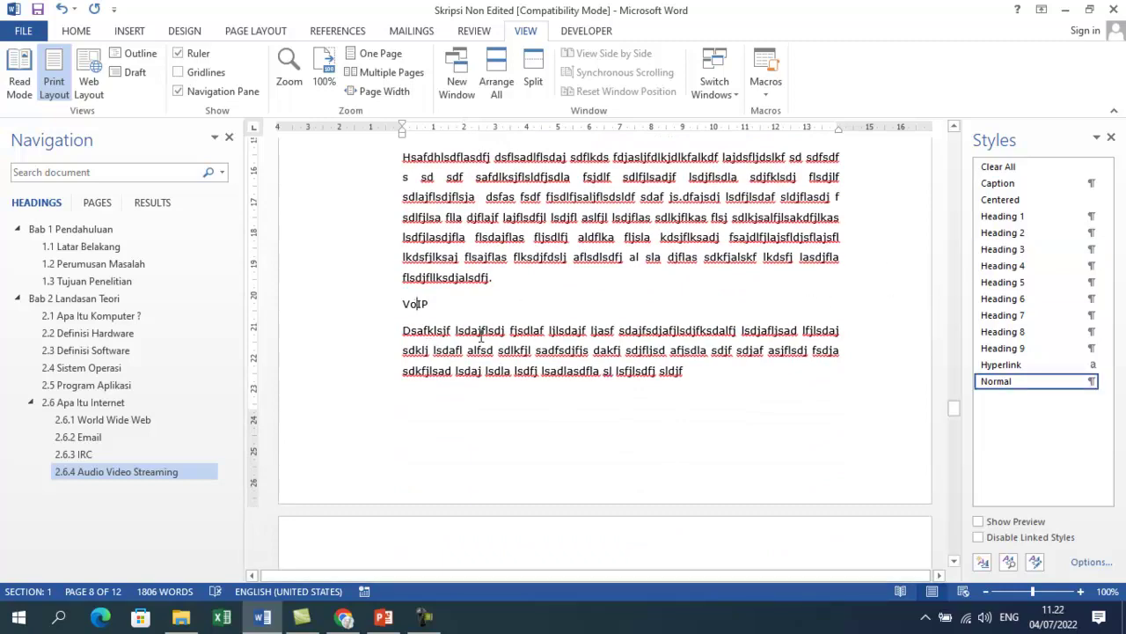
left_click(1003, 249)
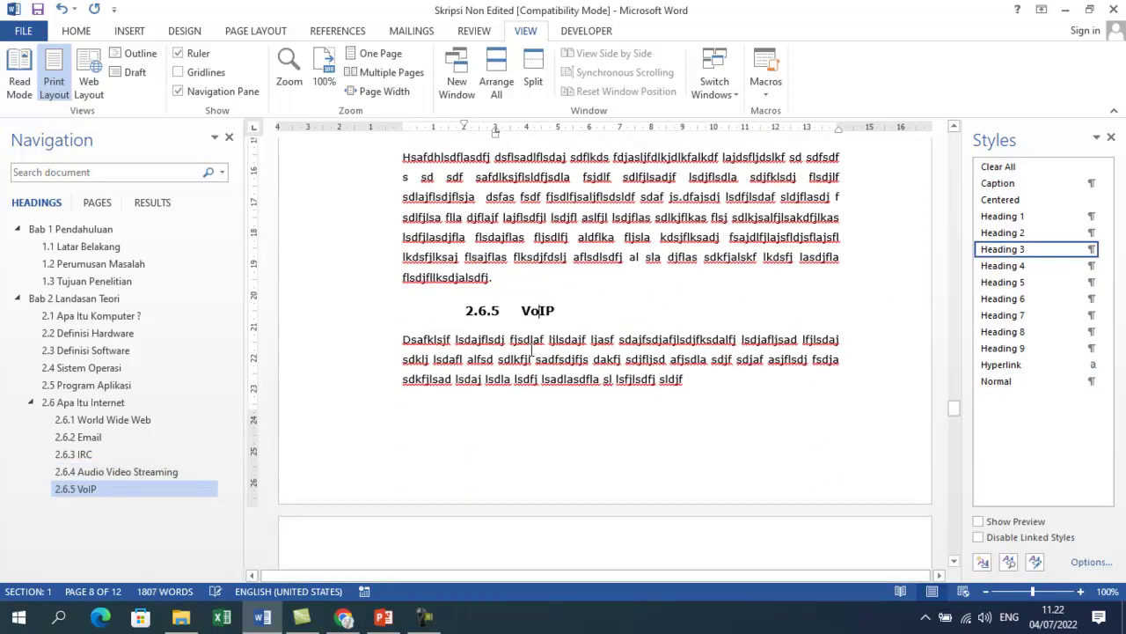
Apply the Heading 1 style to the chapter title "Metode Penelitian"
scroll(526, 349, "down", 1)
scroll(526, 348, "down", 10)
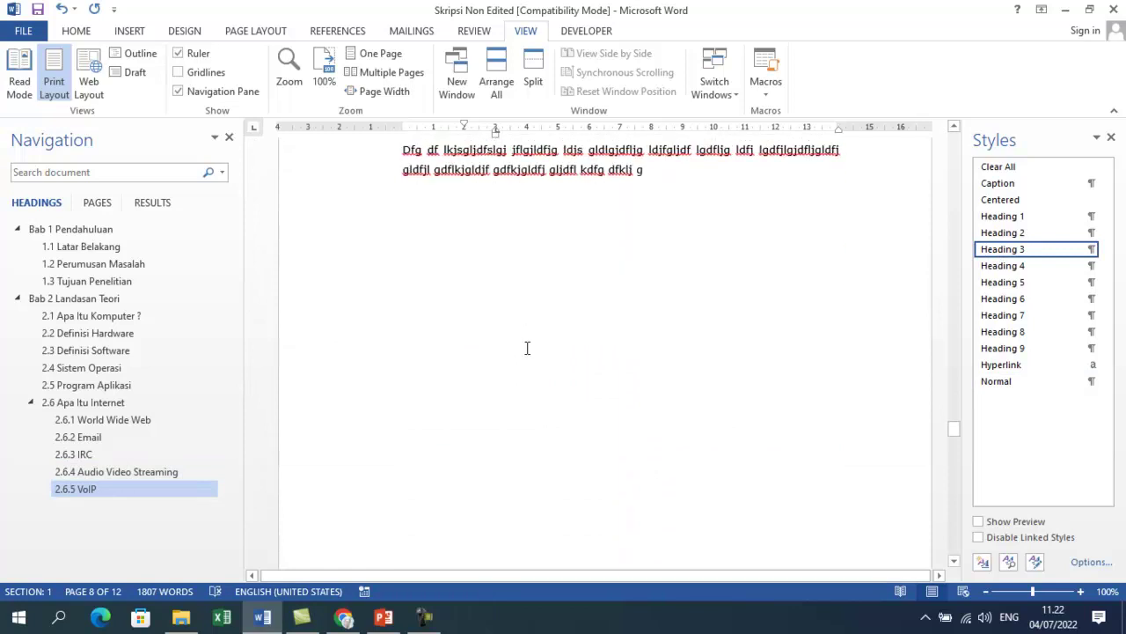
scroll(527, 348, "down", 8)
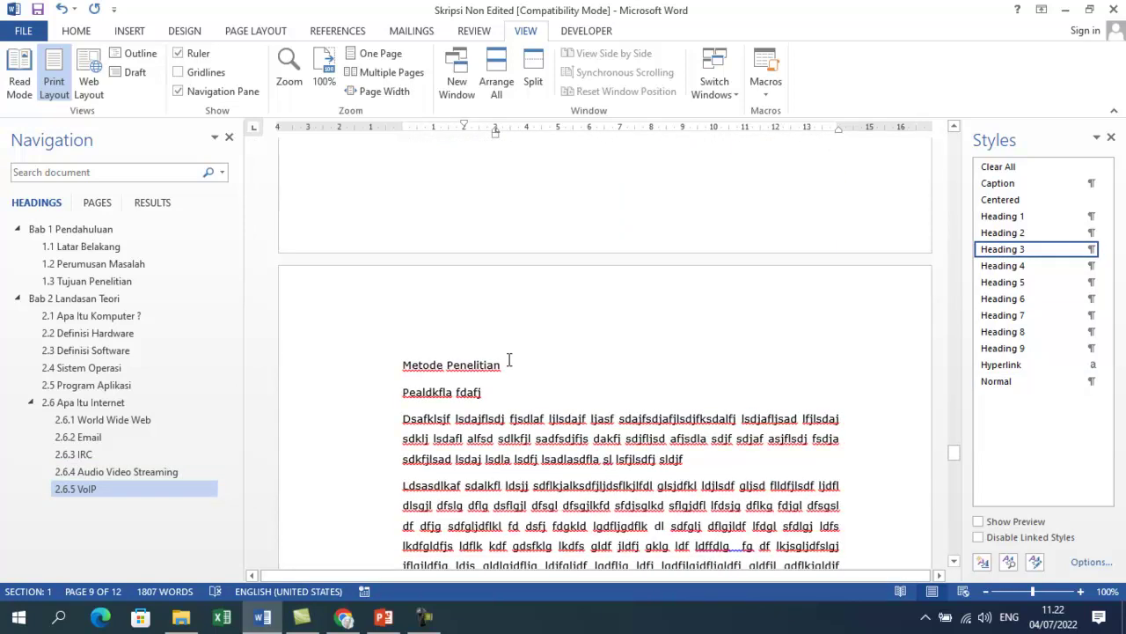
left_click(448, 364)
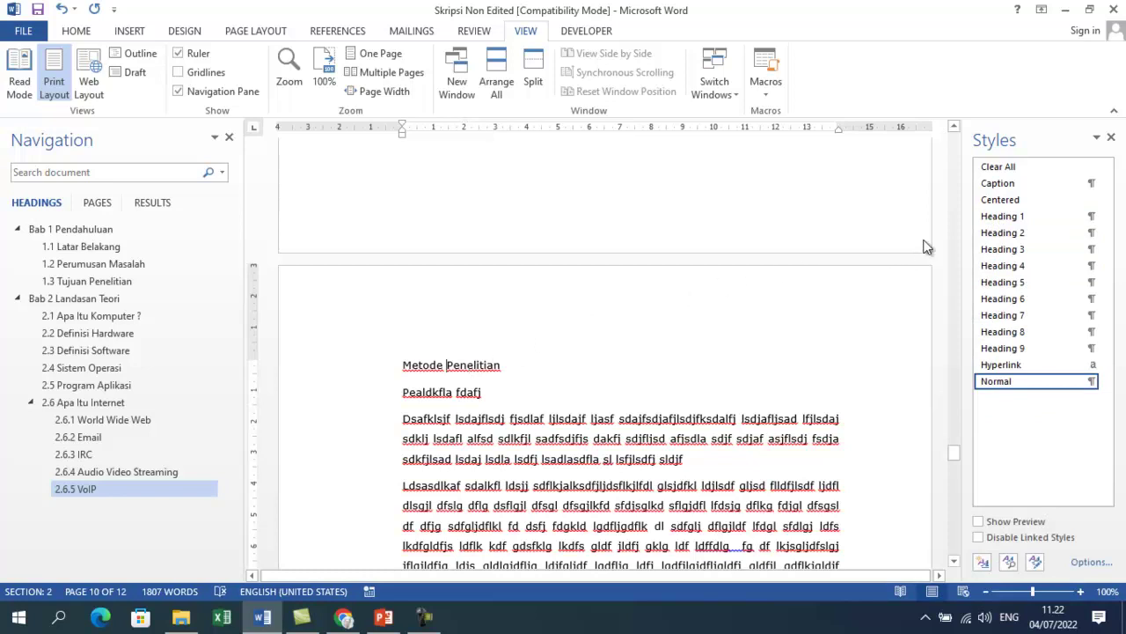
left_click(1003, 217)
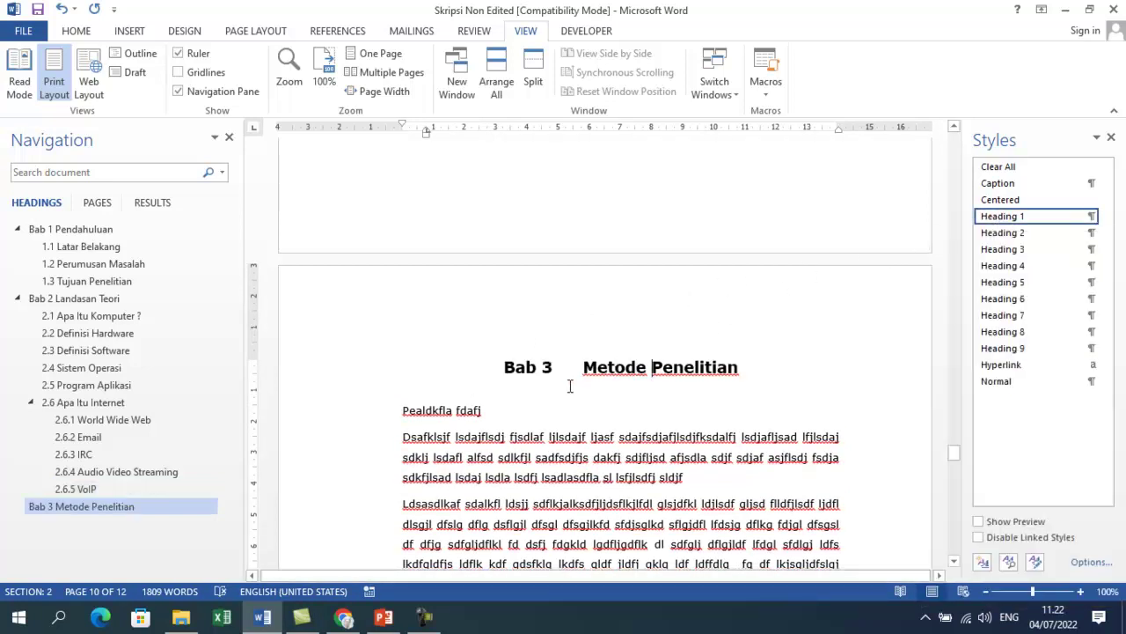
Apply the Heading 2 style to "Pealdkfla fdafj" and "Dsfalsj dsfalj flsdfa" in the Metode Penelitian chapter
scroll(583, 383, "down", 2)
left_click(453, 332)
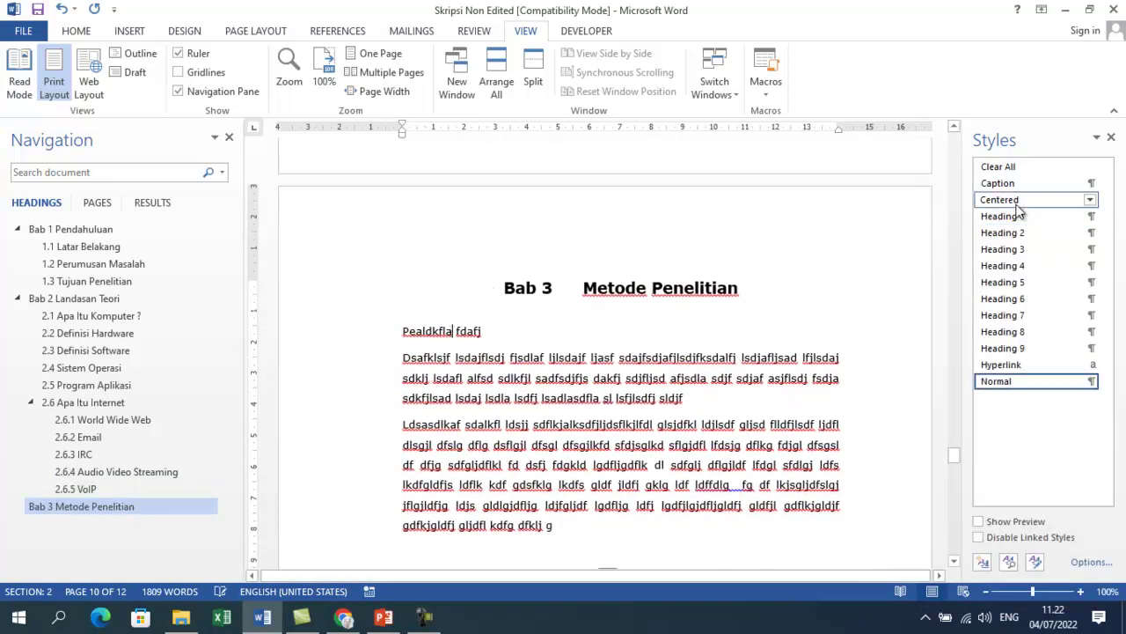
left_click(1003, 232)
scroll(495, 372, "down", 4)
scroll(495, 372, "down", 8)
left_click(446, 320)
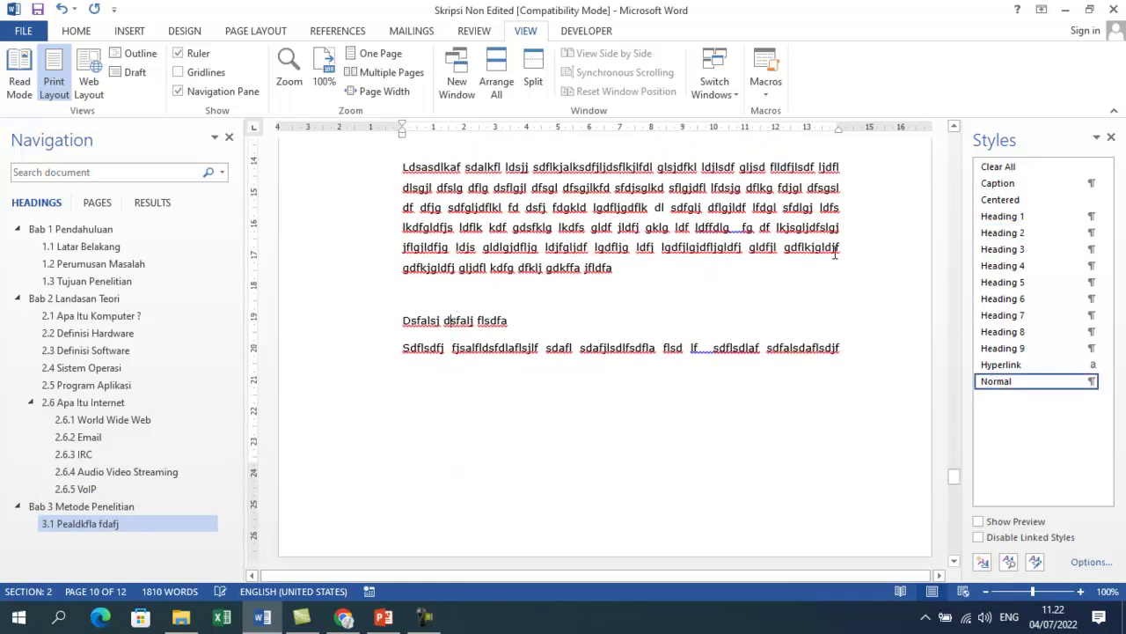
left_click(1003, 232)
Apply Heading 1 to the chapter title "Pembahasan" and Heading 2 to "Dkfaf dflasfjlldsjfajdsf" below it
scroll(468, 377, "down", 8)
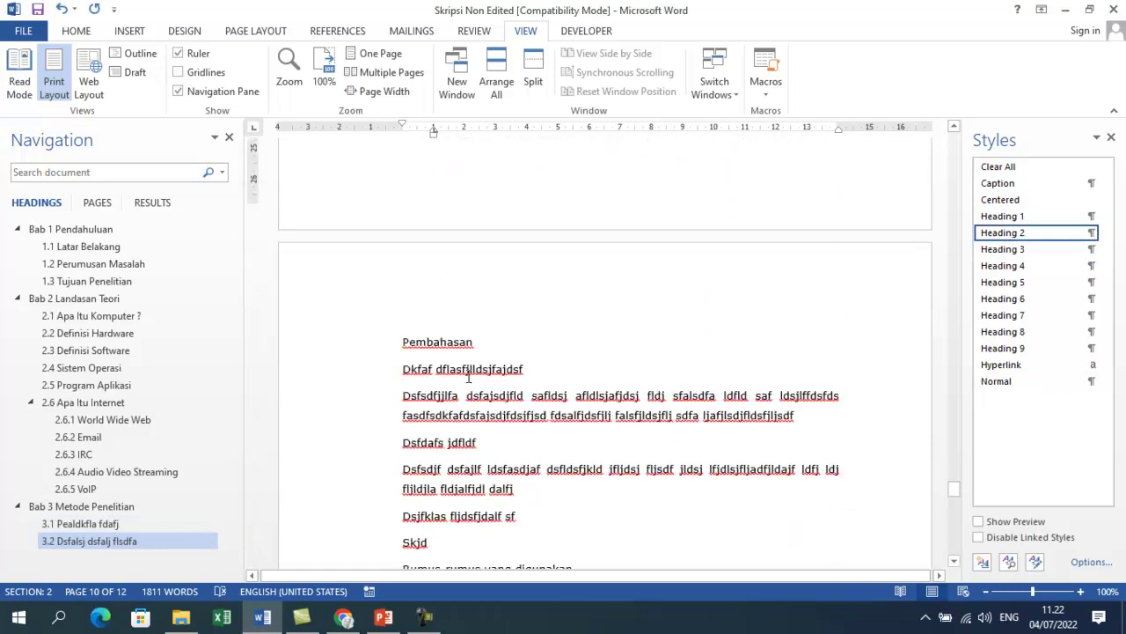
scroll(468, 377, "down", 1)
left_click(448, 317)
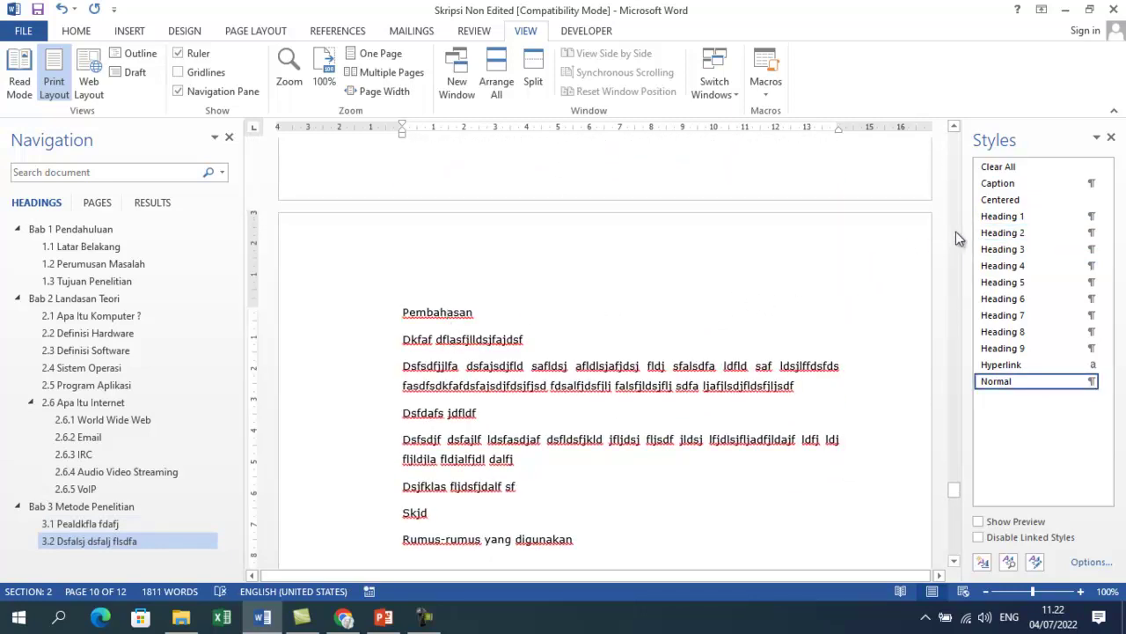
left_click(1003, 216)
left_click(461, 358)
left_click(1003, 233)
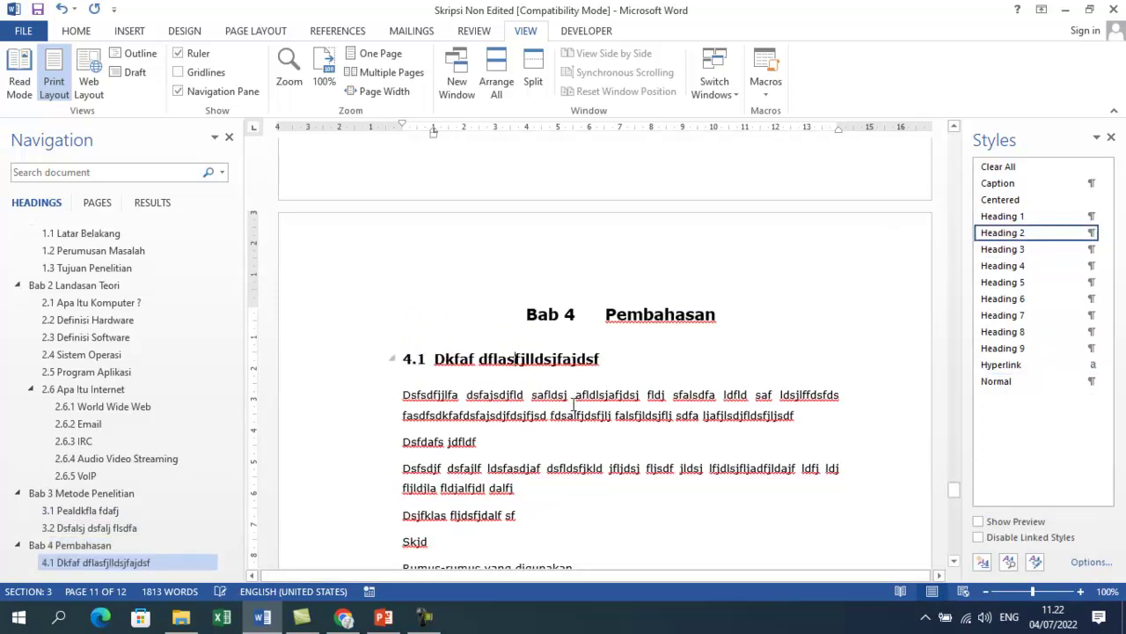
Apply the Heading 2 style to "Dsfdafs jdfldf" and "Skjd" in the Pembahasan chapter
scroll(449, 365, "down", 2)
left_click(445, 326)
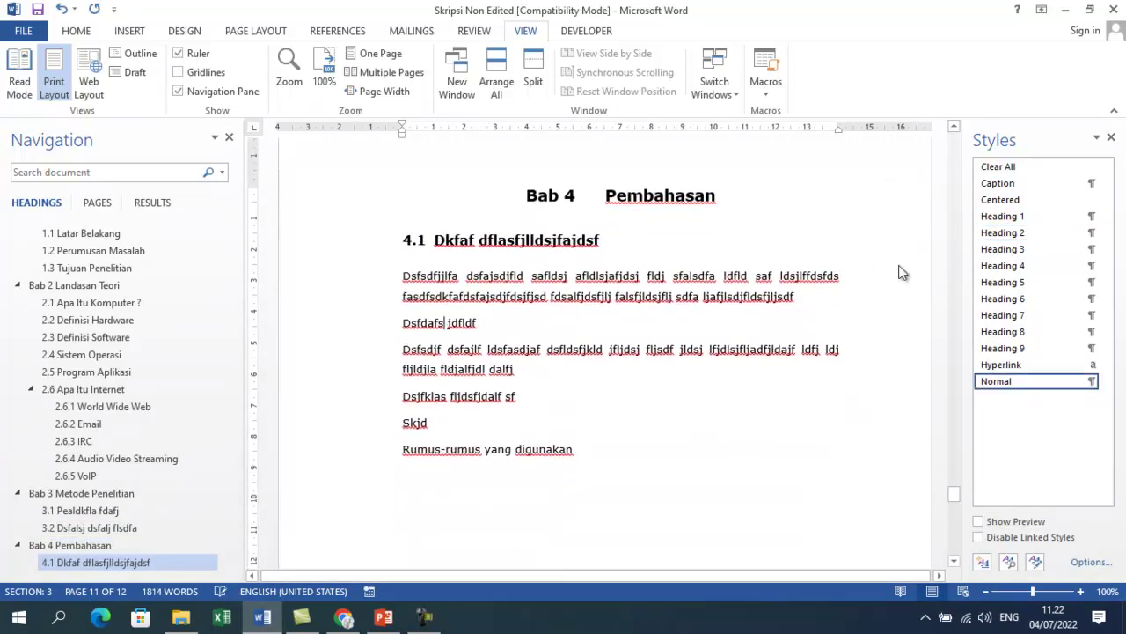
left_click(1012, 235)
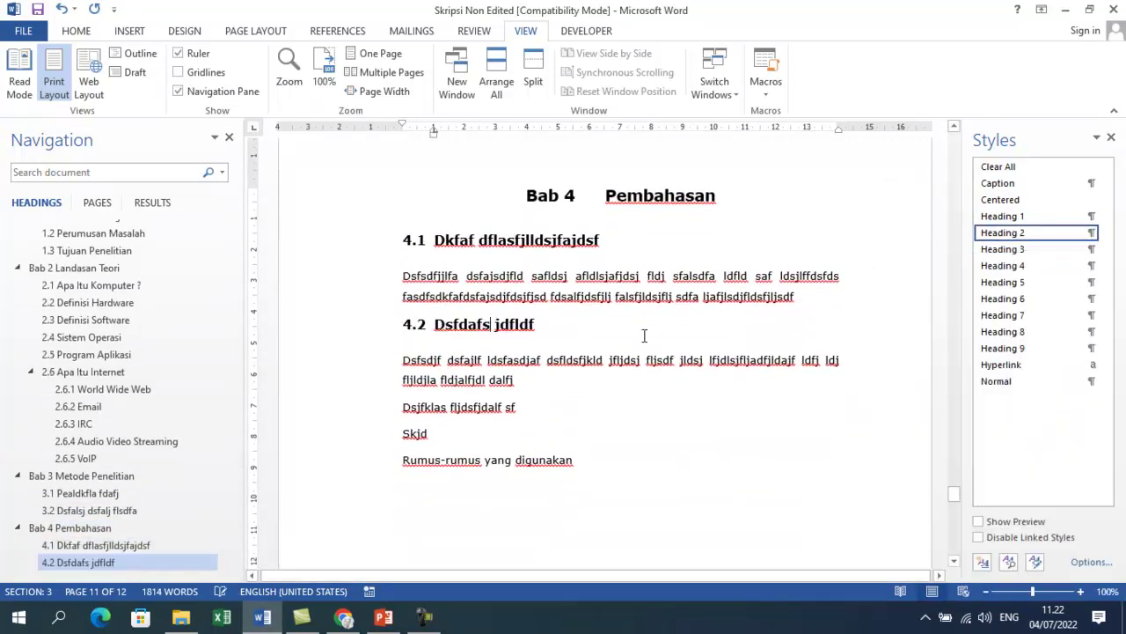
left_click(419, 438)
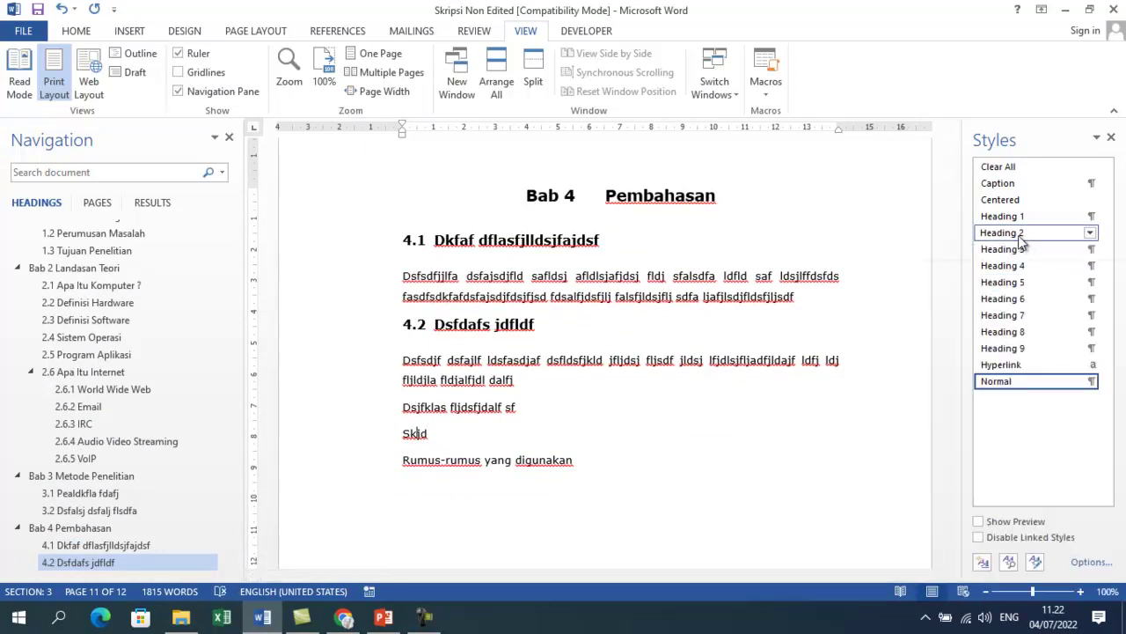
left_click(1003, 233)
Apply Heading 1 to the chapter title "Penutup" and Heading 2 to "Dadjadka fdfj asd dfkdjf" below it
scroll(572, 435, "down", 10)
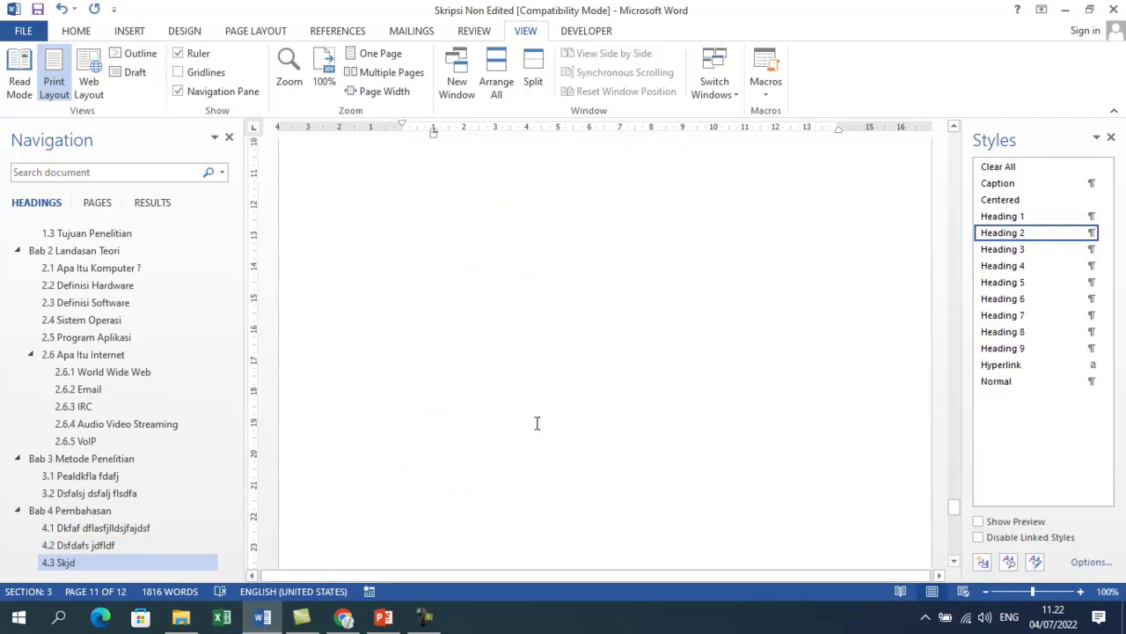
scroll(538, 431, "down", 4)
left_click(429, 341)
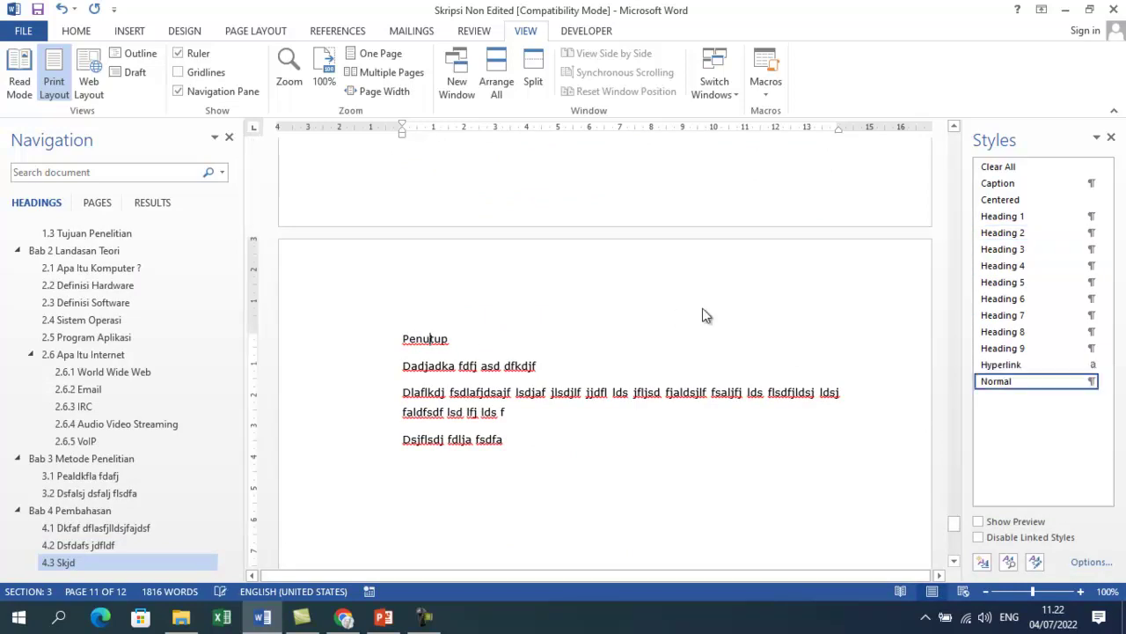
left_click(1003, 216)
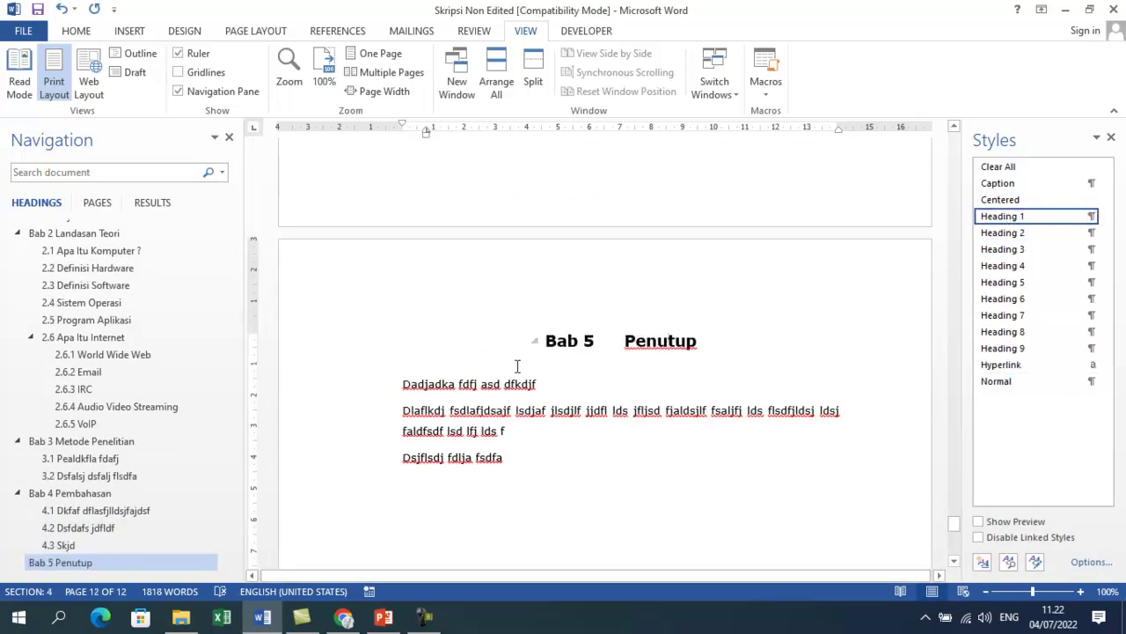
left_click(455, 385)
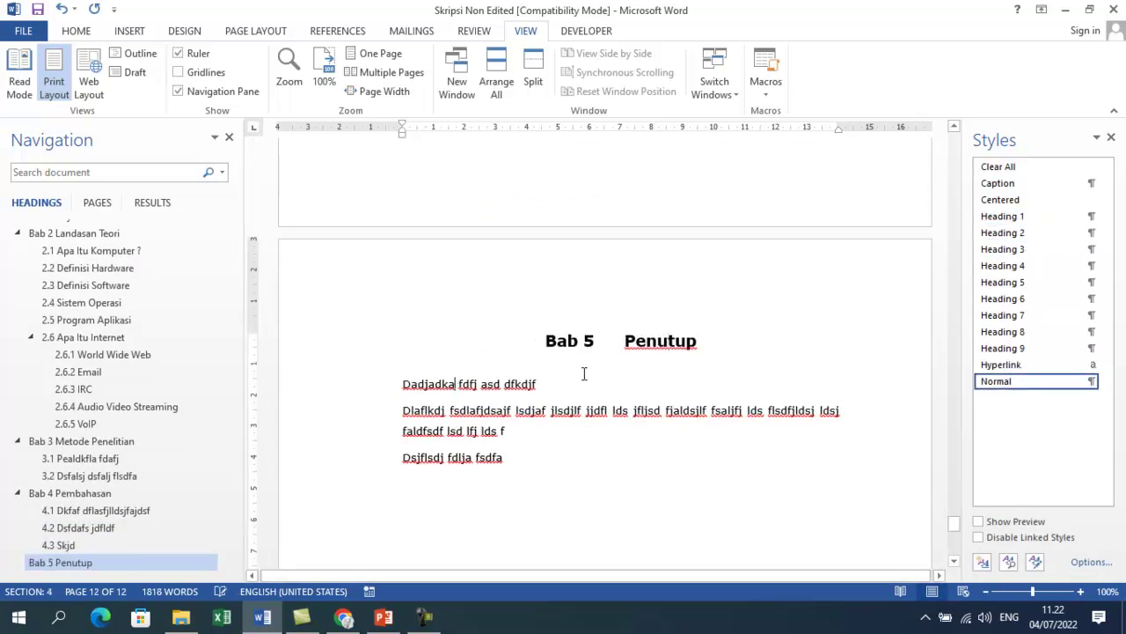
left_click(998, 233)
scroll(538, 440, "down", 3)
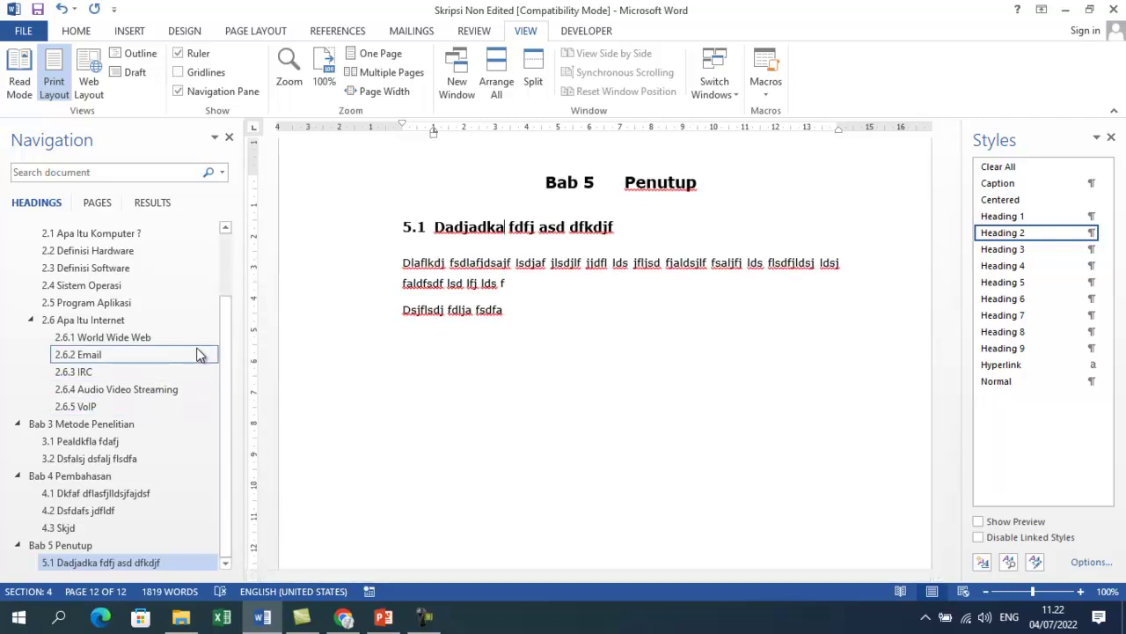
Review the formatted headings, jumping through the heading outline to Bab 1 Pendahuluan, 2.4 Sistem Operasi and 2.6.2 Email
scroll(629, 339, "up", 15)
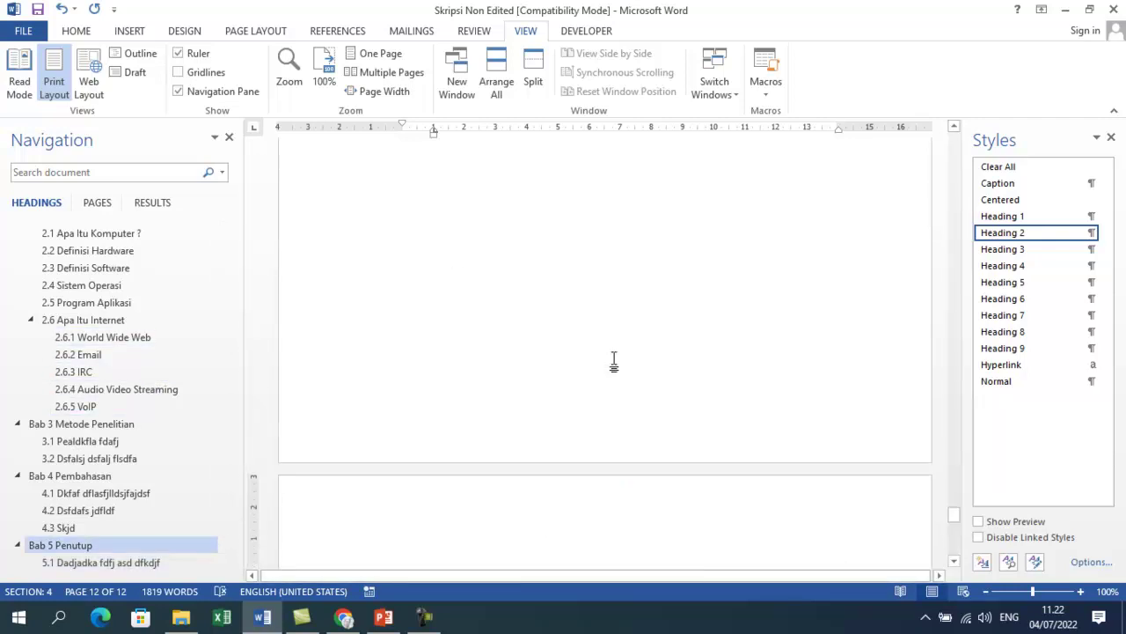
scroll(613, 367, "up", 20)
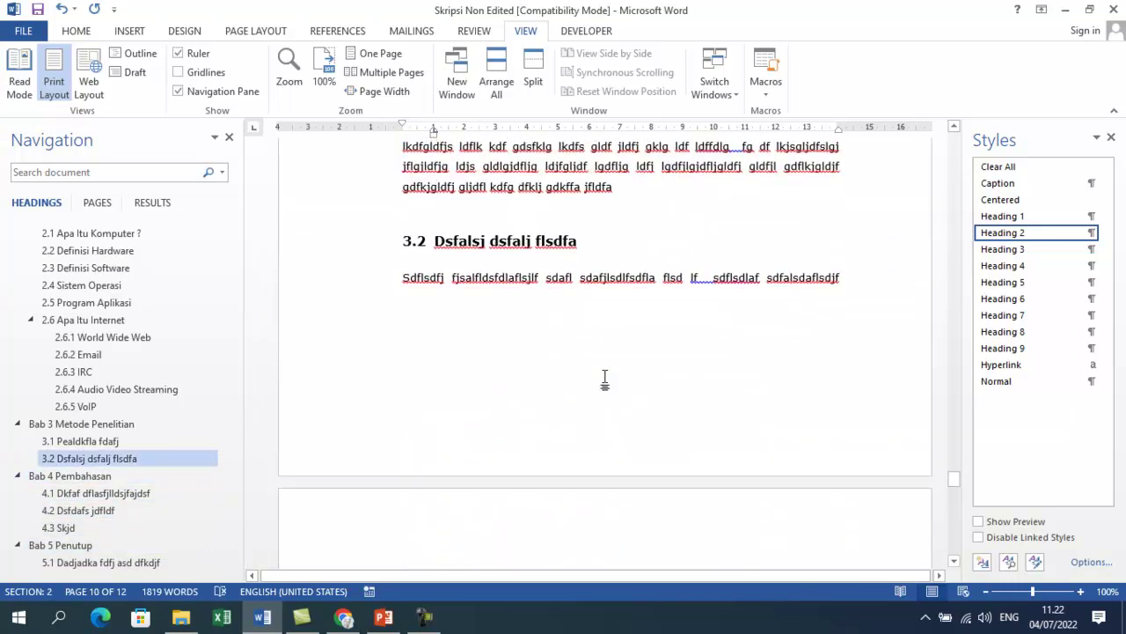
scroll(603, 378, "up", 8)
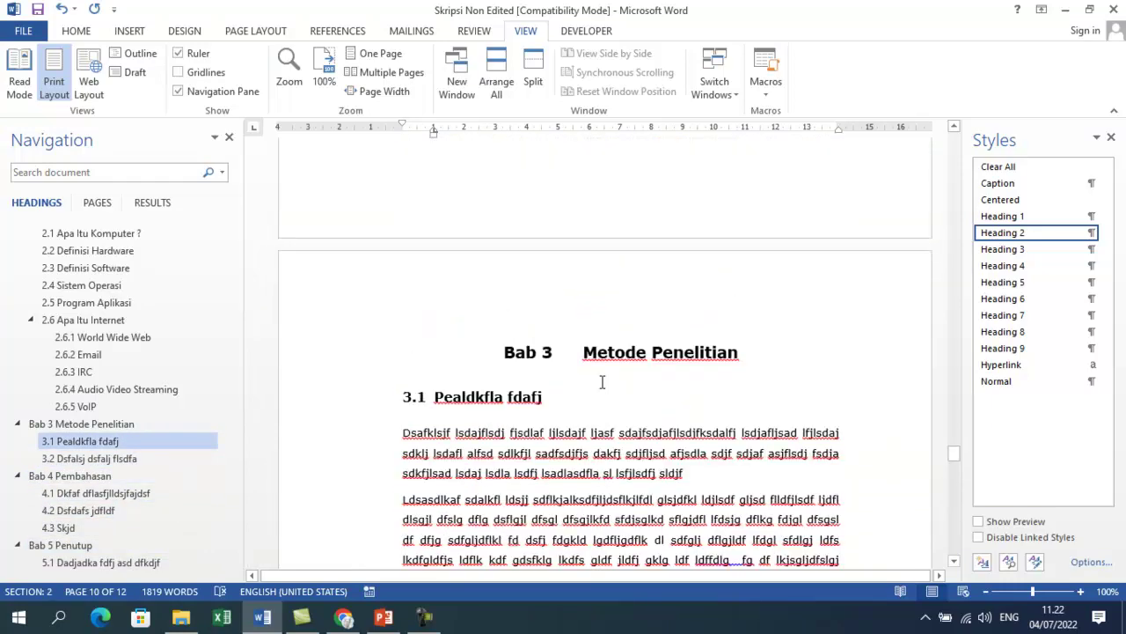
scroll(601, 387, "up", 15)
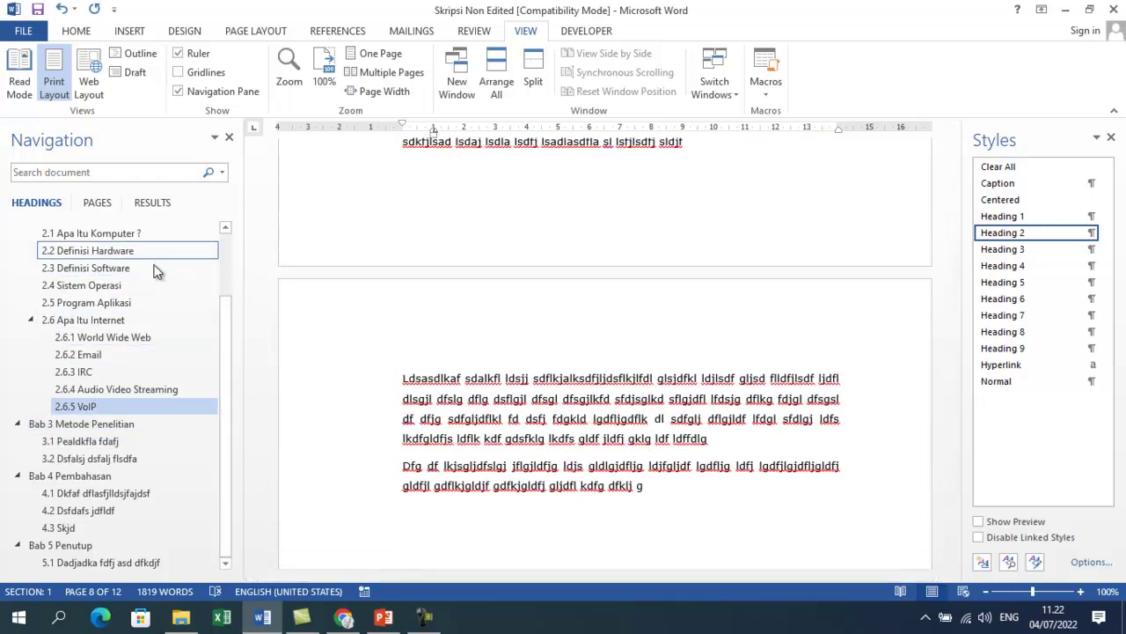
left_click_drag(222, 350, 231, 255)
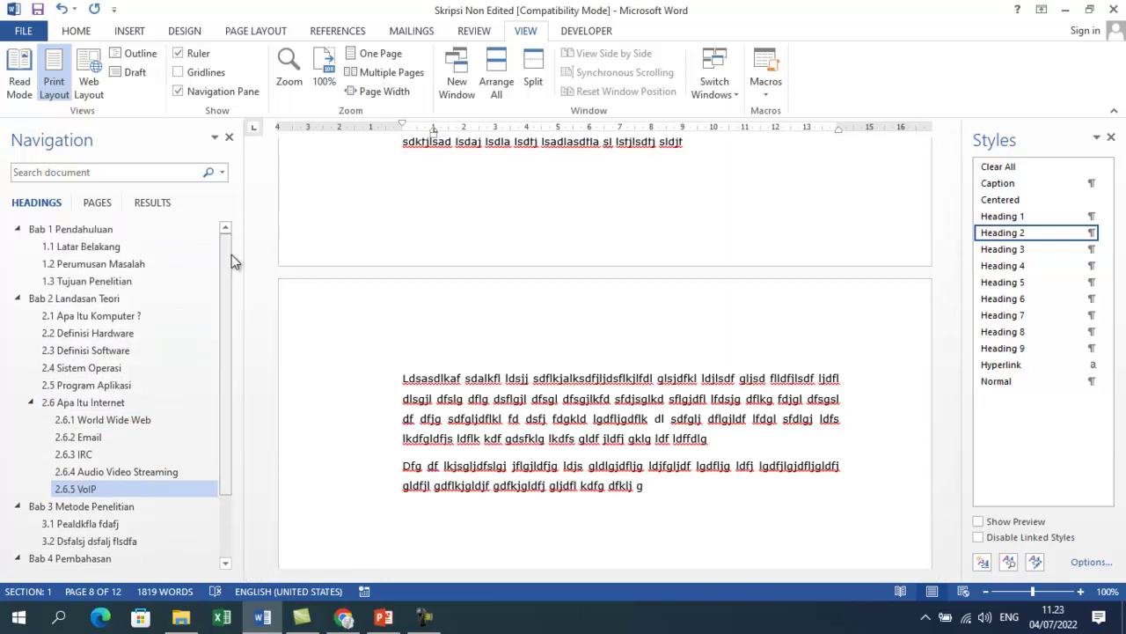
left_click(92, 228)
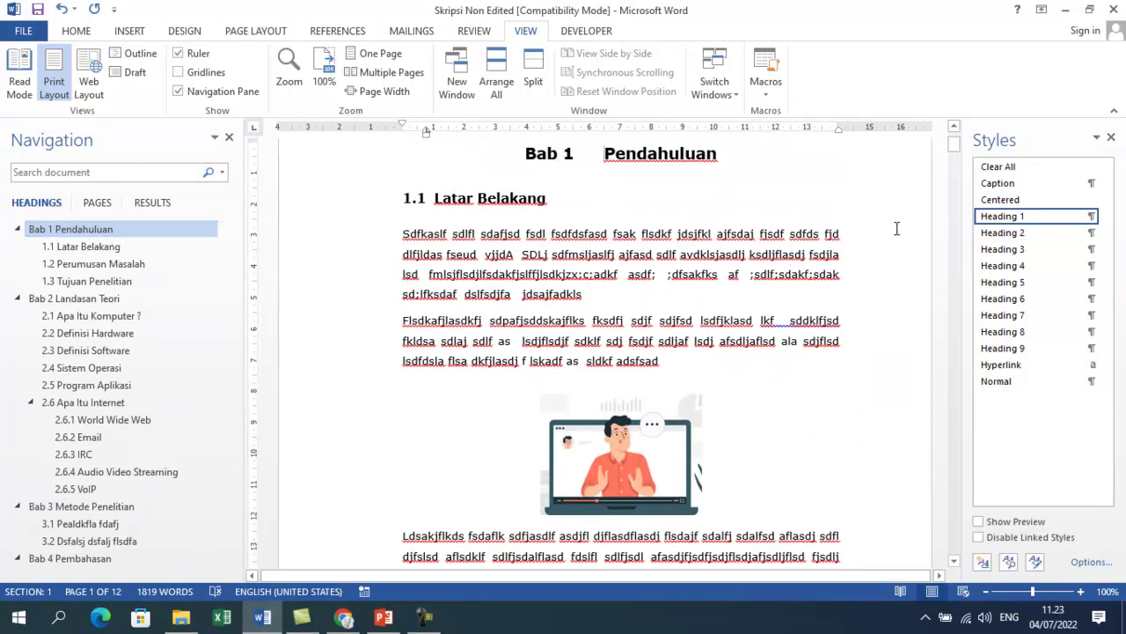
left_click(97, 369)
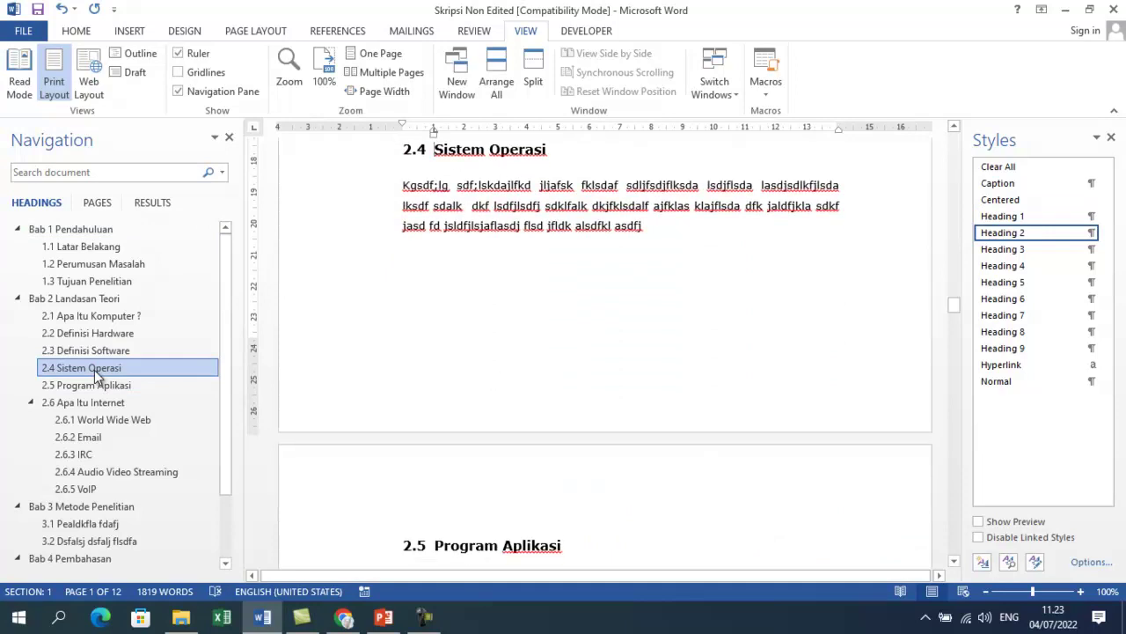
left_click(88, 437)
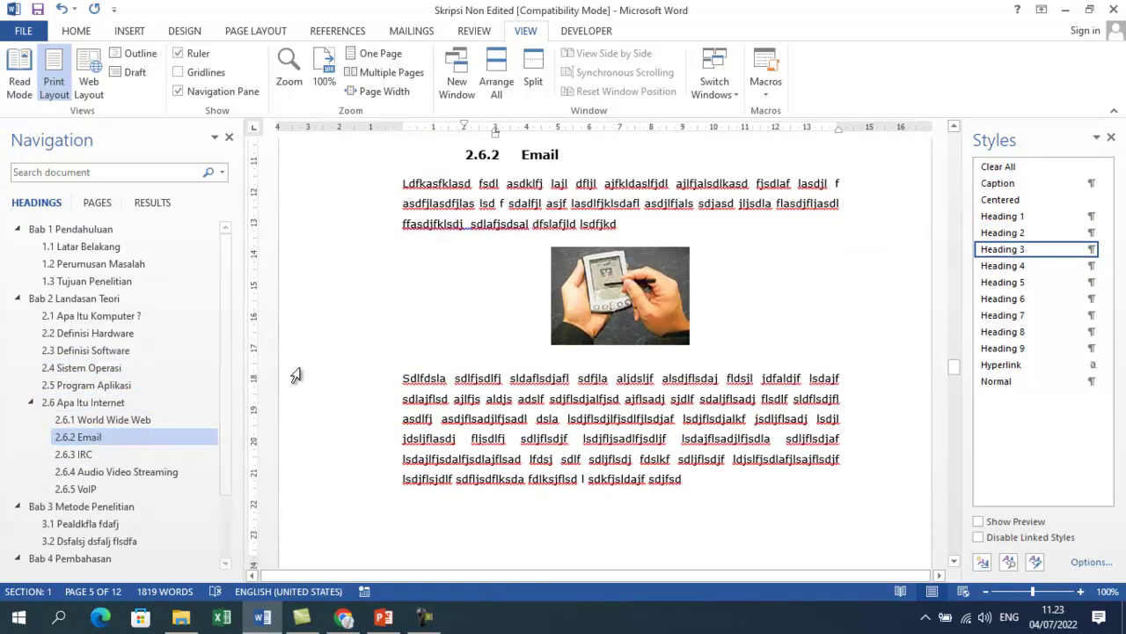
scroll(148, 420, "down", 2)
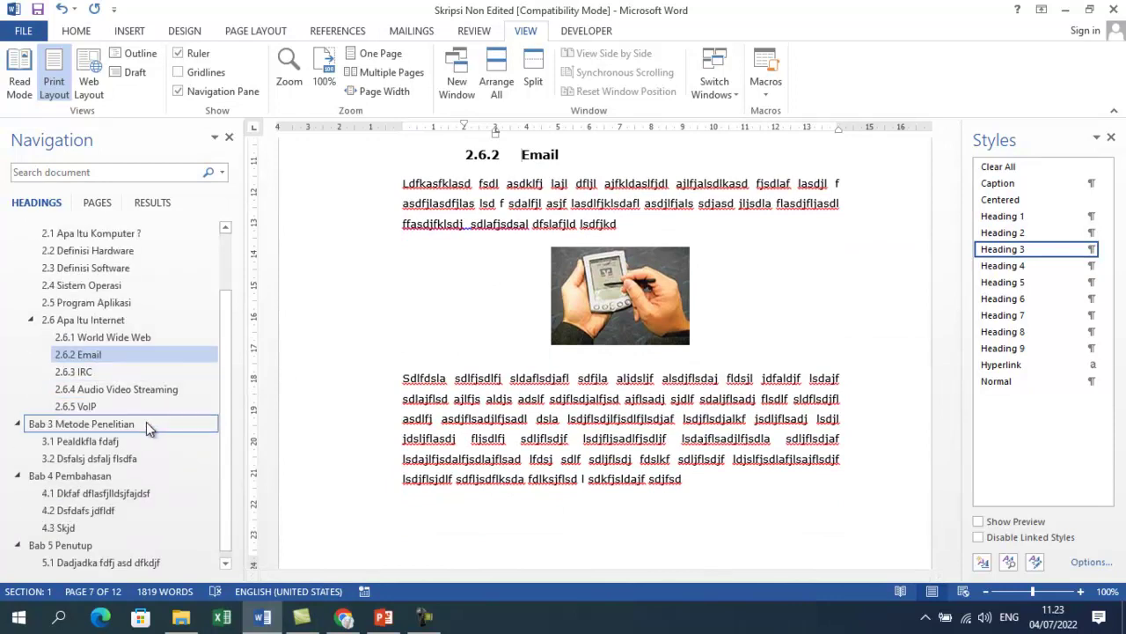
Go to section 3.1 through the heading outline and add "ajshsadka." to the end of its last paragraph
left_click(101, 444)
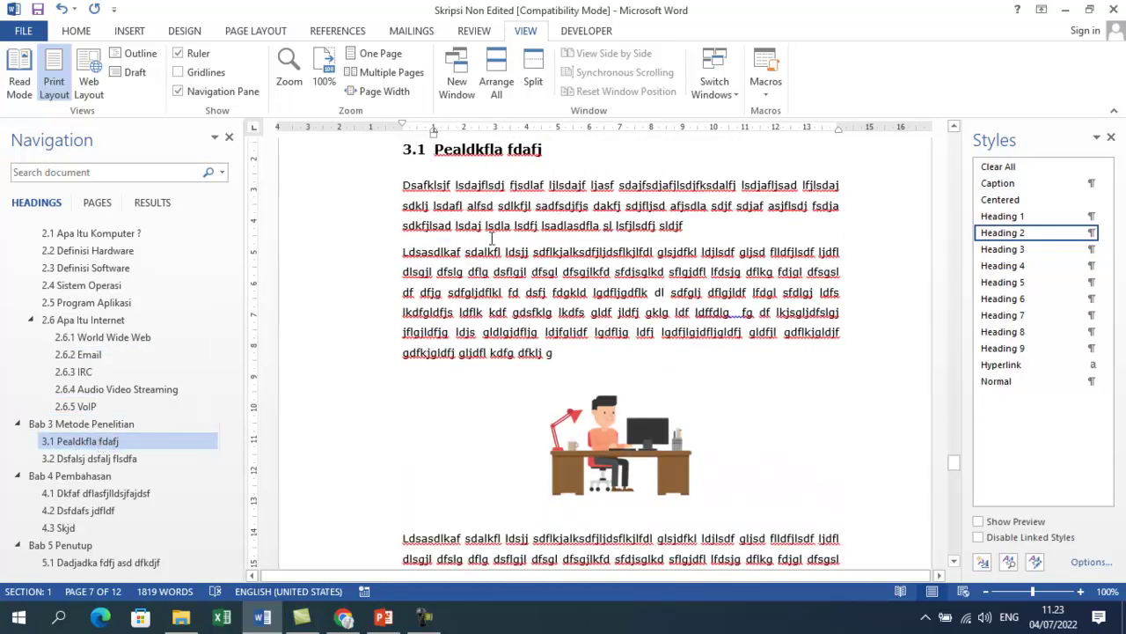
scroll(557, 270, "down", 2)
scroll(557, 273, "up", 2)
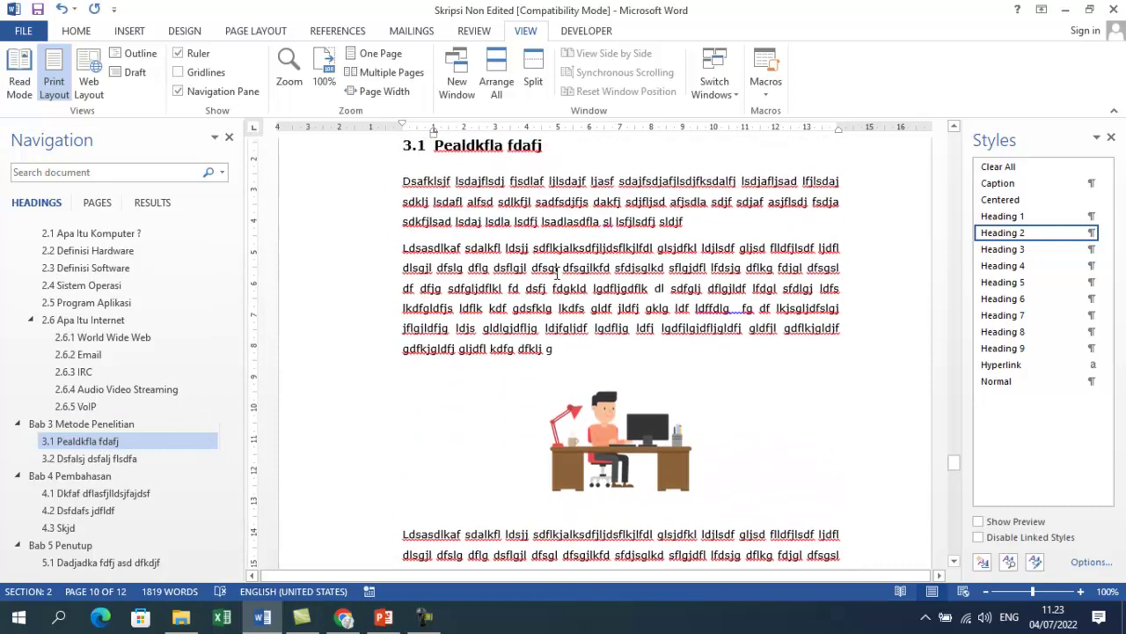
scroll(558, 267, "down", 7)
left_click(631, 350)
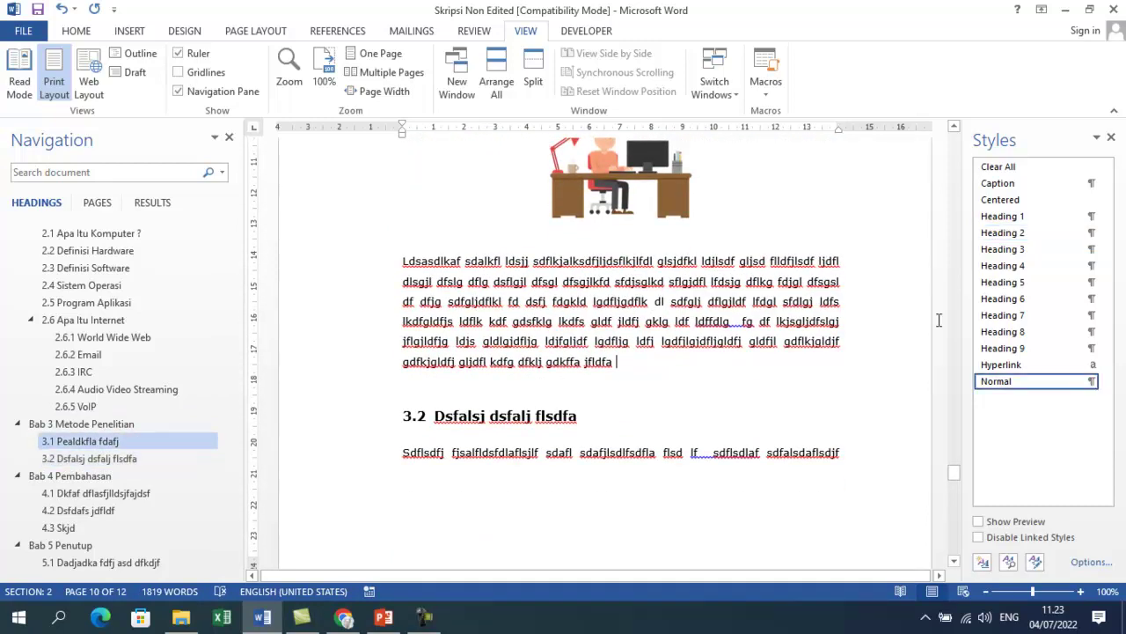
type("ajshsadka.")
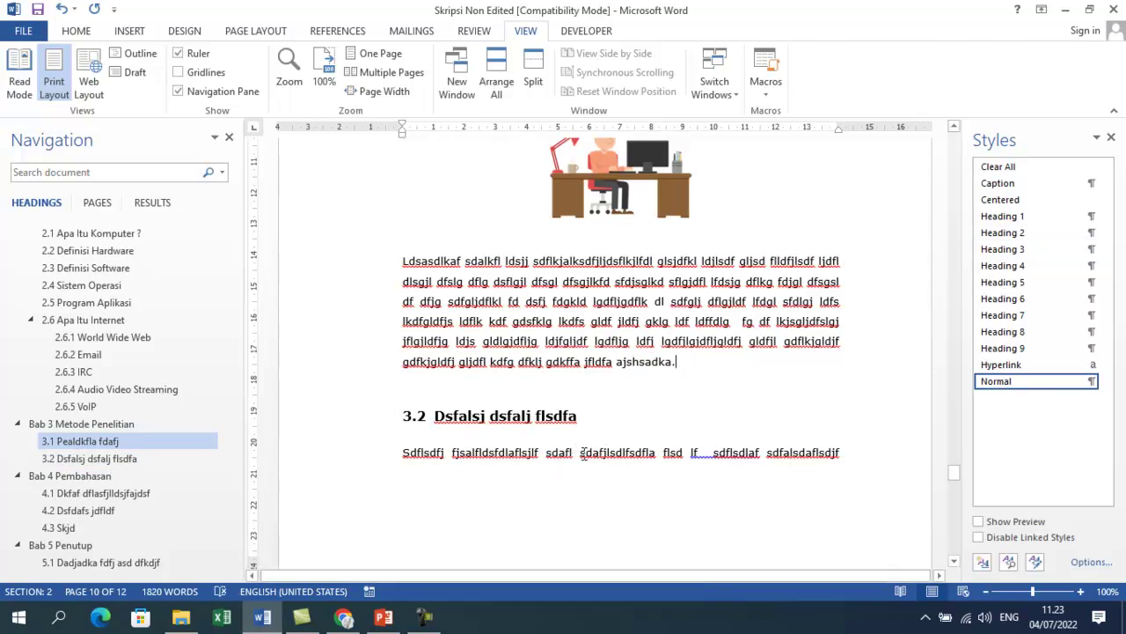
Insert a Next Page section break after the last line of the Penutup chapter, "Dsjflsdj fdlja fsdfa"
scroll(579, 450, "up", 5)
left_click_drag(958, 457, 955, 526)
left_click(551, 343)
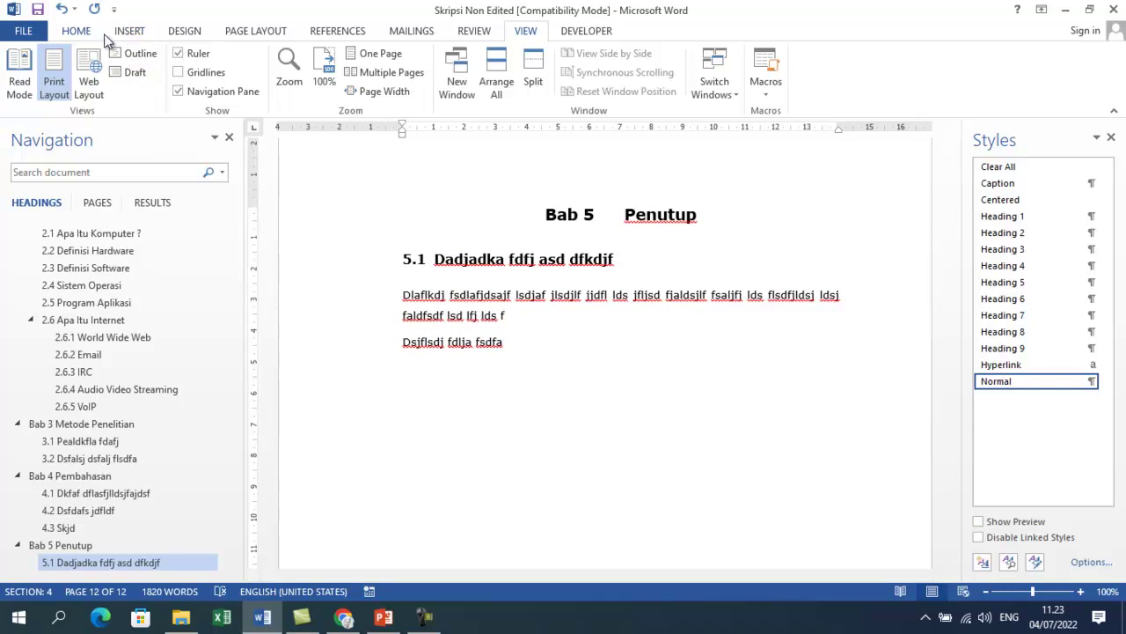
left_click(238, 37)
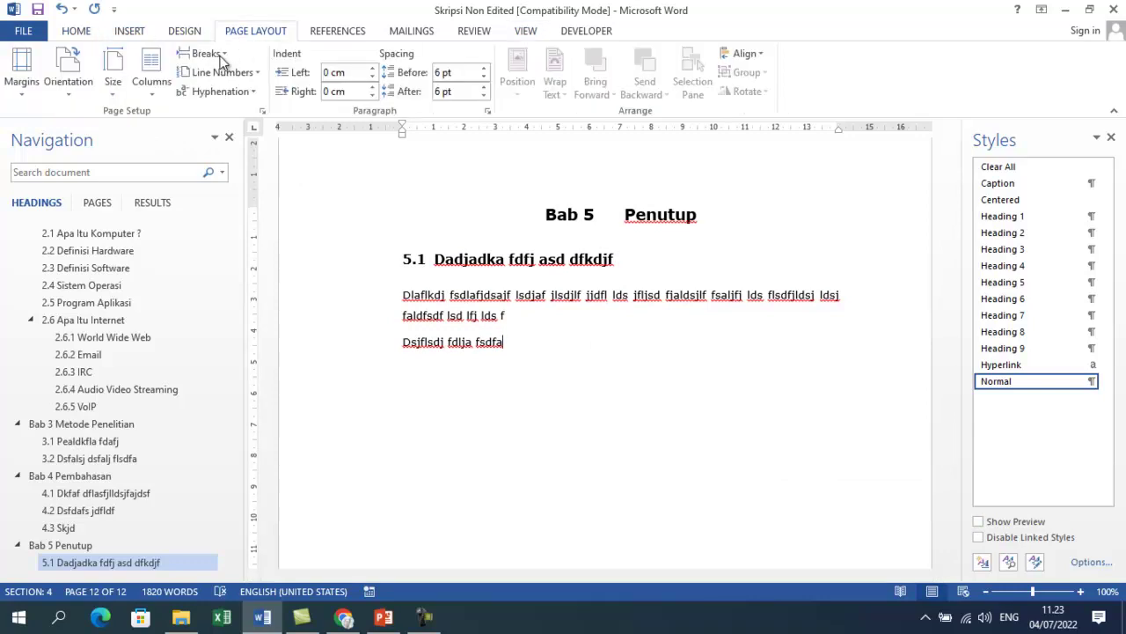
left_click(220, 60)
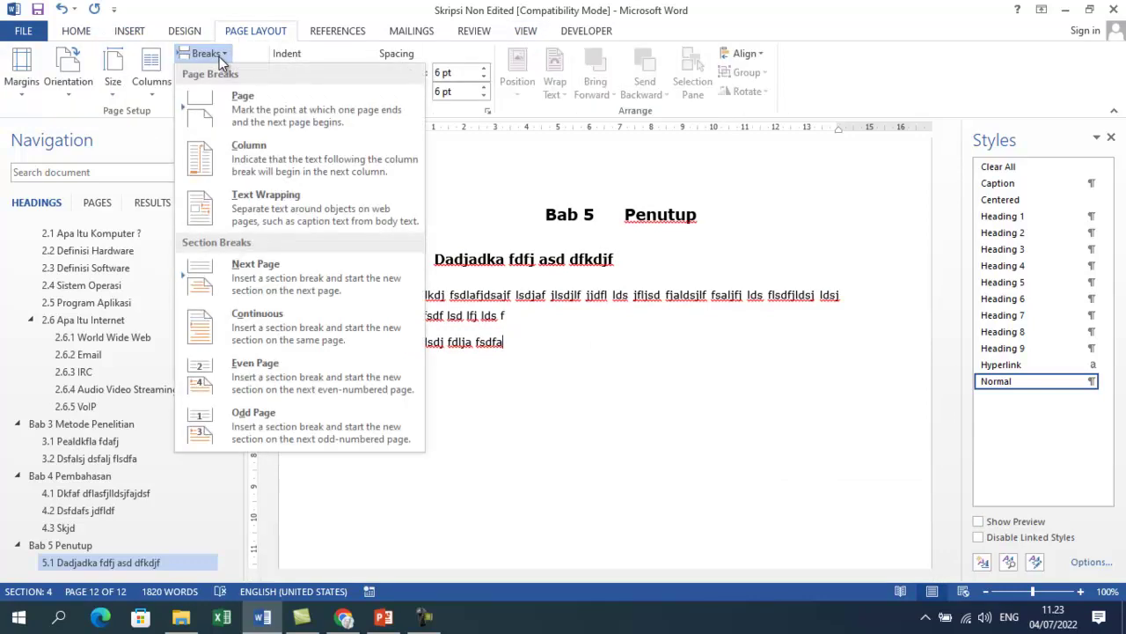
left_click(253, 282)
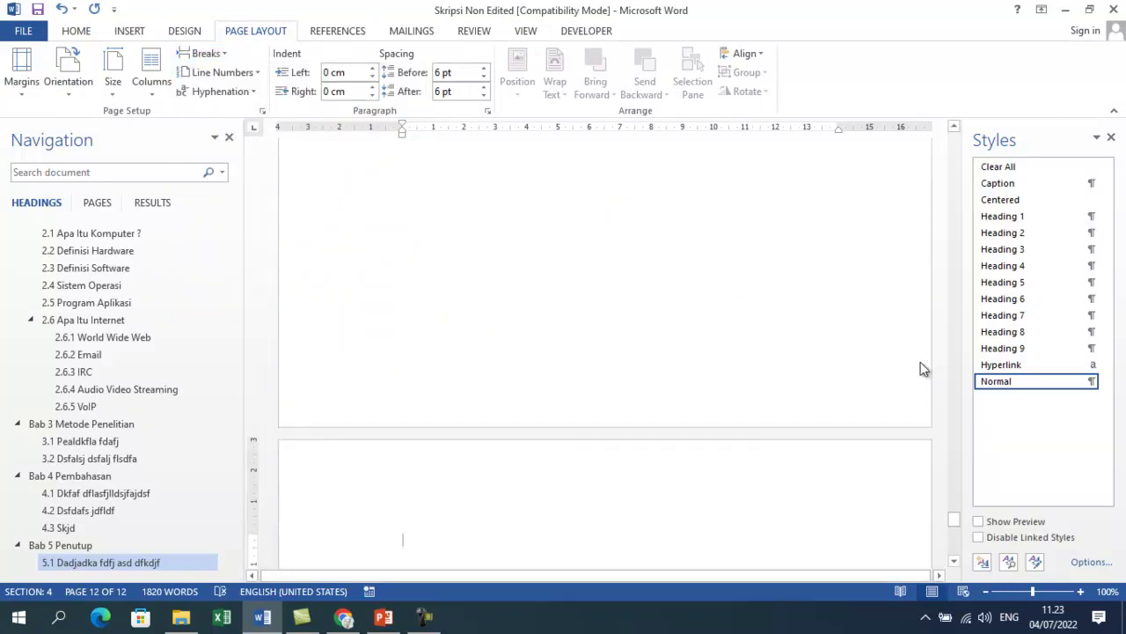
scroll(653, 405, "up", 5)
scroll(651, 402, "down", 5)
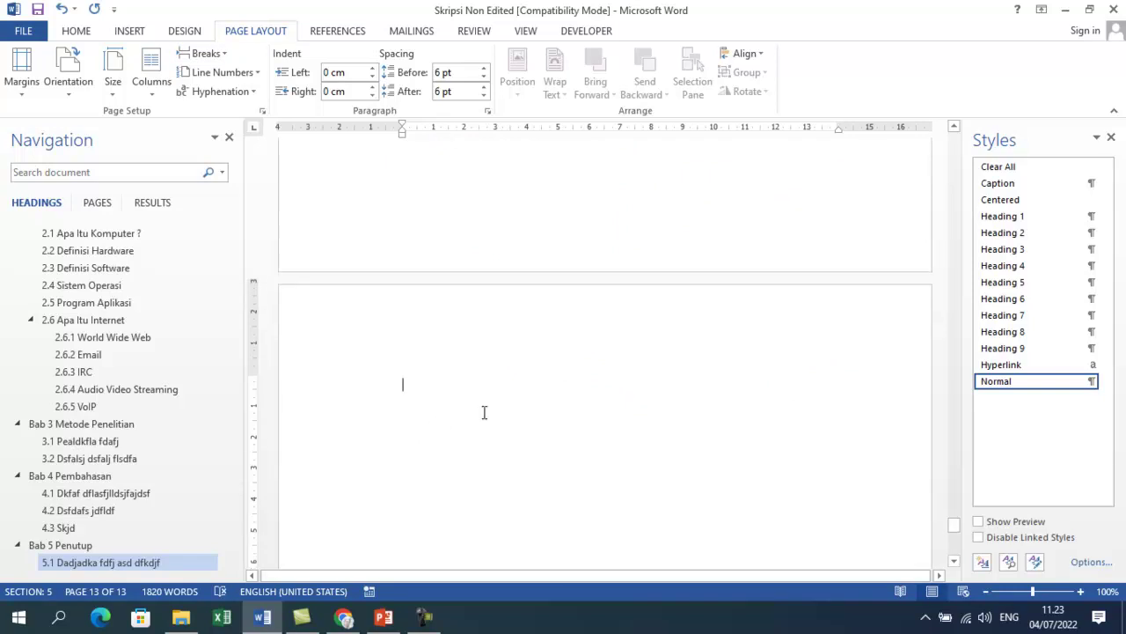
Add the title "DAFTAR ISI" on the new last page in Heading 1 style, without its automatic chapter number
type("DAFTAR ISI")
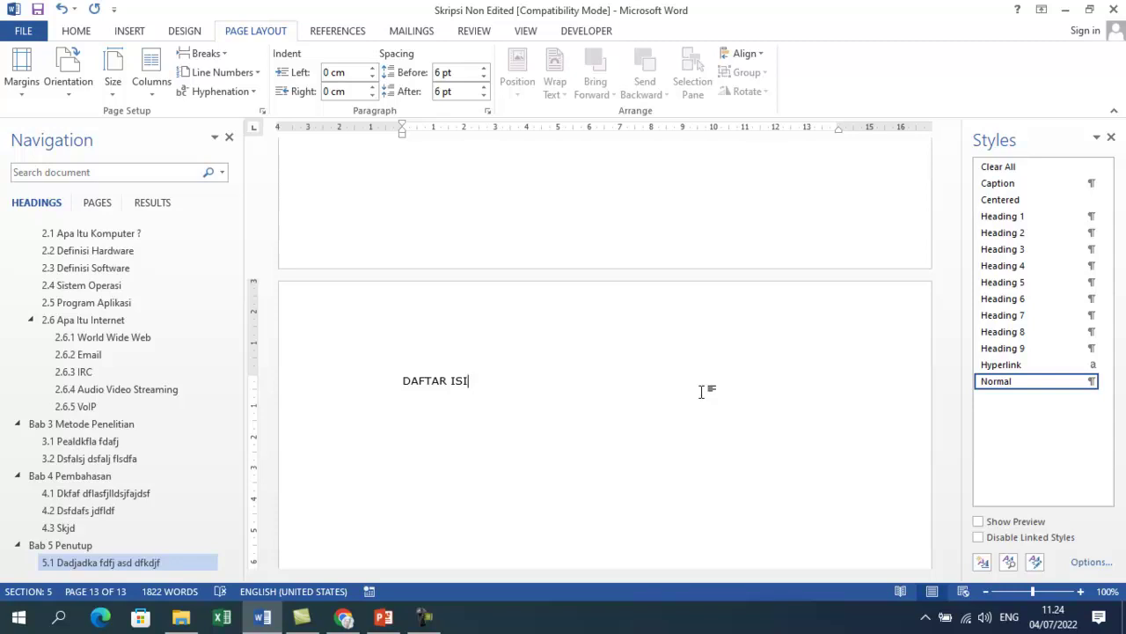
left_click(1002, 221)
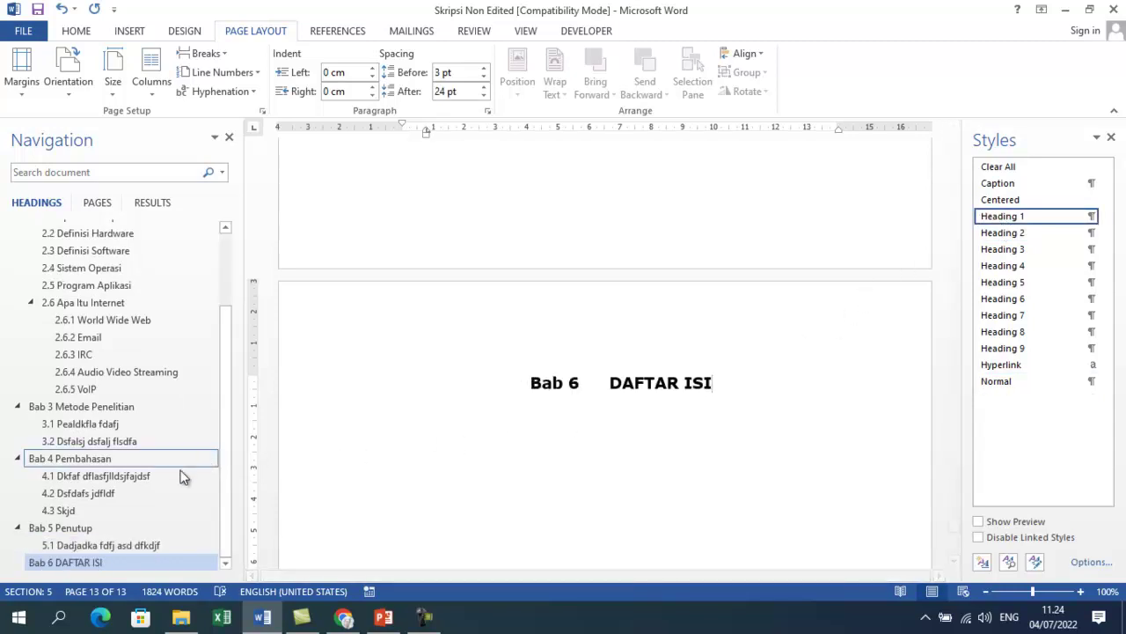
left_click(611, 383)
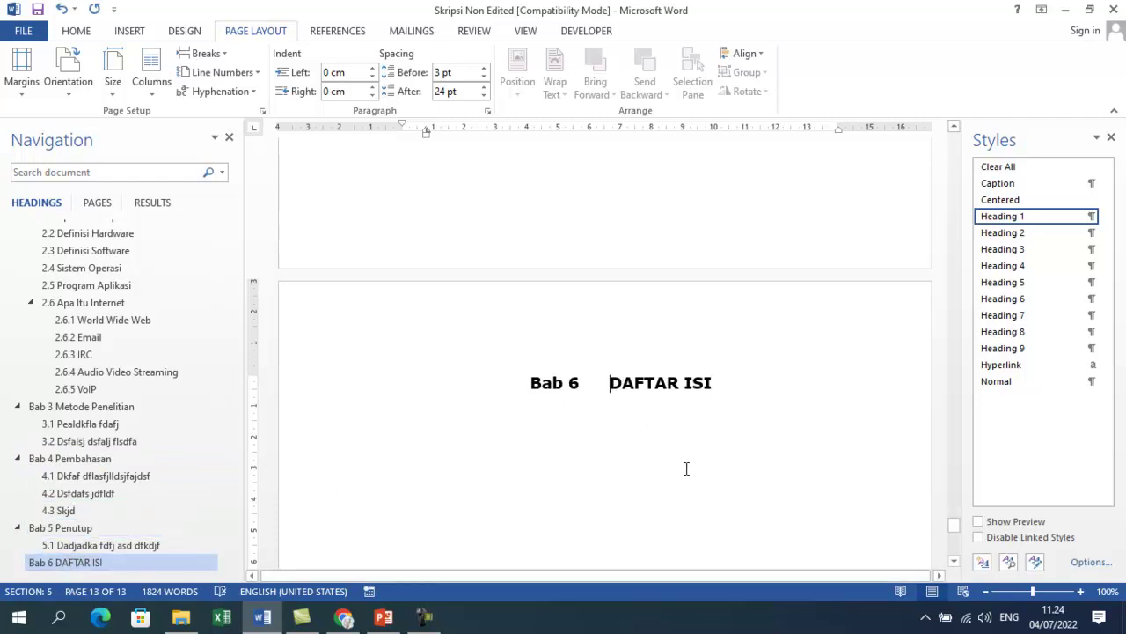
key("BackSpace")
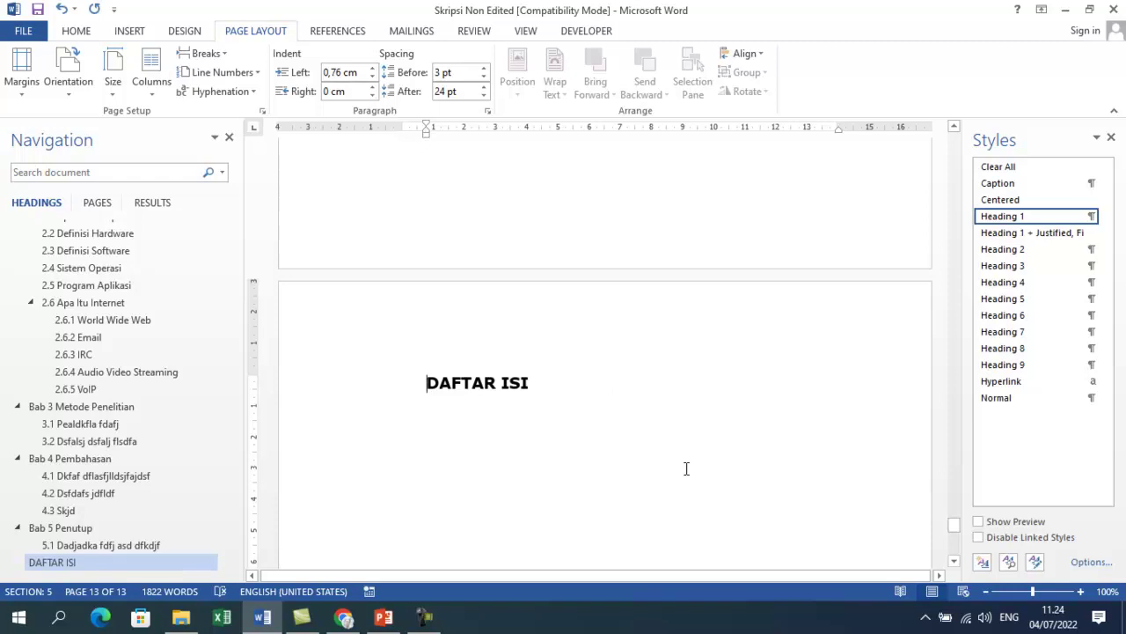
Center the DAFTAR ISI title and move its left indent back to about -0.25 cm
left_click(88, 32)
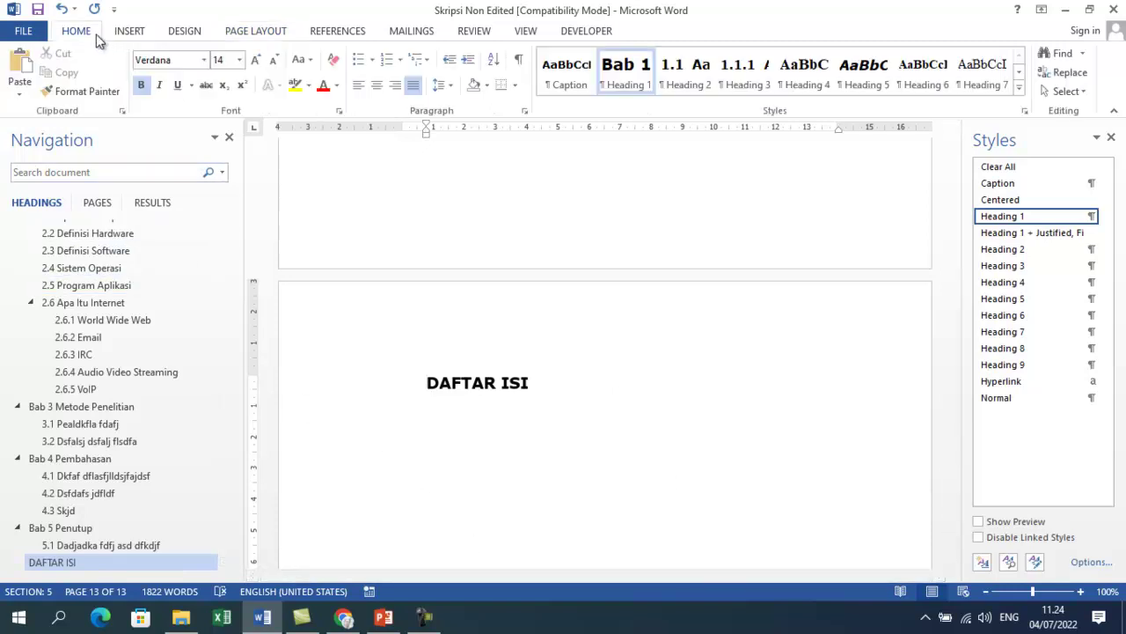
left_click(374, 86)
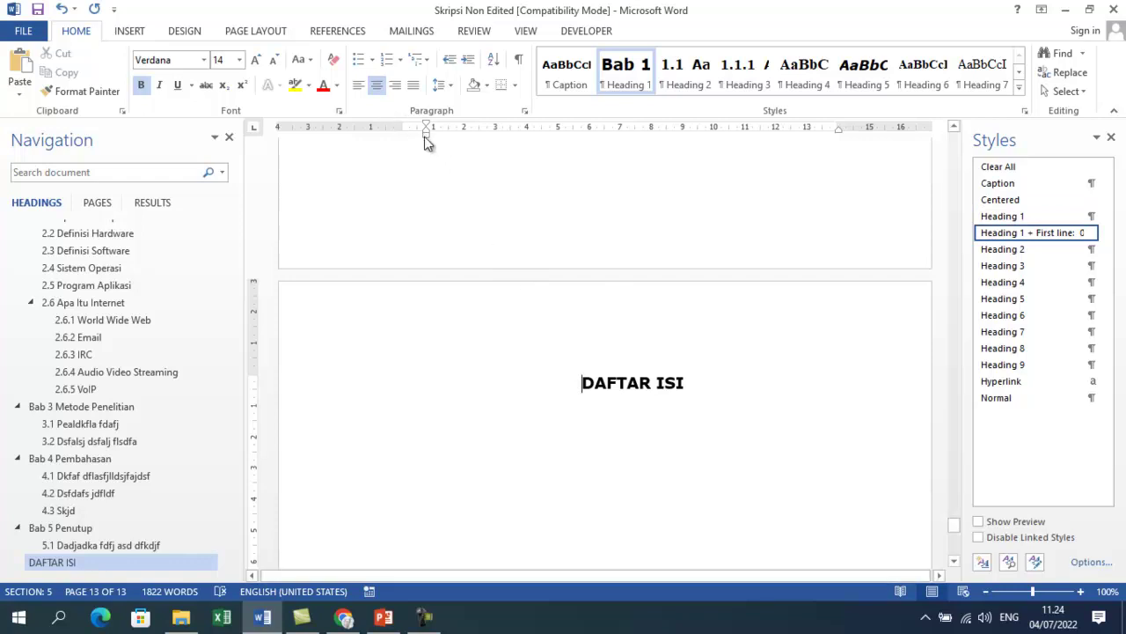
left_click_drag(428, 132, 397, 134)
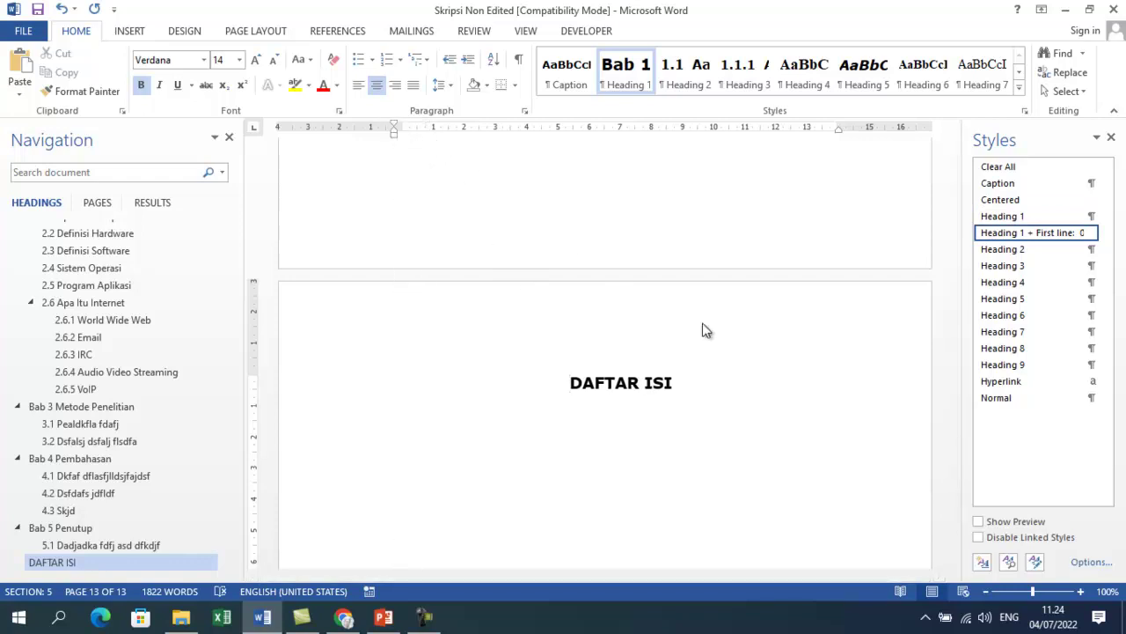
Insert an Automatic Table 1 table of contents on a new line below the DAFTAR ISI title
left_click(847, 418)
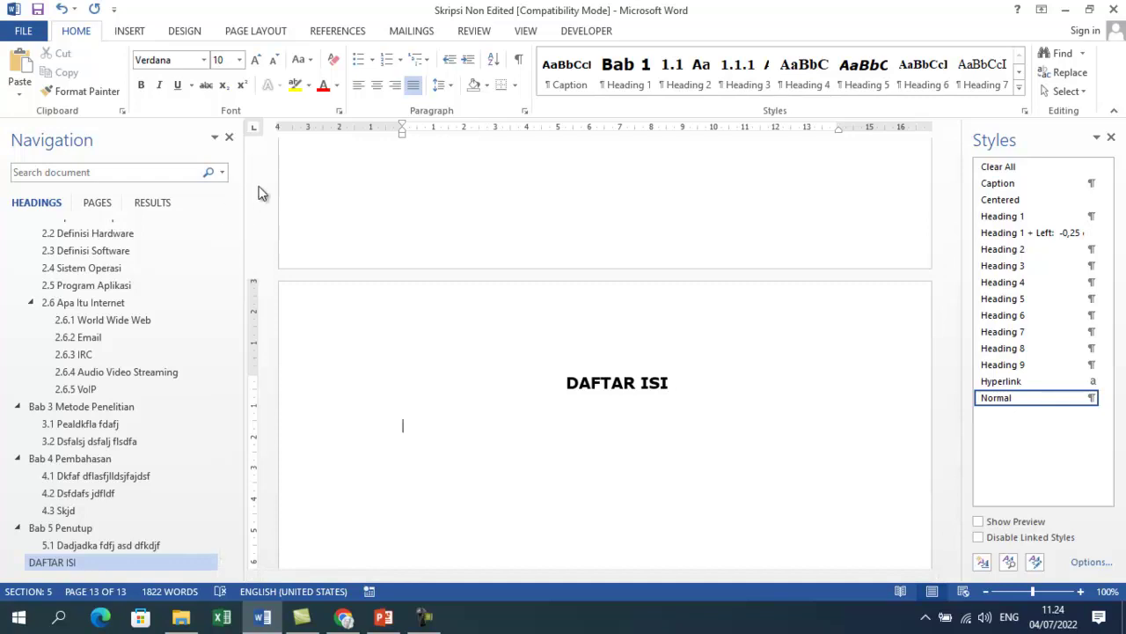
left_click(334, 31)
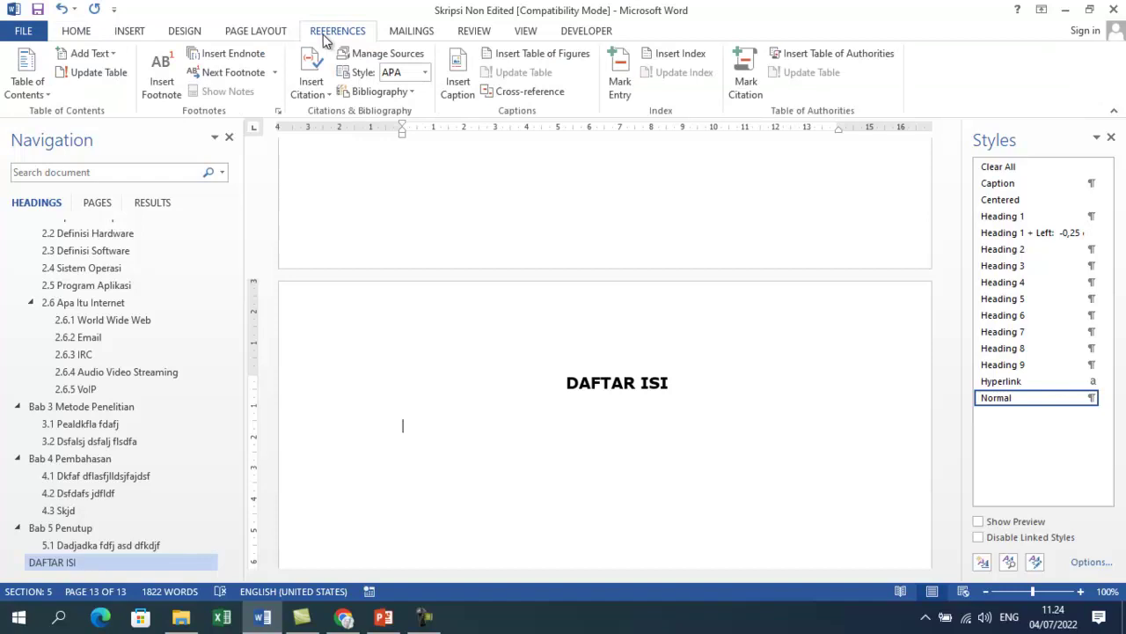
left_click(42, 94)
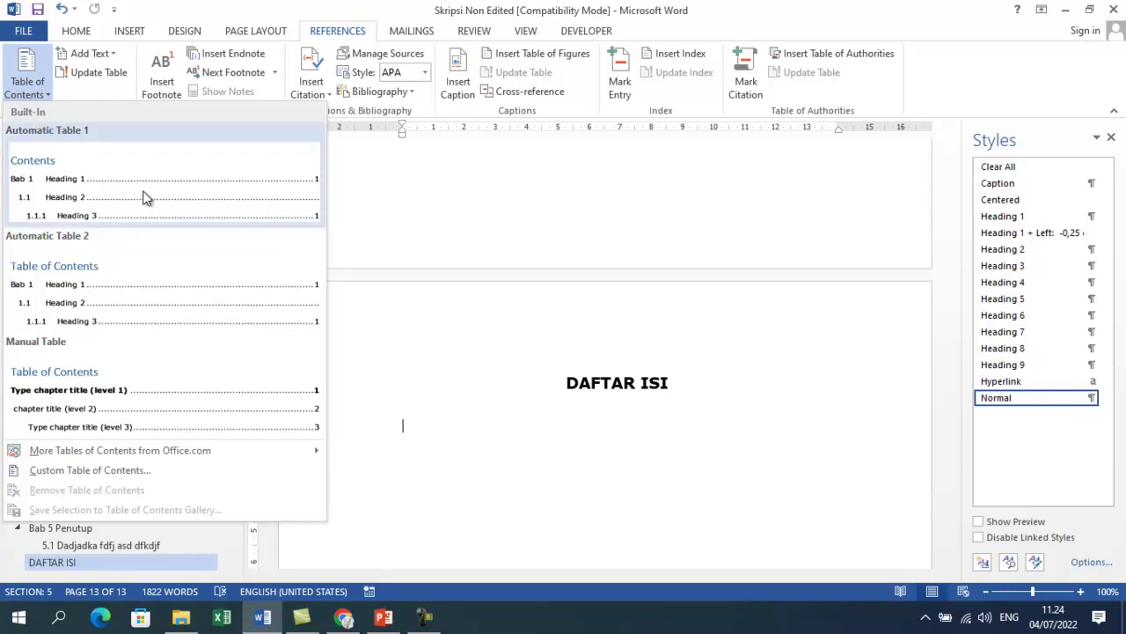
left_click(498, 361)
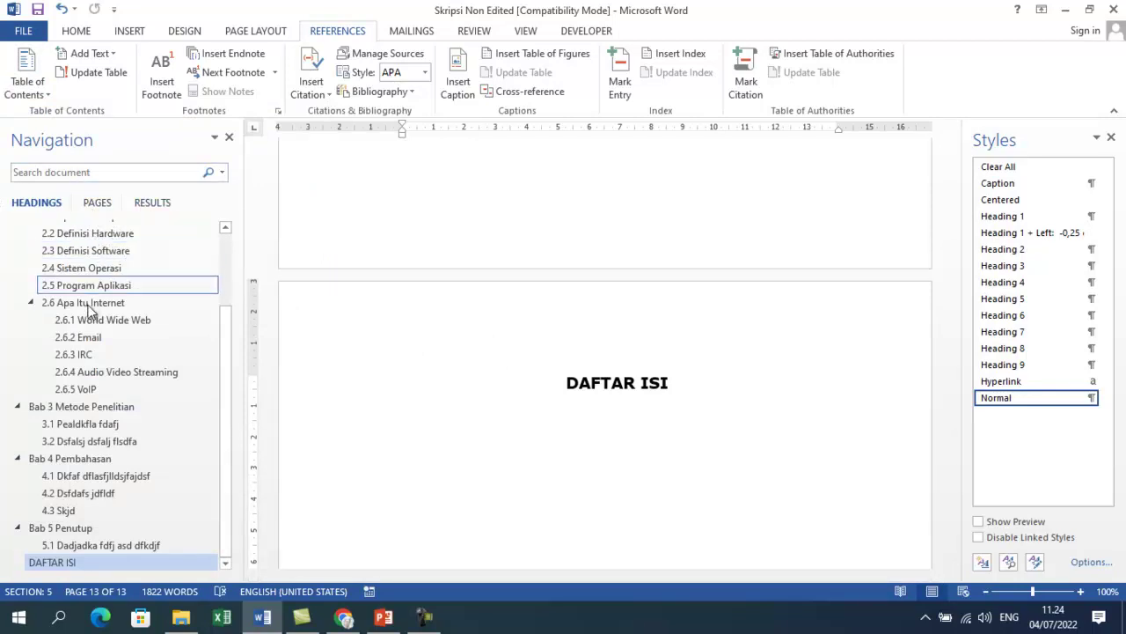
left_click(543, 411)
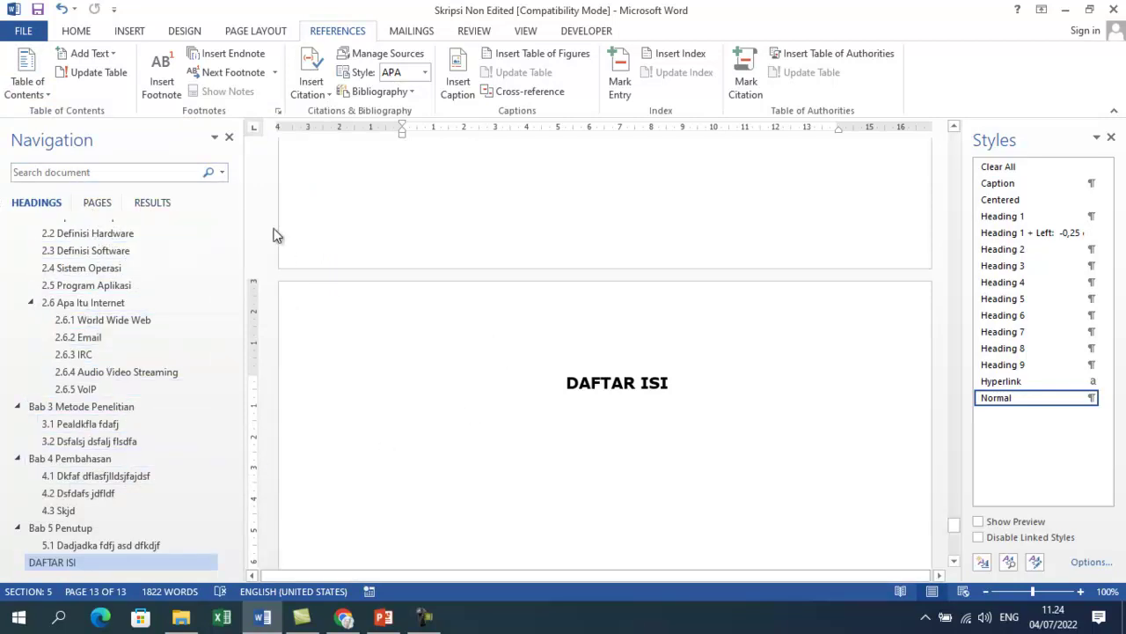
left_click(38, 90)
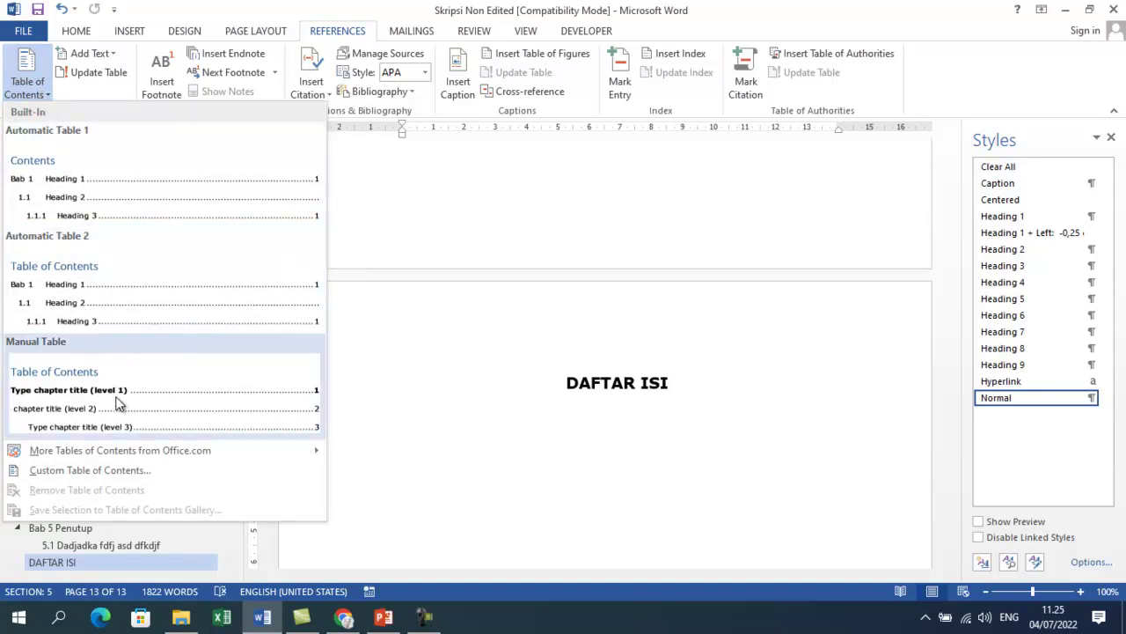
left_click(103, 202)
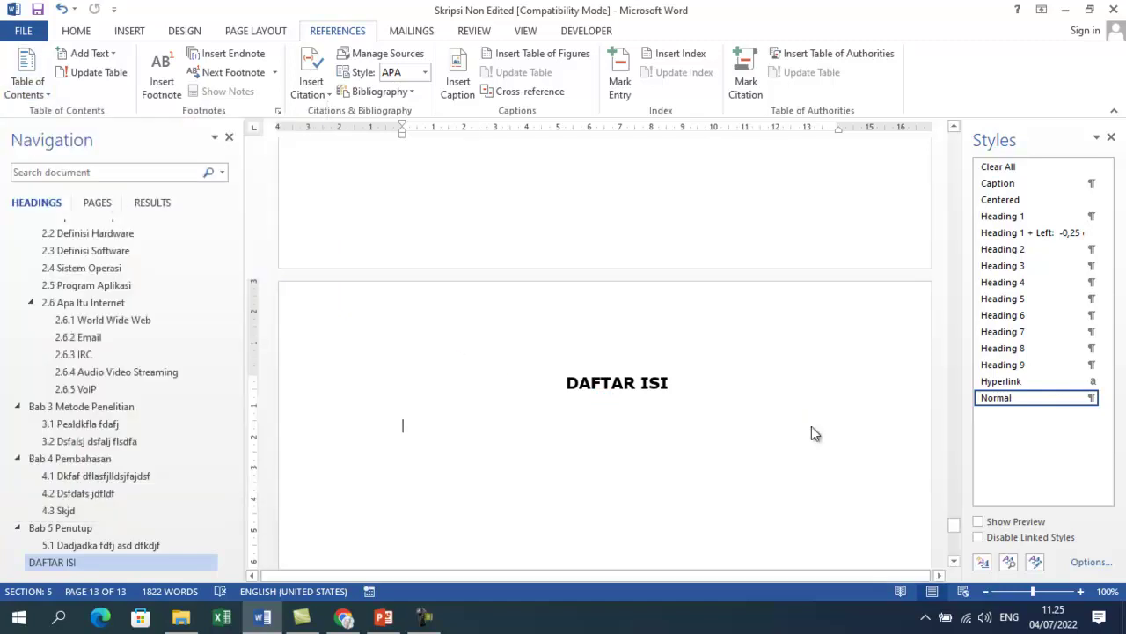
Review the generated table of contents' entries and page numbers, comparing them with the headings in the Pembahasan and Penutup chapters
scroll(805, 427, "up", 10)
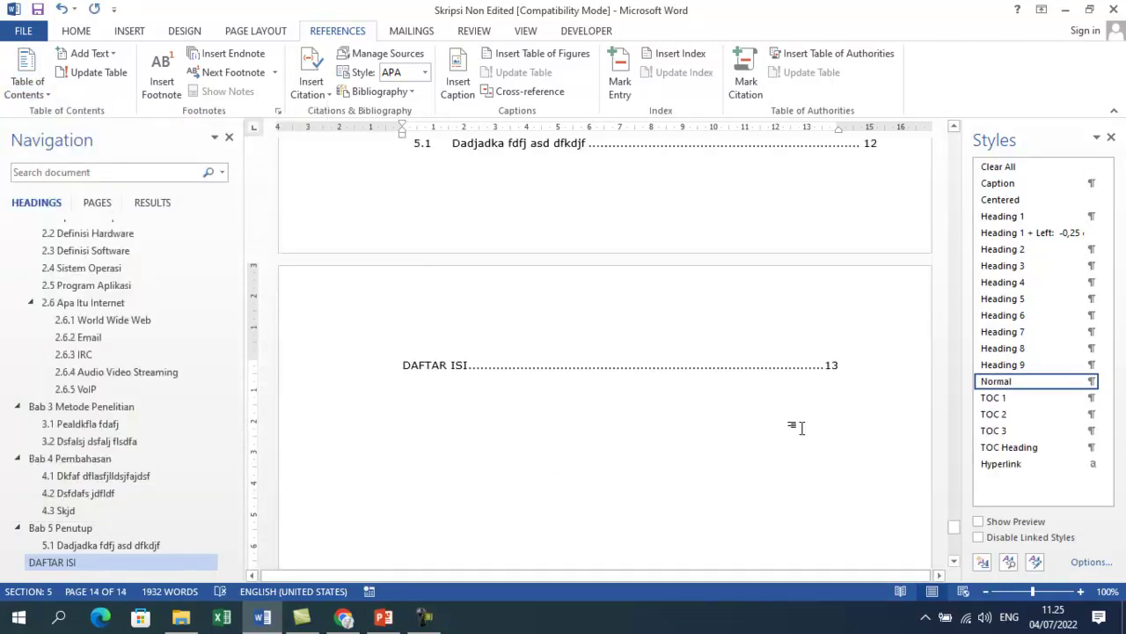
scroll(799, 437, "up", 6)
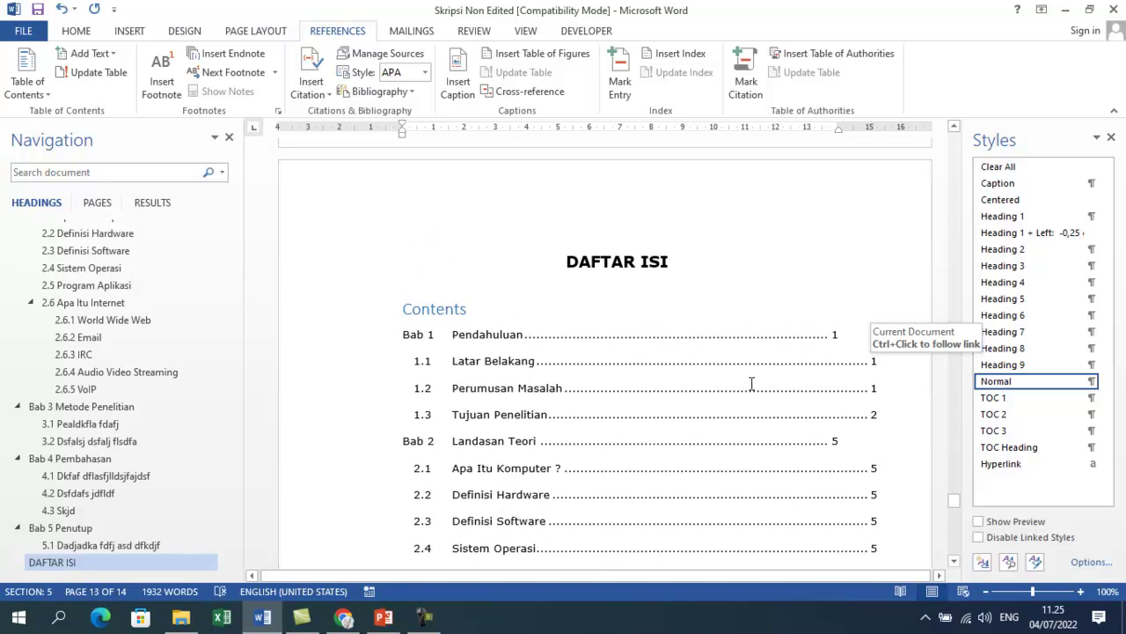
scroll(753, 418, "up", 8)
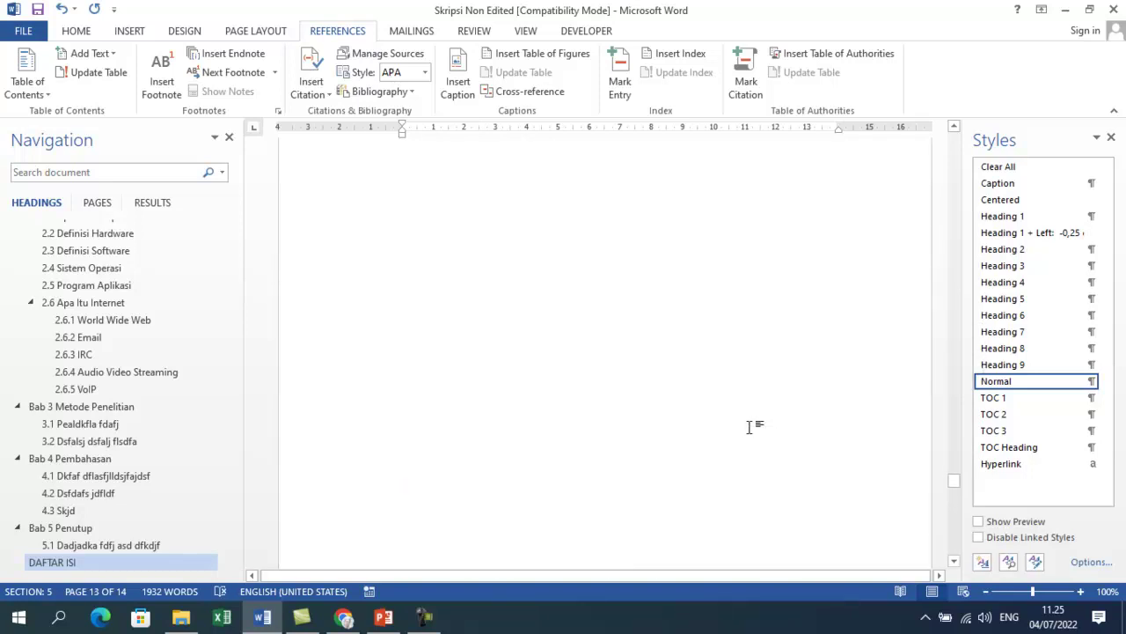
scroll(749, 427, "up", 5)
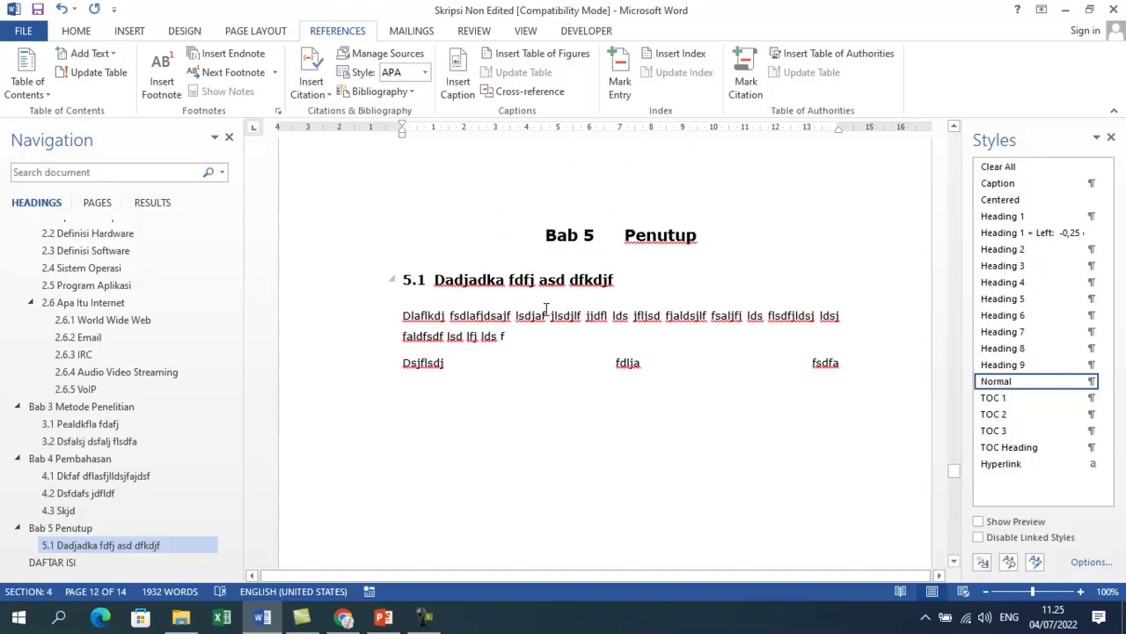
scroll(545, 308, "down", 10)
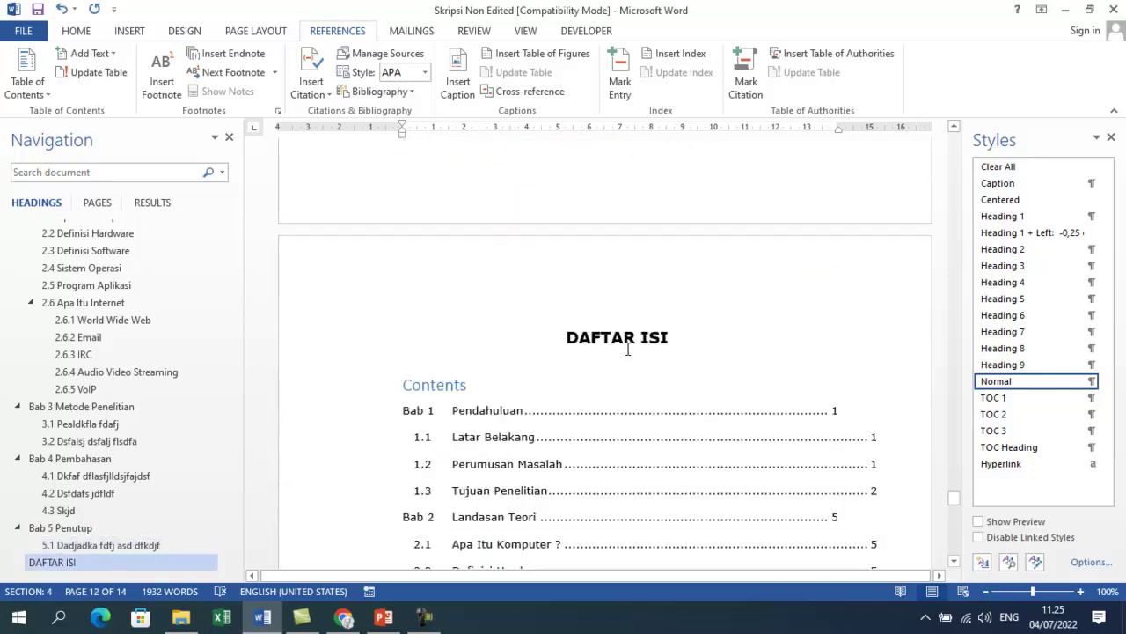
scroll(627, 349, "down", 3)
scroll(716, 414, "down", 2)
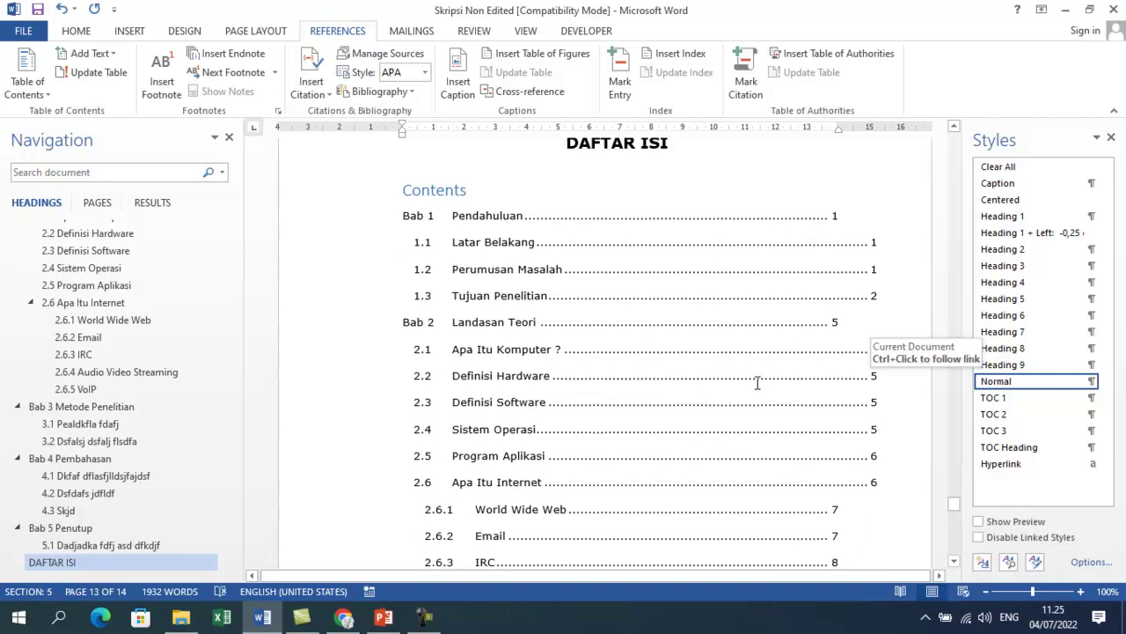
scroll(757, 381, "up", 2)
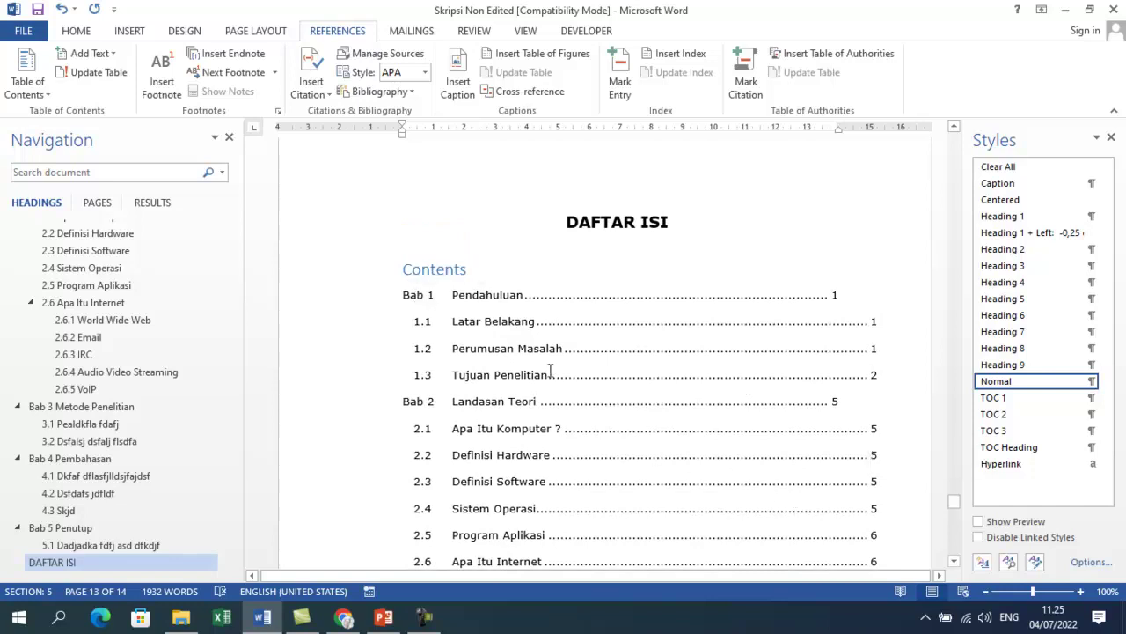
scroll(584, 396, "up", 5)
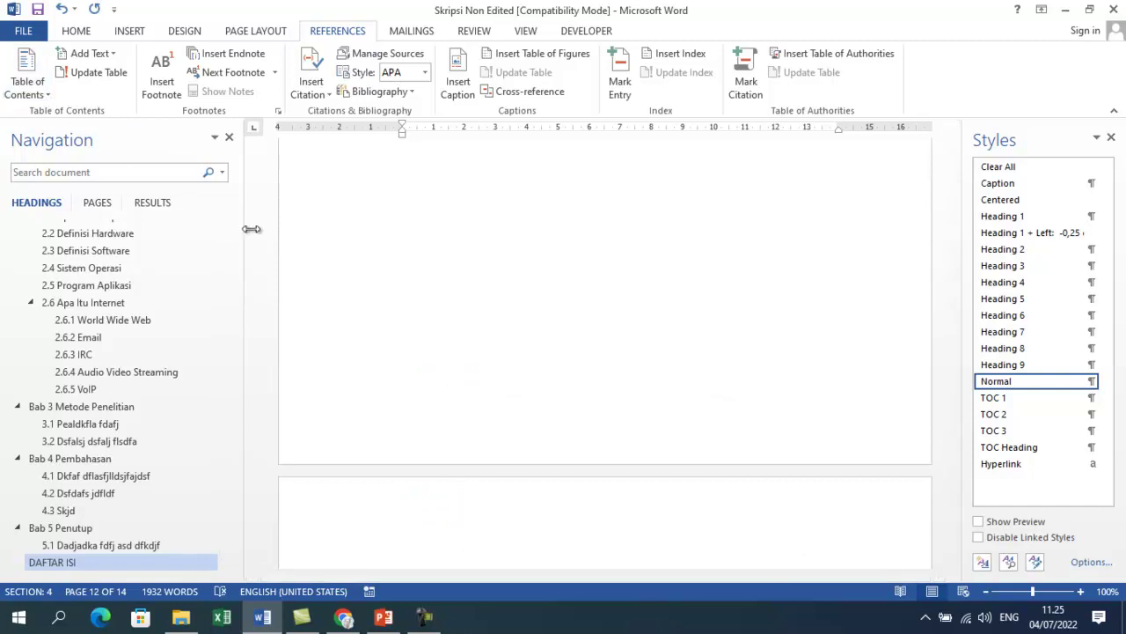
scroll(466, 352, "up", 8)
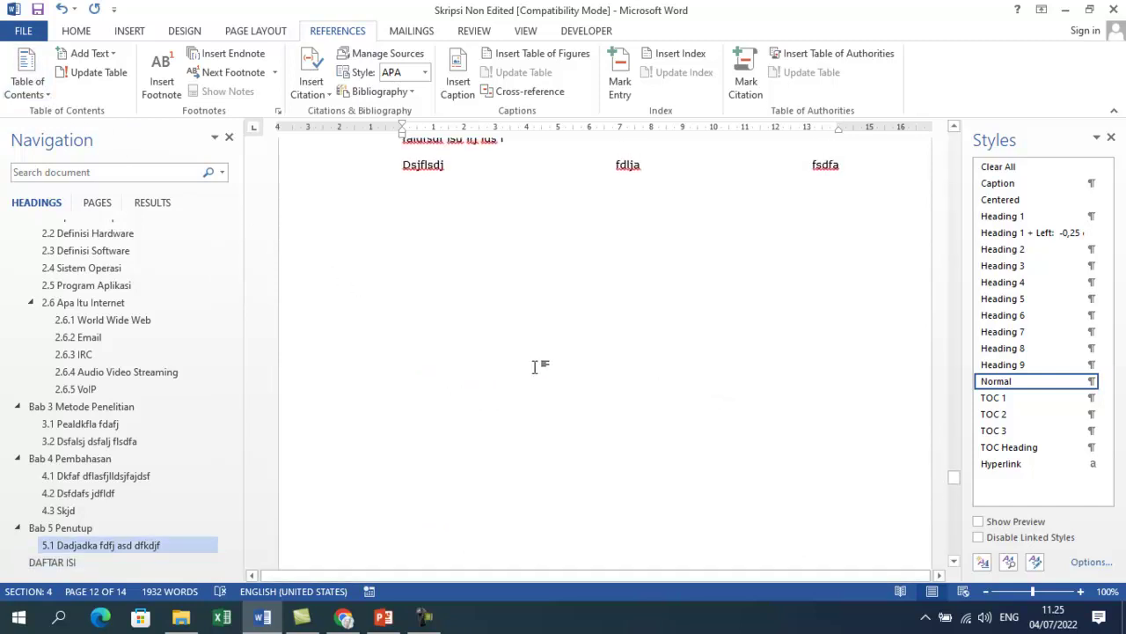
scroll(539, 366, "up", 10)
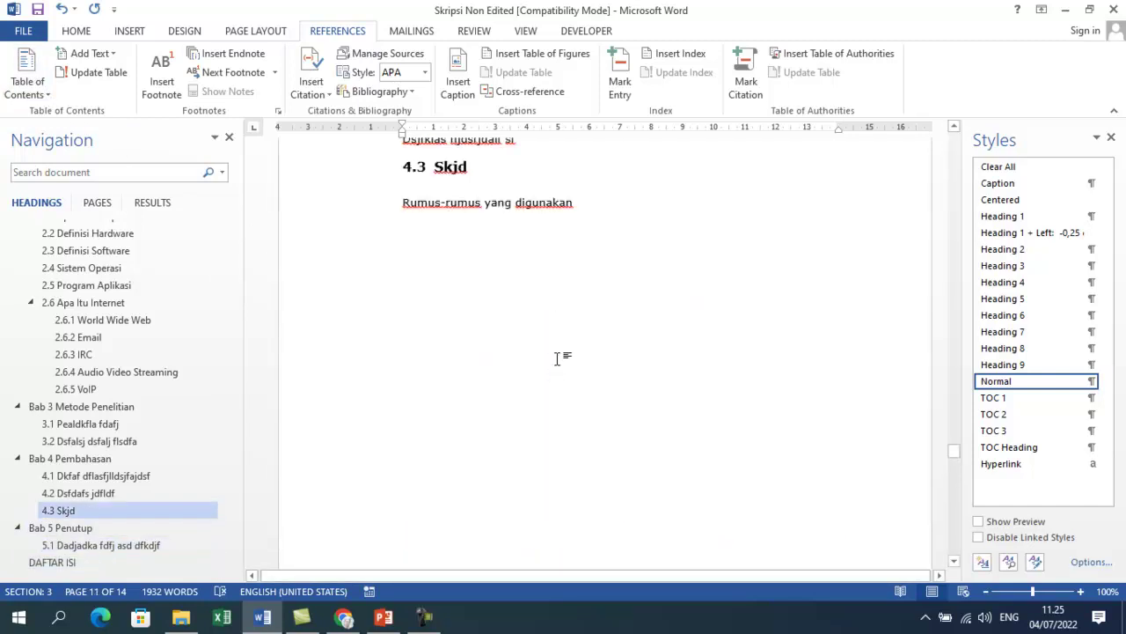
scroll(558, 359, "up", 1)
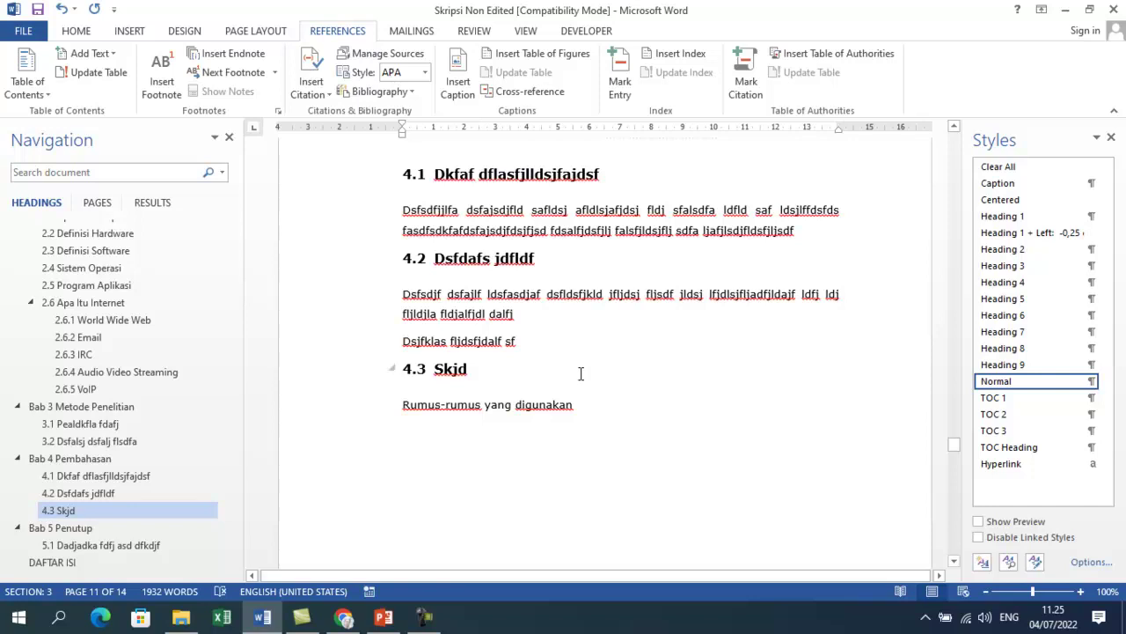
scroll(581, 374, "down", 15)
scroll(594, 371, "down", 8)
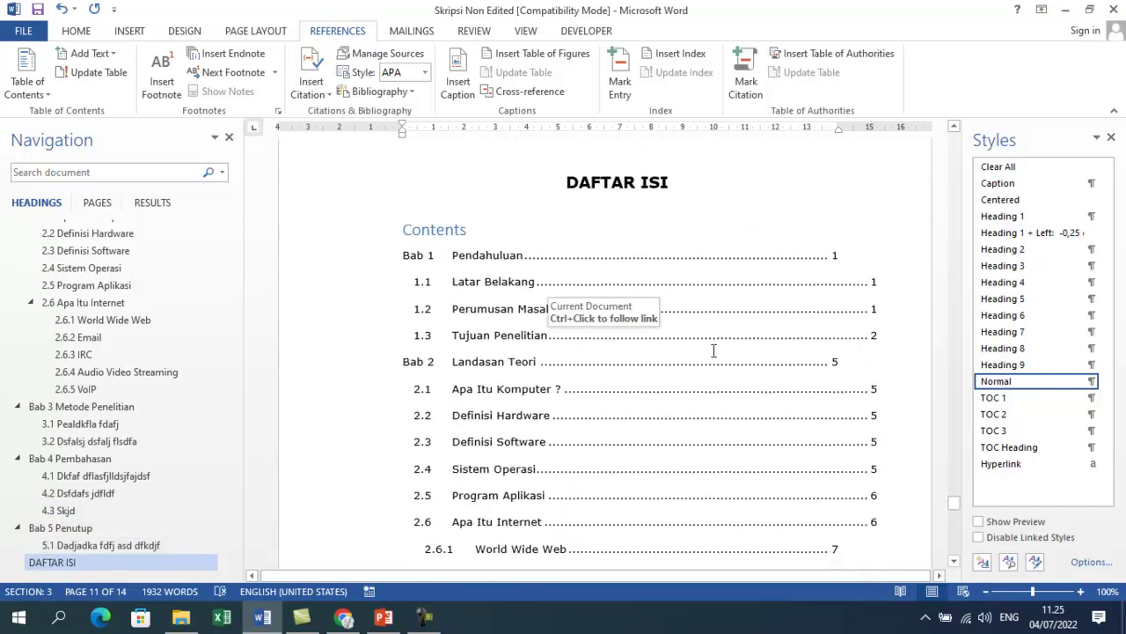
scroll(714, 351, "down", 3)
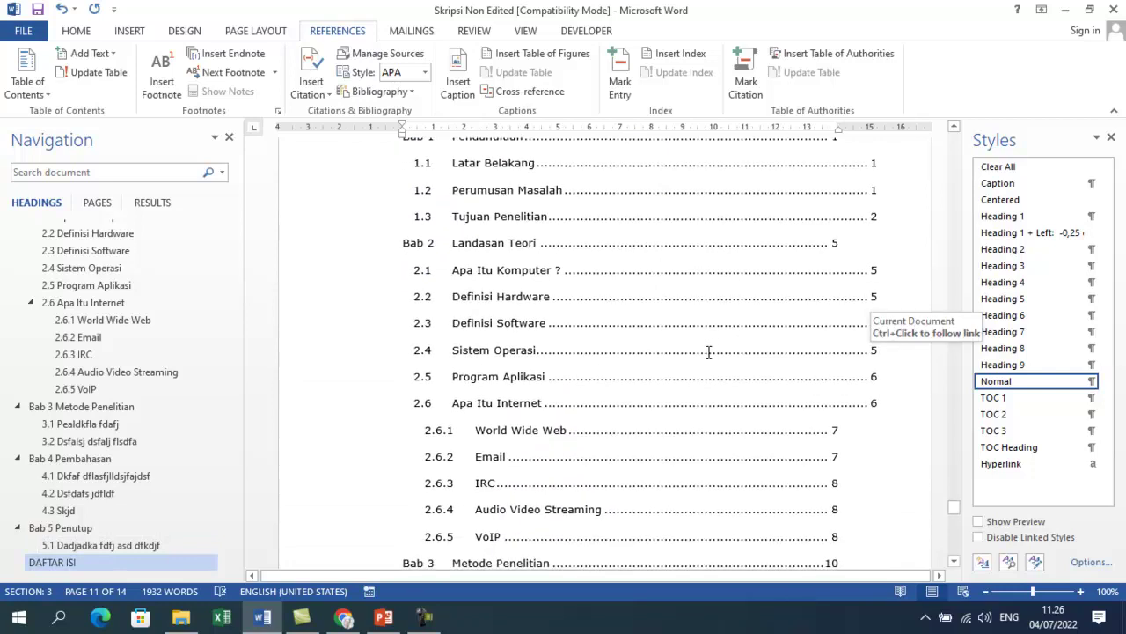